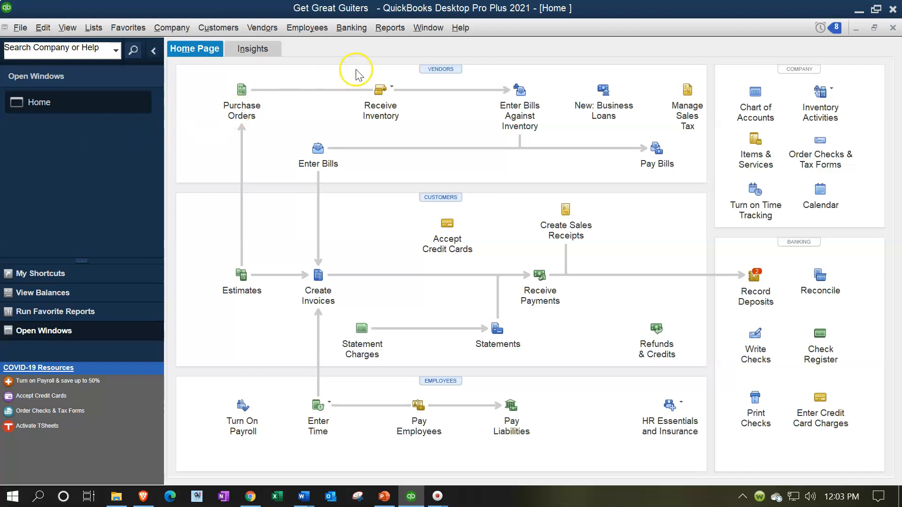
Open the standard Balance Sheet report as of 02/28/2021 and select its accounts receivable amount
left_click(382, 34)
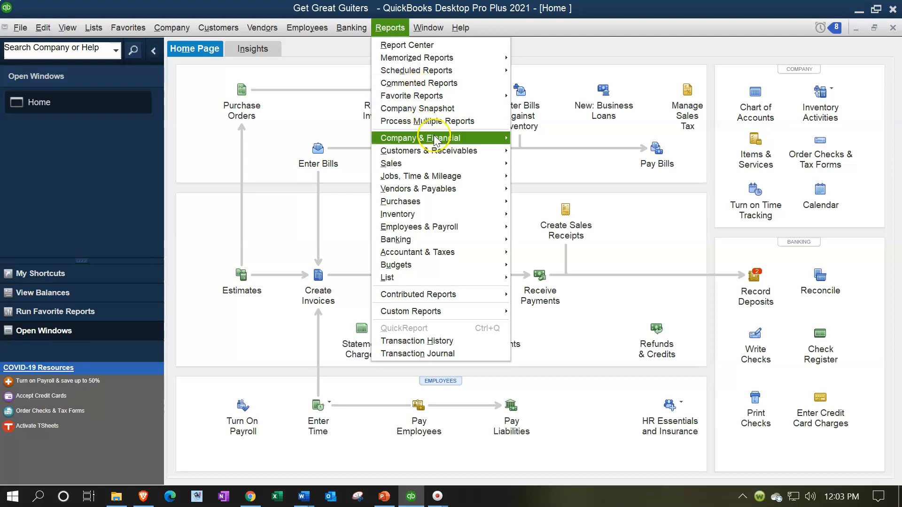
mouse_move(421, 138)
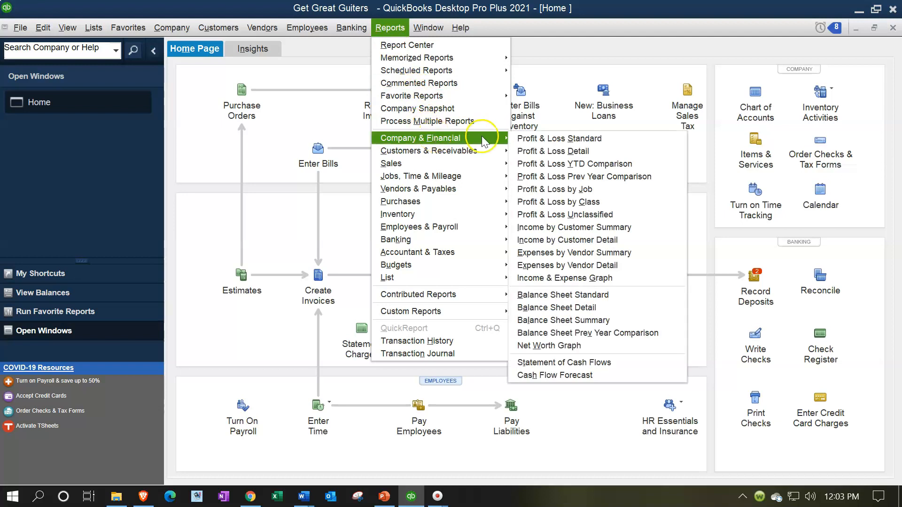
left_click(549, 297)
key("Tab")
type("0228")
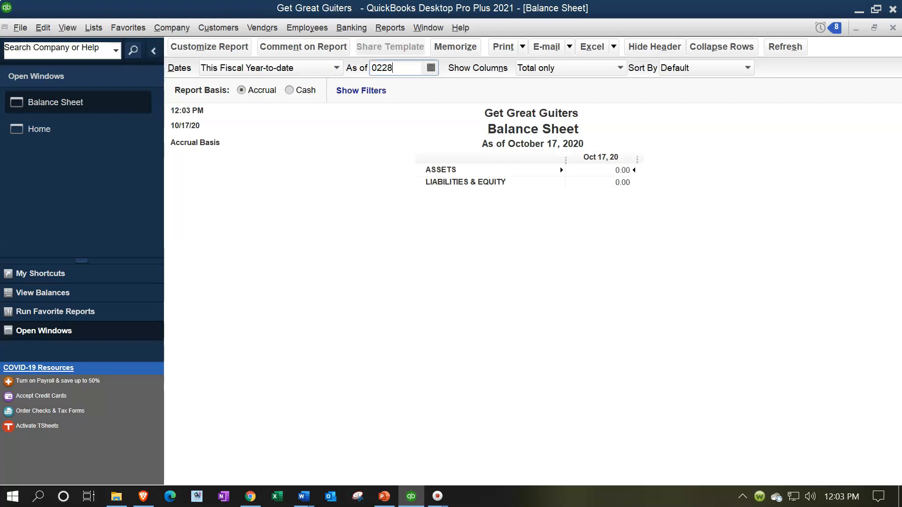
key("Tab")
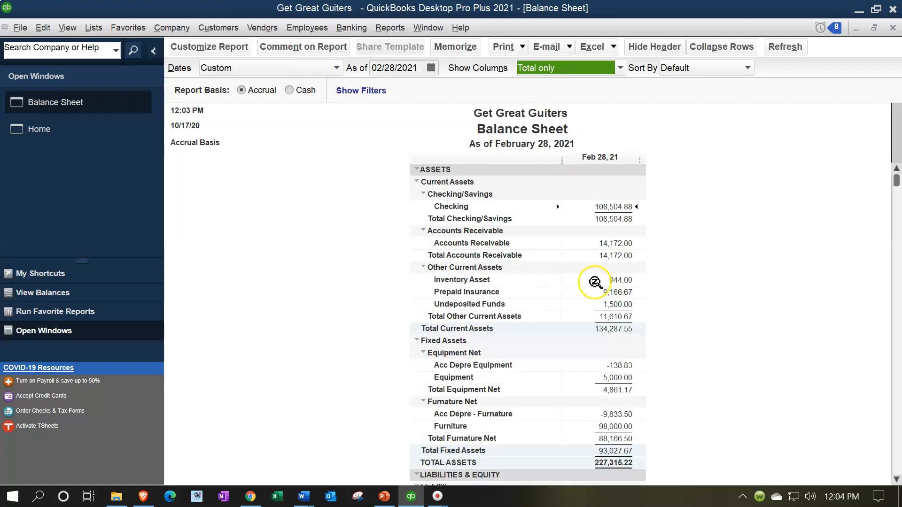
left_click(613, 244)
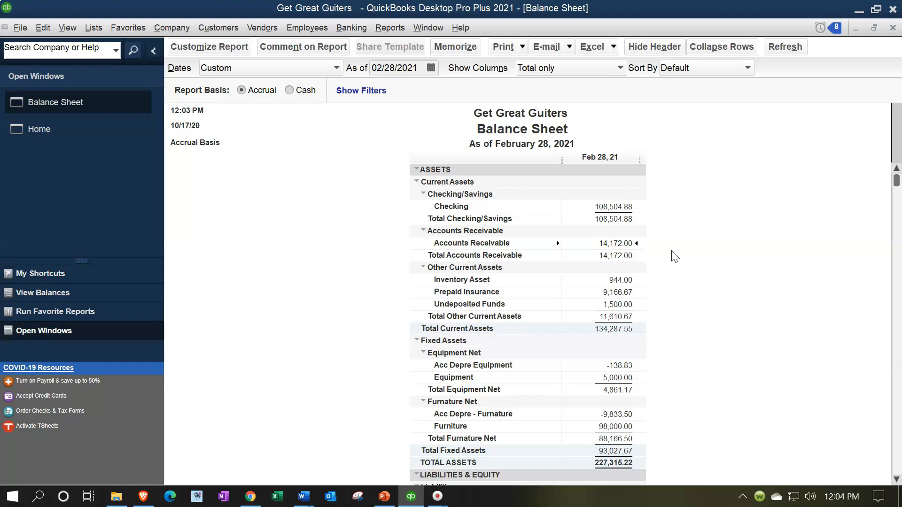
left_click(677, 258)
Open the Customer Balance Summary report from the customers and receivables reports
left_click(388, 29)
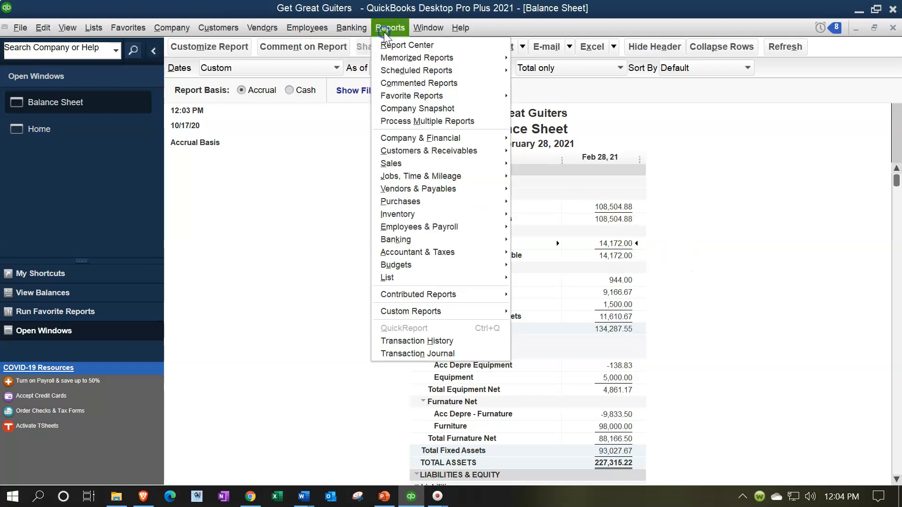
left_click(422, 176)
mouse_move(415, 150)
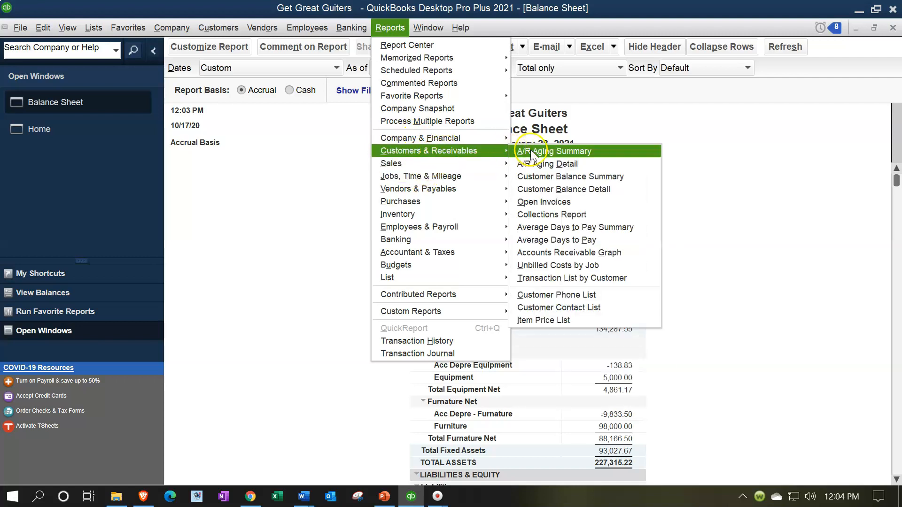
left_click(637, 187)
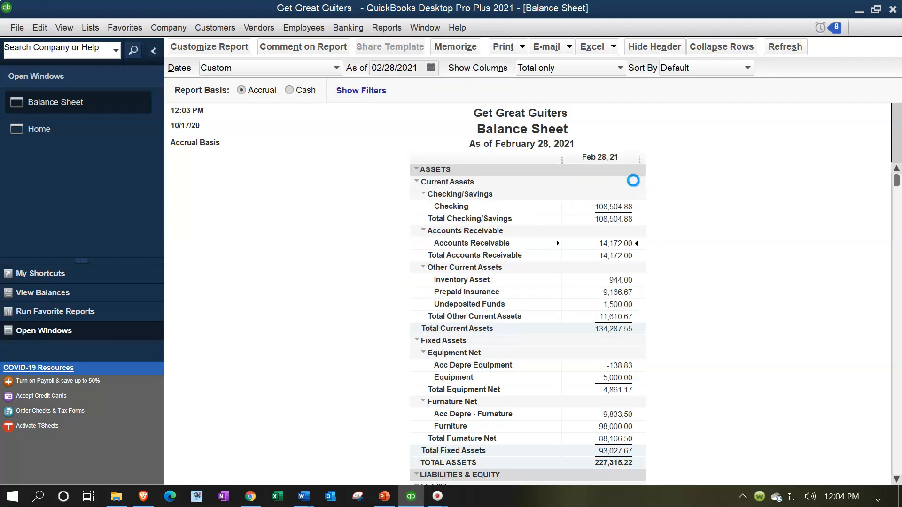
Set the Customer Balance Summary's date range from 01/01/2021 to 02/28/2021
key("Tab")
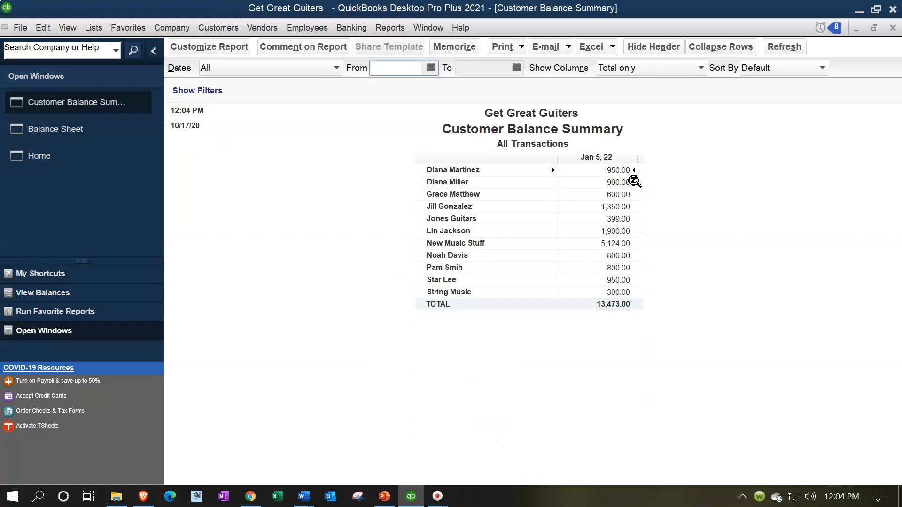
type("02")
key("BackSpace")
type("1/01/202")
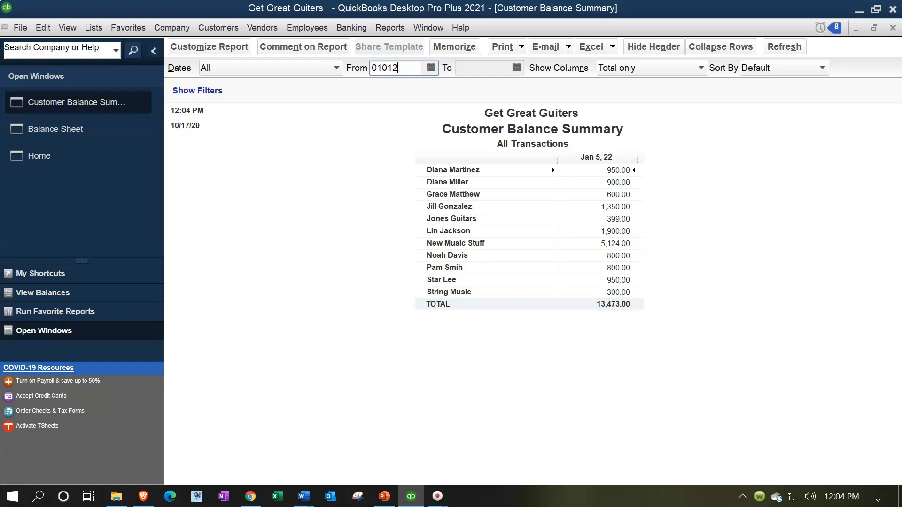
type("1")
key("Tab")
type("022821")
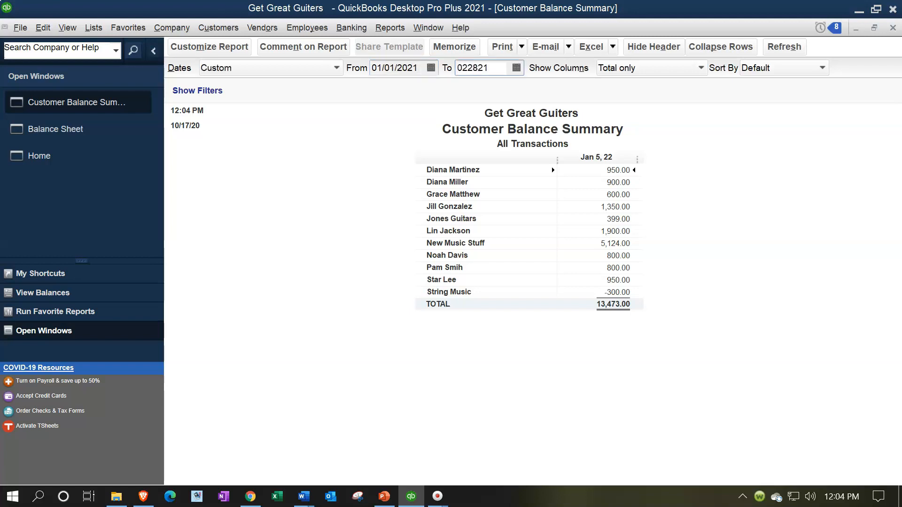
key("Tab")
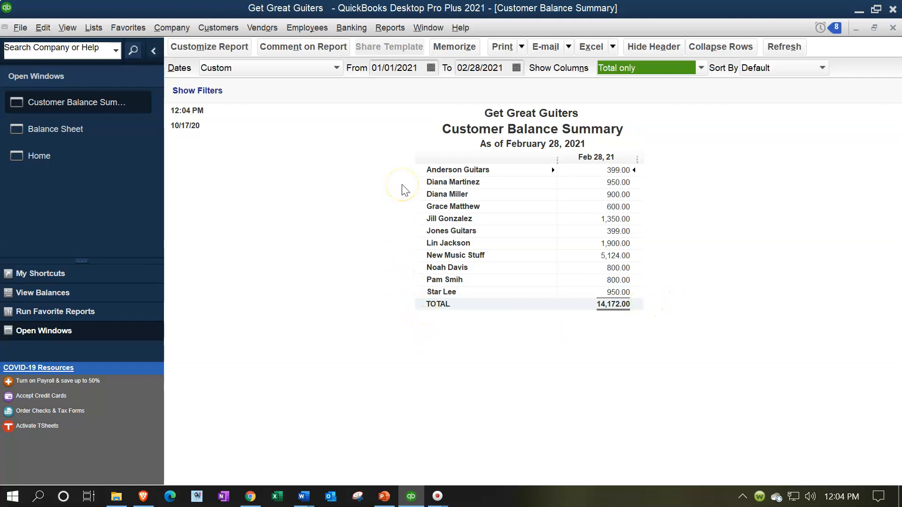
Return to the Balance Sheet, and open the Accounts Receivable Graph report
left_click(110, 124)
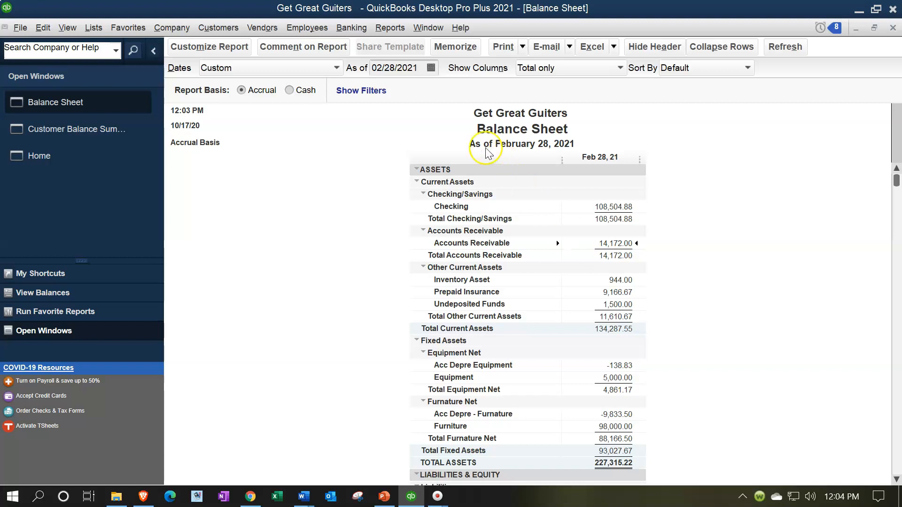
left_click(390, 28)
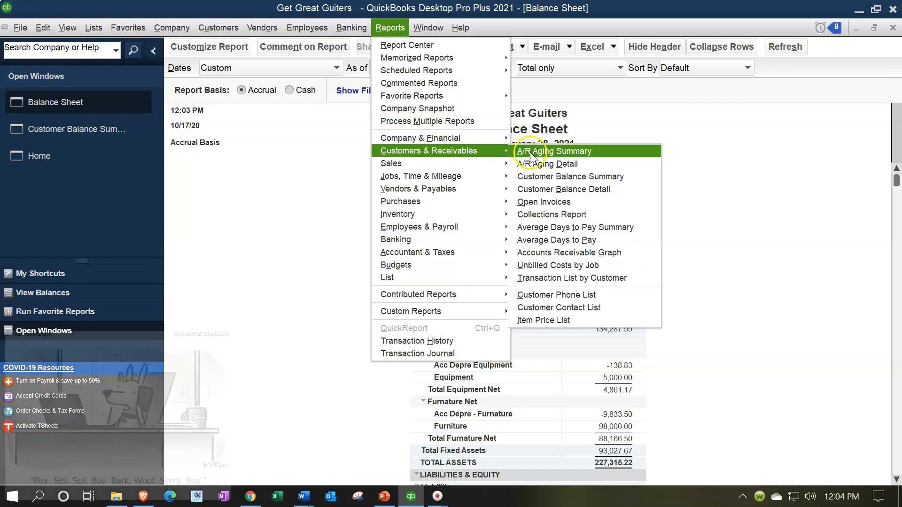
left_click(574, 253)
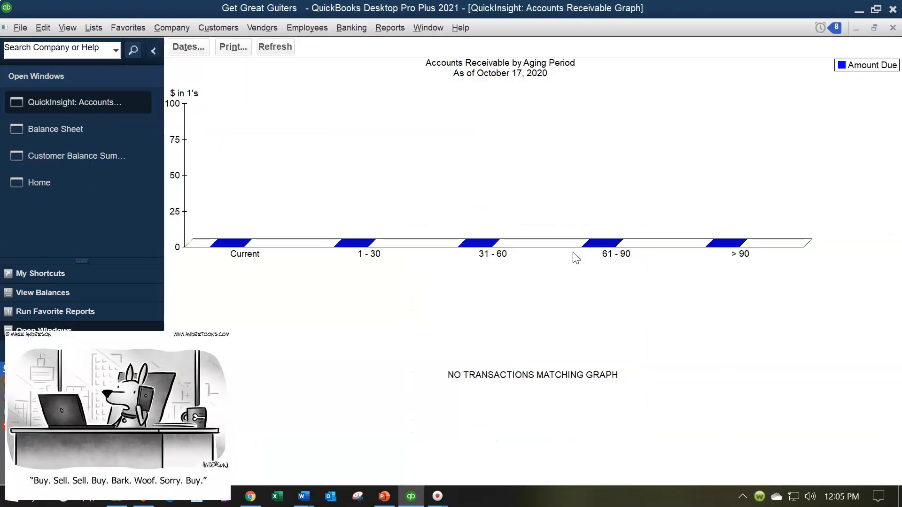
Set the Accounts Receivable Graph to show aging as of 02/28/2021
left_click(204, 53)
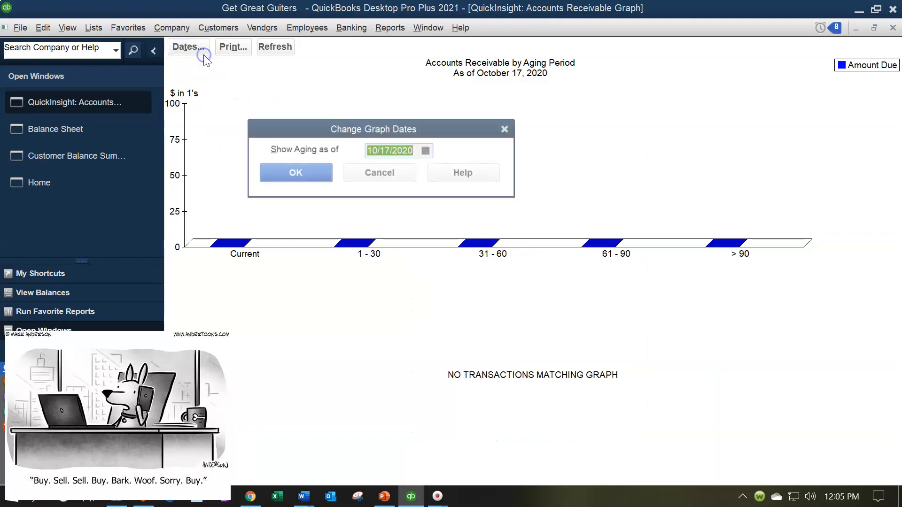
type("02/28/2")
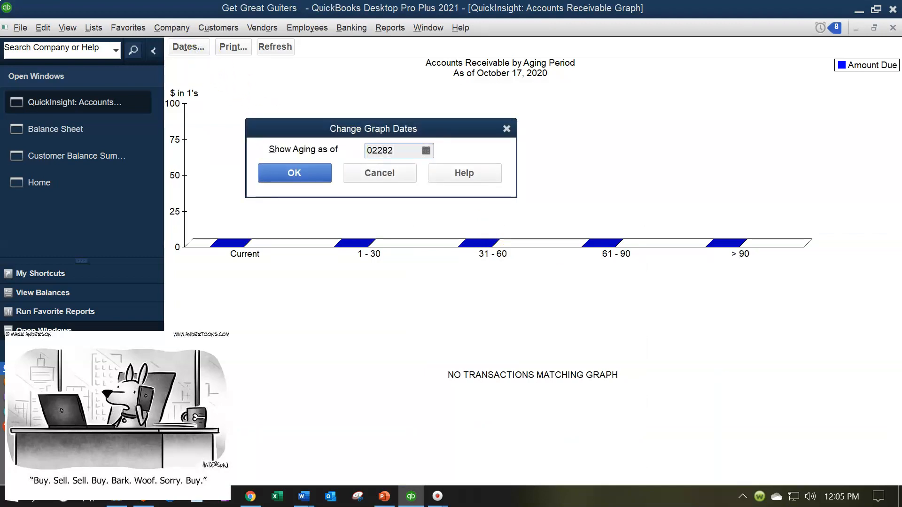
type("021")
key("Tab")
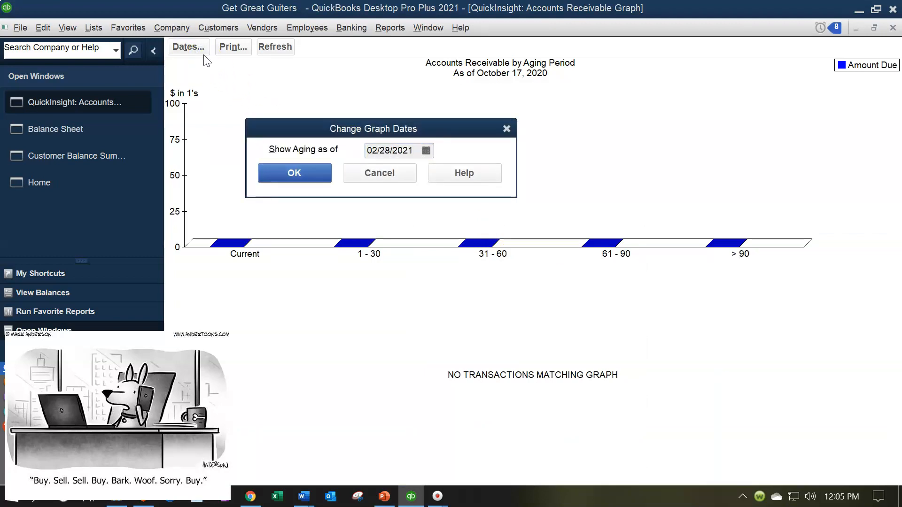
left_click(324, 178)
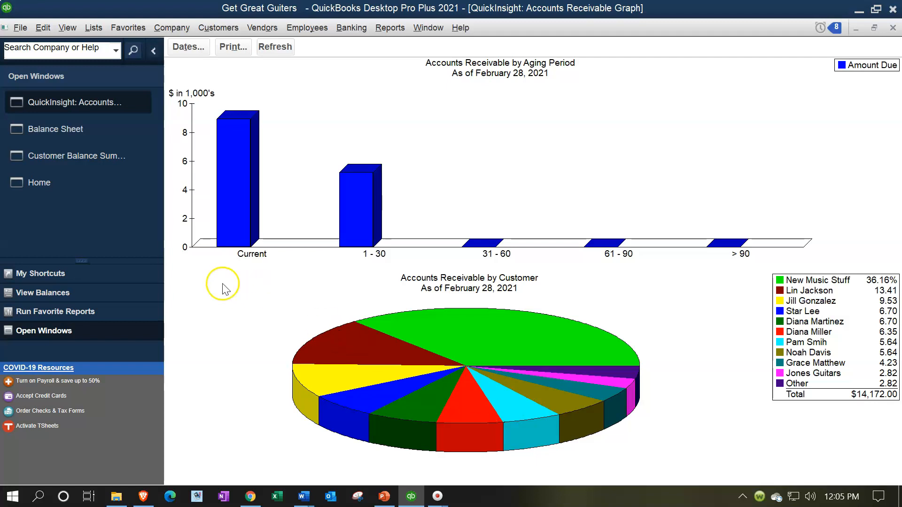
Export the Customer Balance Summary to Excel as a new worksheet in the existing workbook Financial Stmts 02.28.21.xlsx
left_click(92, 163)
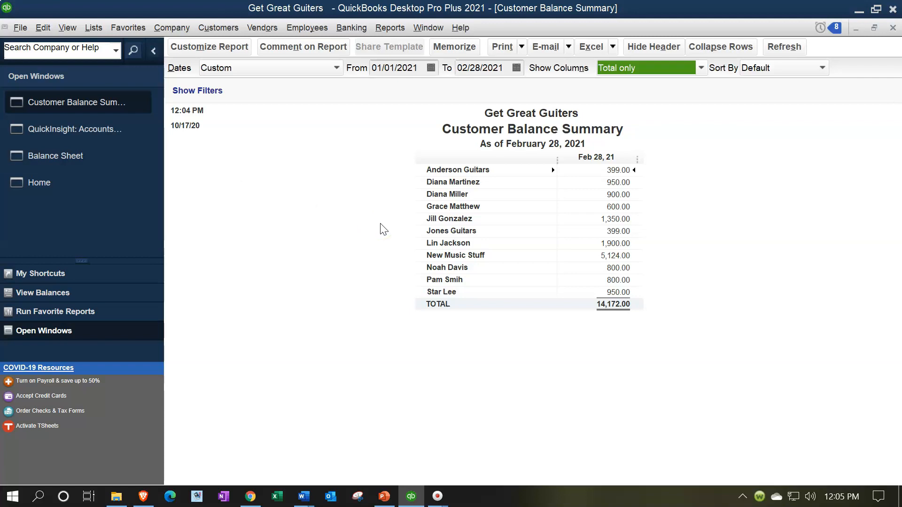
left_click(612, 46)
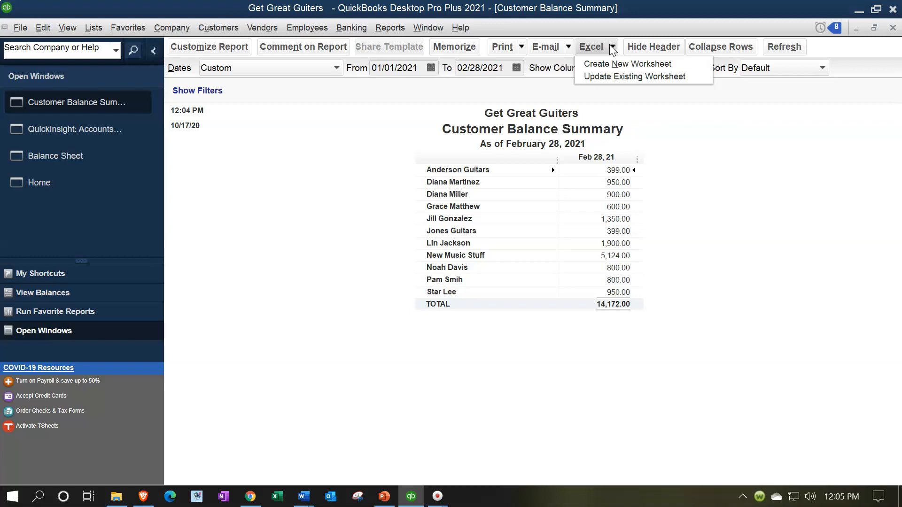
left_click(615, 65)
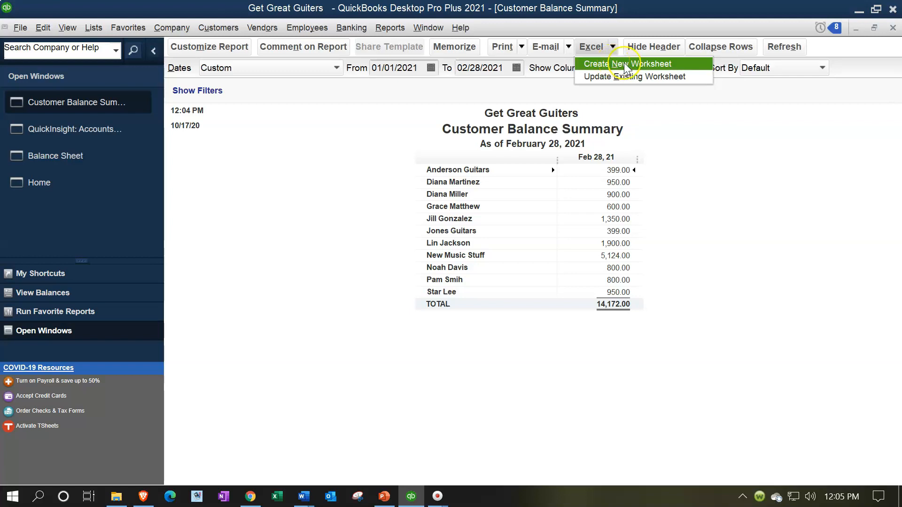
left_click(624, 63)
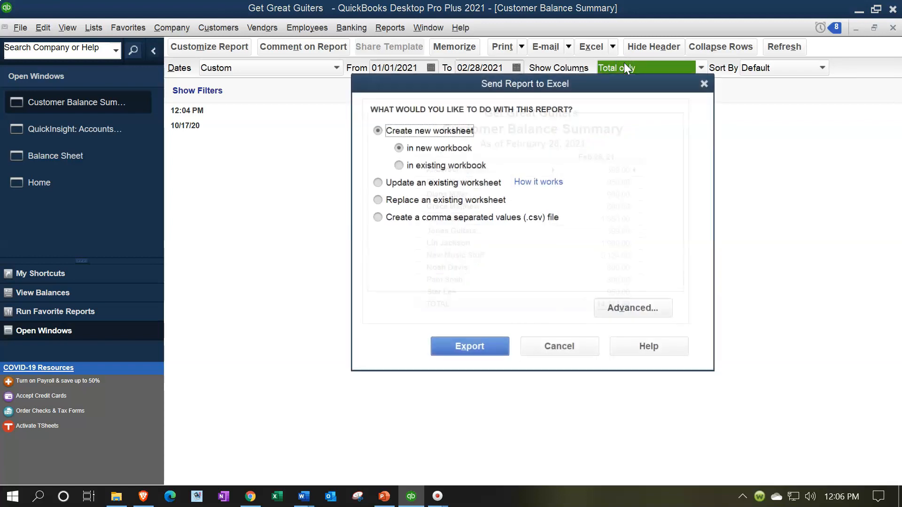
left_click(399, 166)
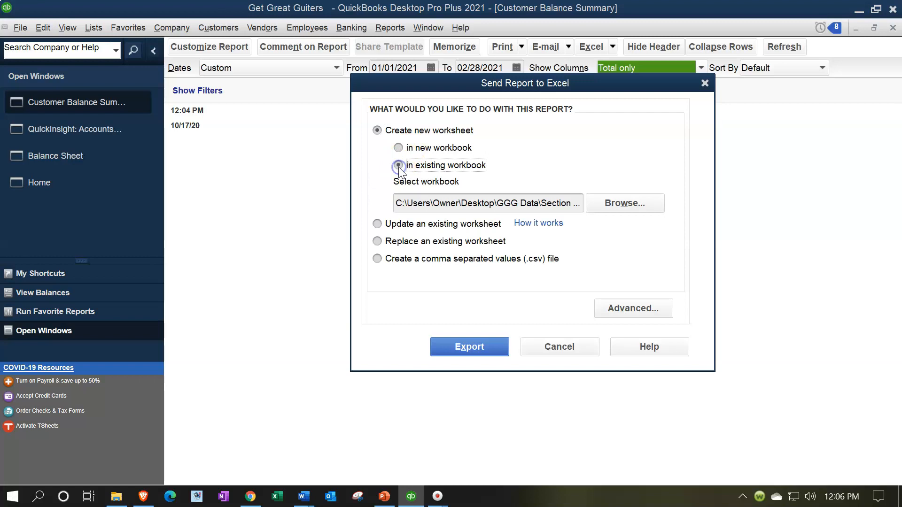
left_click(620, 214)
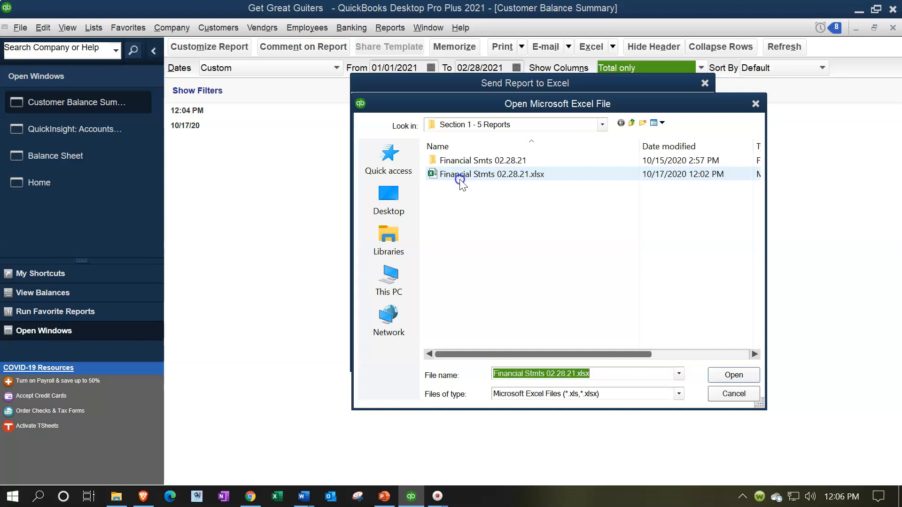
double_click(461, 177)
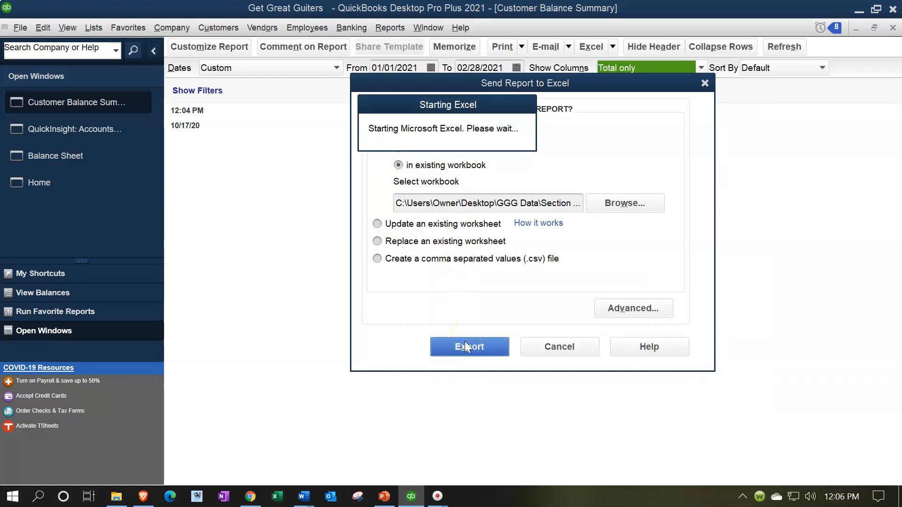
left_click(467, 347)
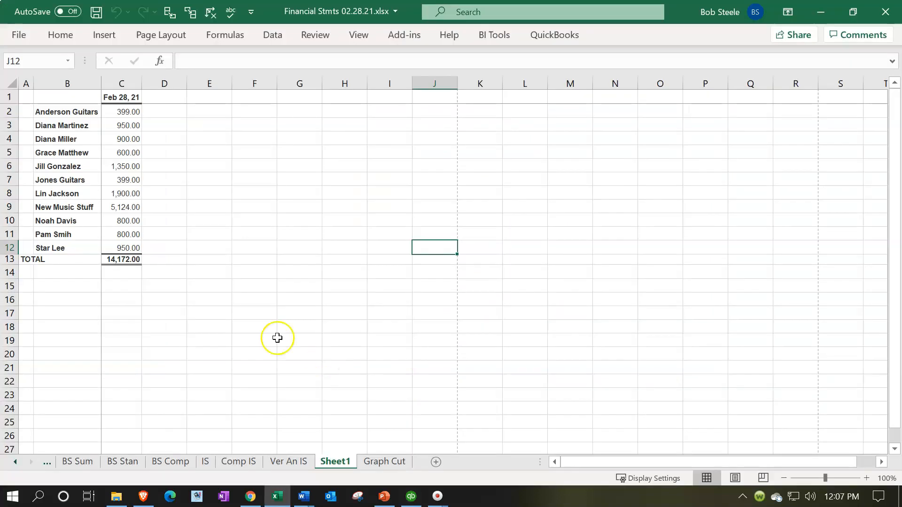
Move the exported Sheet1 worksheet to the end of the workbook, after Graph Cut
left_click(210, 285)
left_click_drag(340, 462, 415, 464)
left_click(380, 477)
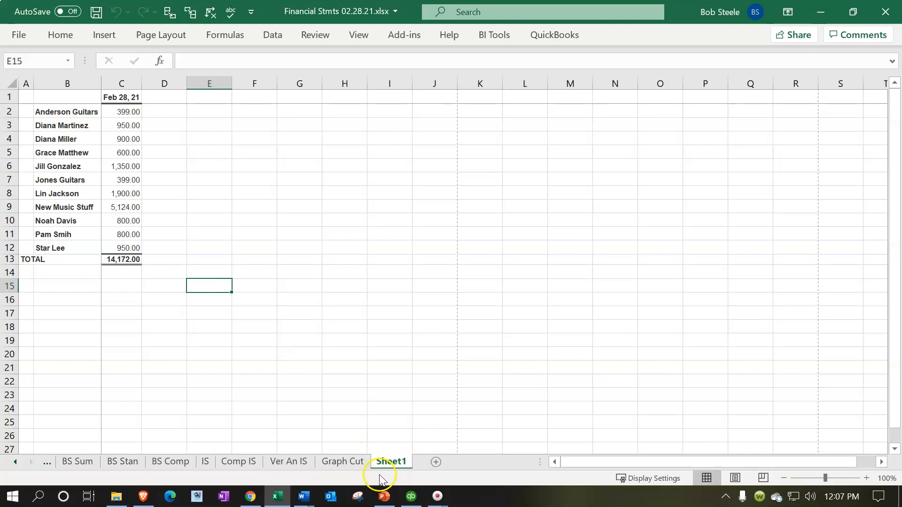
Rename the Graph Cut worksheet as AR Graph Cut
left_click(344, 463)
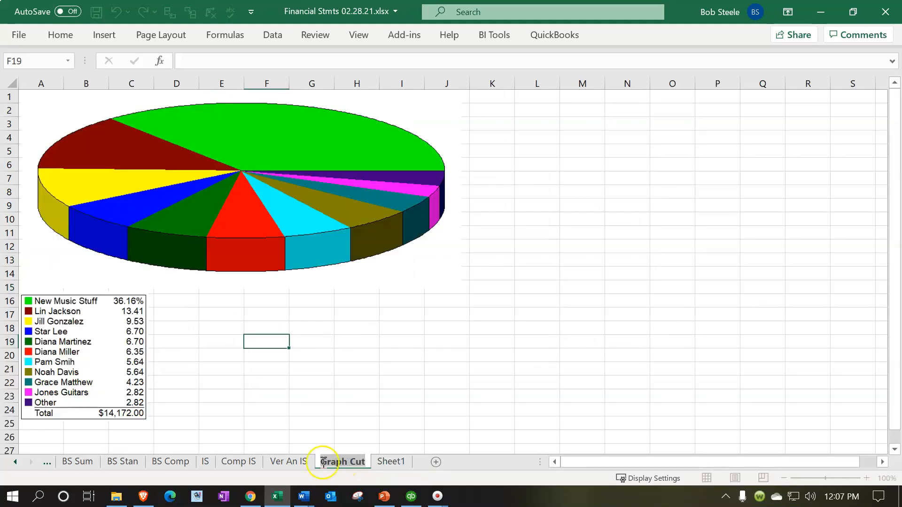
left_click(361, 409)
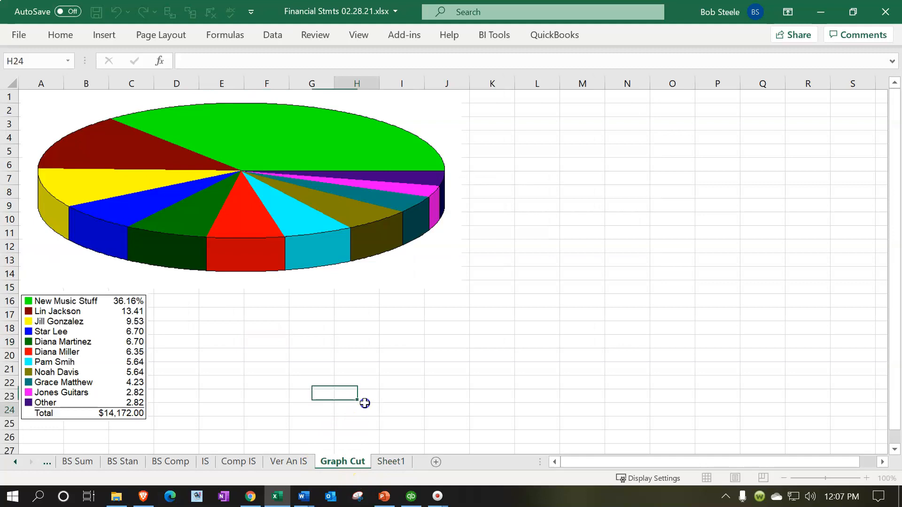
double_click(324, 465)
key("Home")
type("AR")
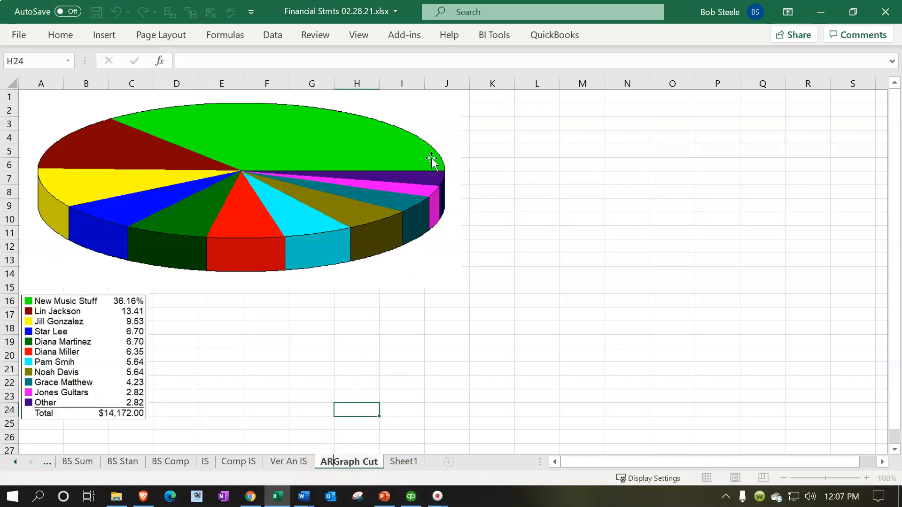
left_click(571, 245)
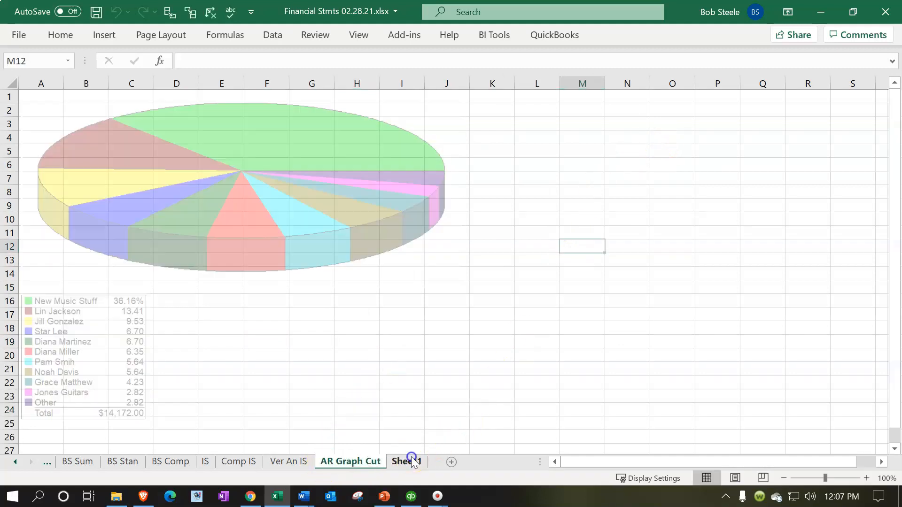
left_click(408, 461)
type("AR")
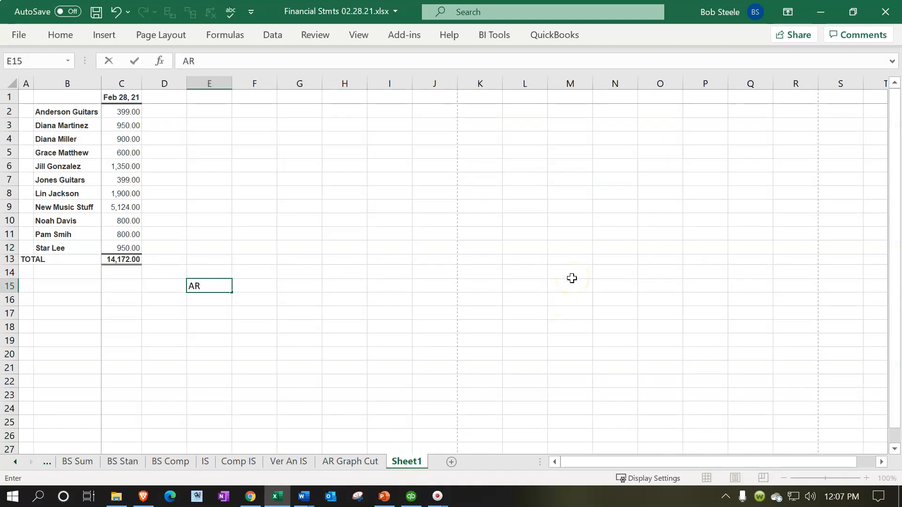
key("BackSpace")
key("BackSpace")
left_click(571, 278)
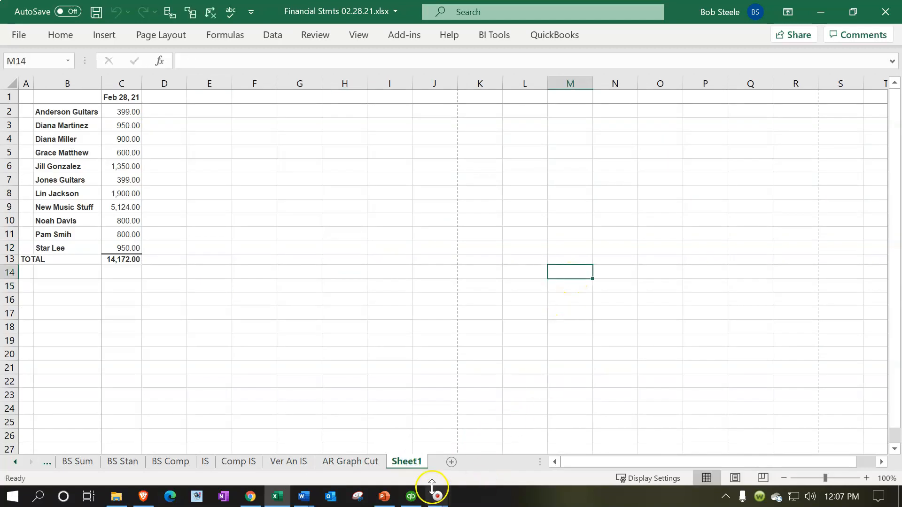
Rename the Sheet1 worksheet as AR Graph Ex
double_click(409, 461)
type("R Graph Cu")
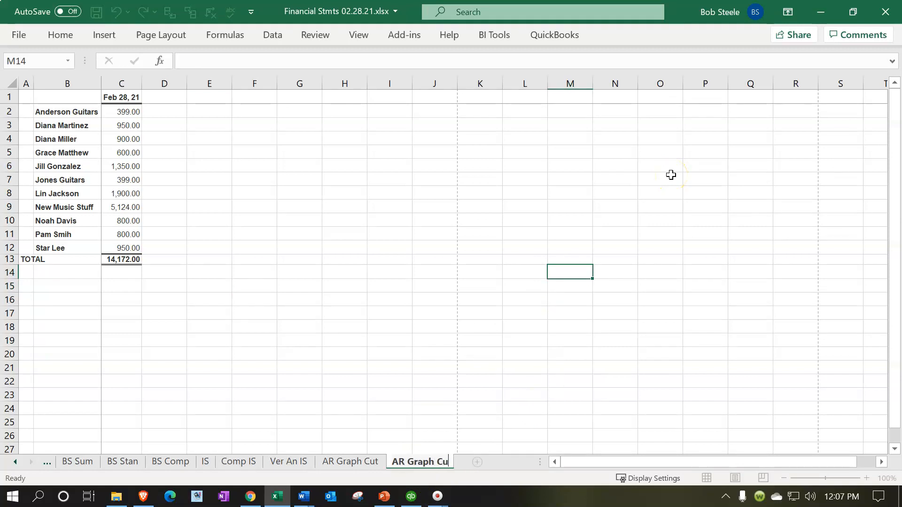
key("BackSpace")
key("BackSpace")
type("Ex")
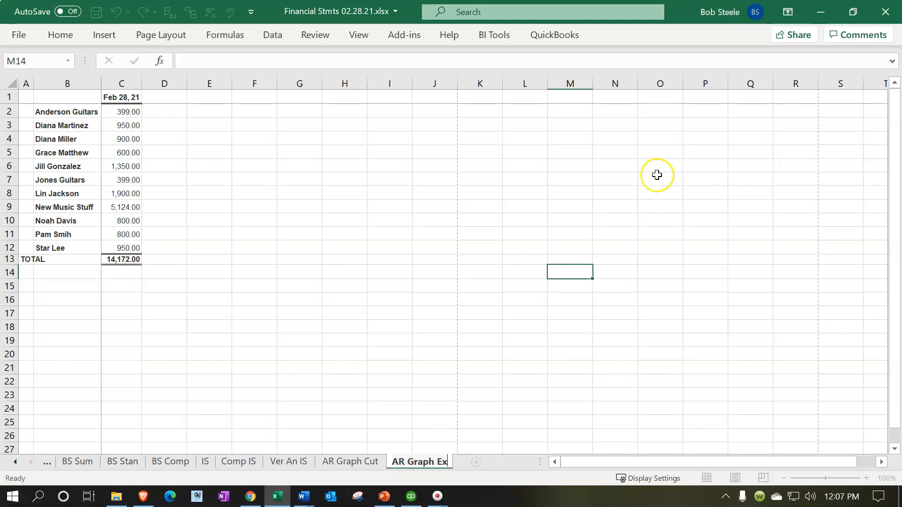
left_click(263, 193)
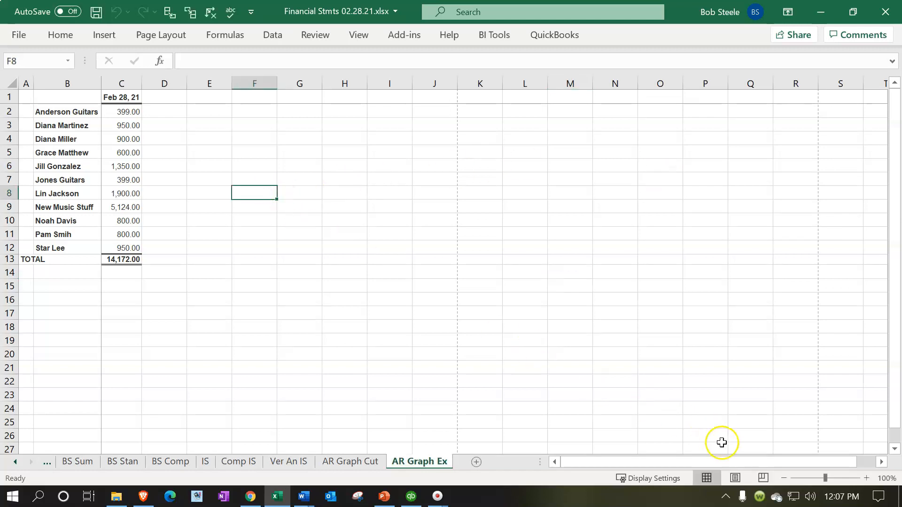
Switch the sheet to Page Layout view, accepting unfrozen panes, and clear the center report title and left time/date header
left_click(737, 479)
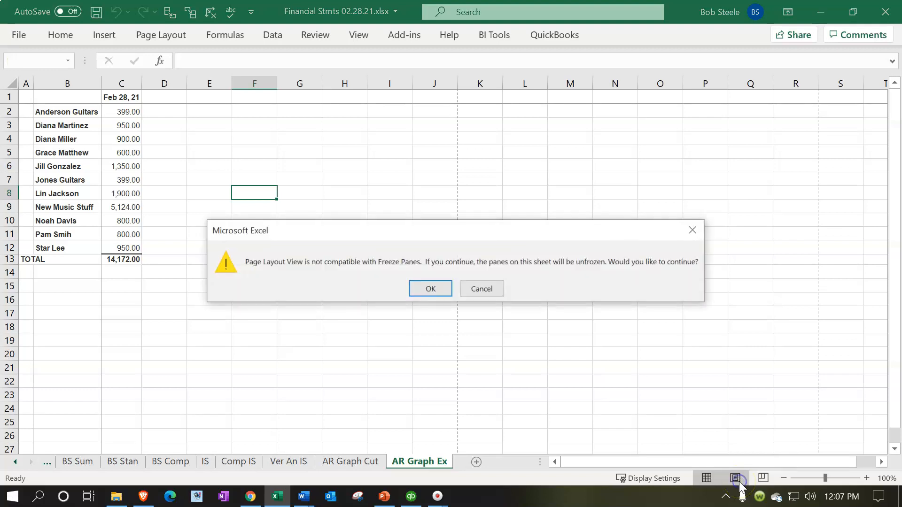
left_click(429, 285)
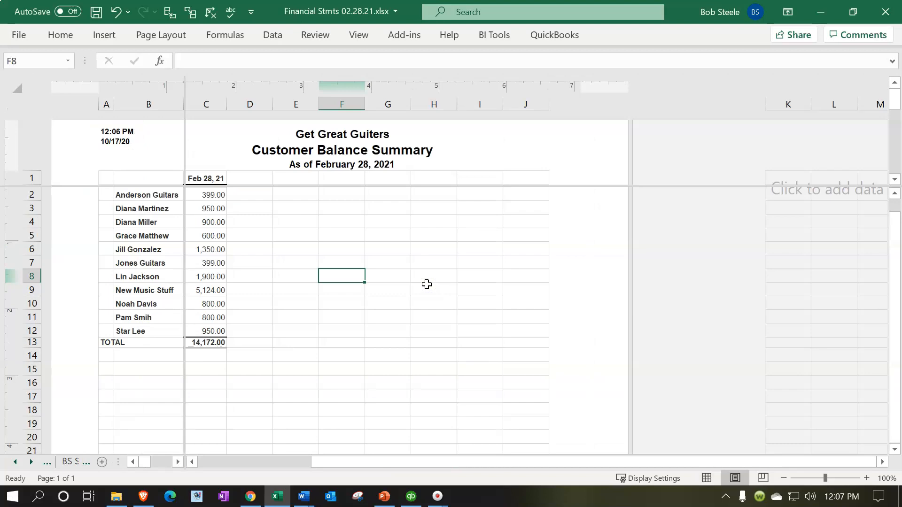
left_click(295, 132)
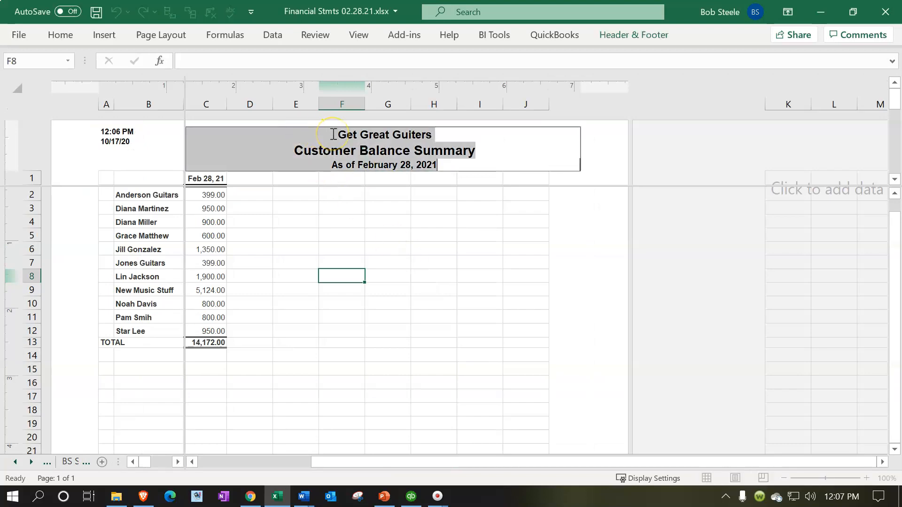
left_click(140, 139)
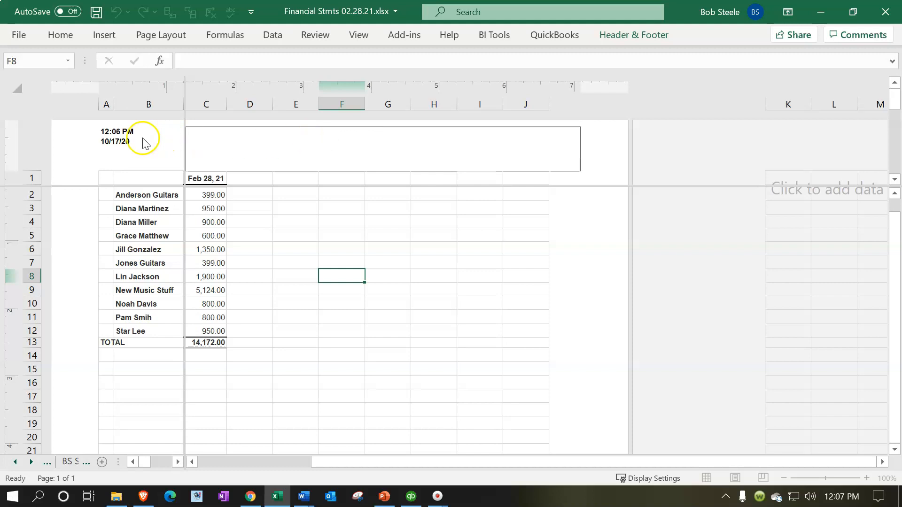
key("Delete")
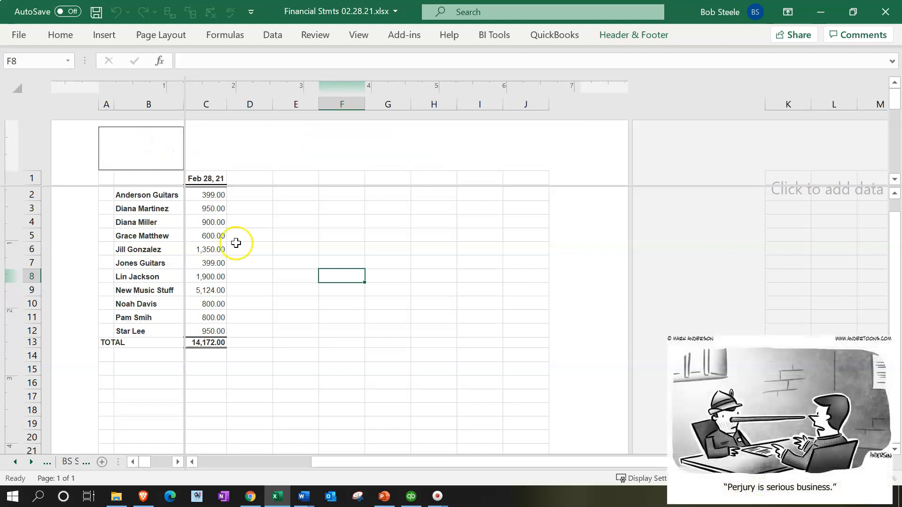
left_click(269, 243)
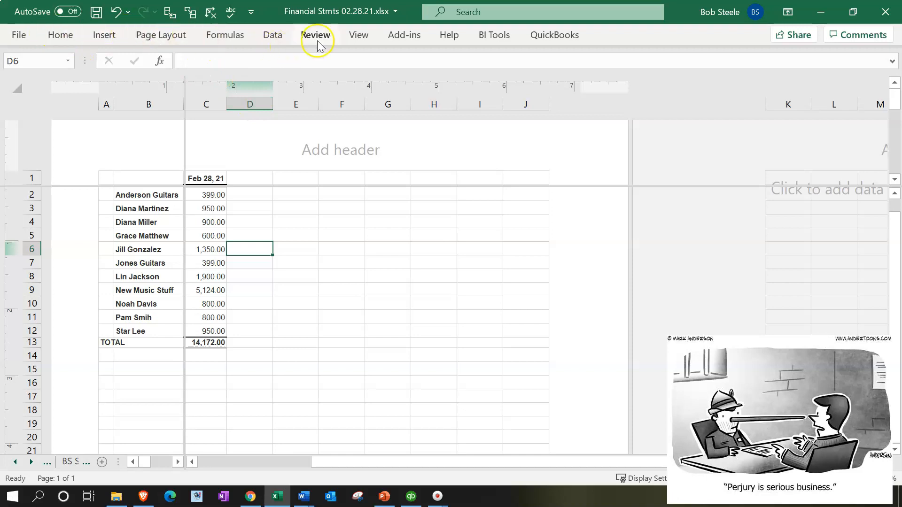
Remove the split panes from the sheet and return it to Normal view
left_click(350, 38)
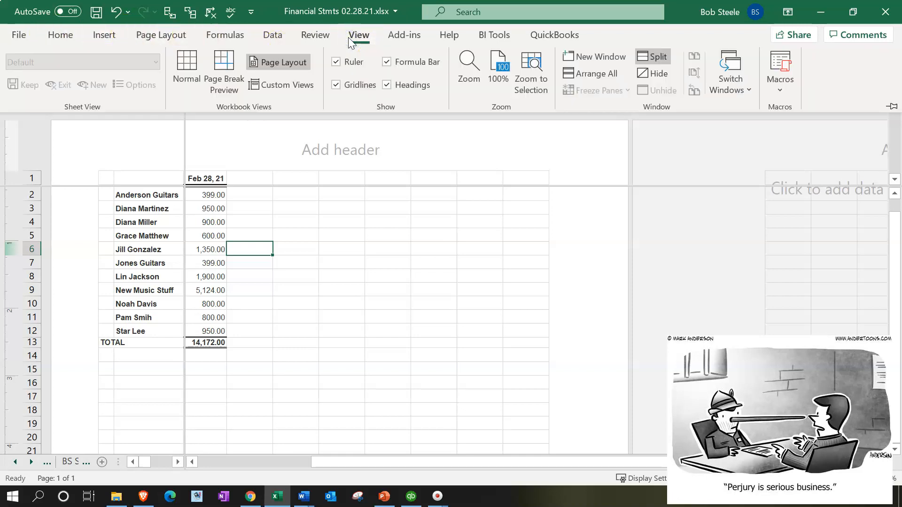
left_click(648, 55)
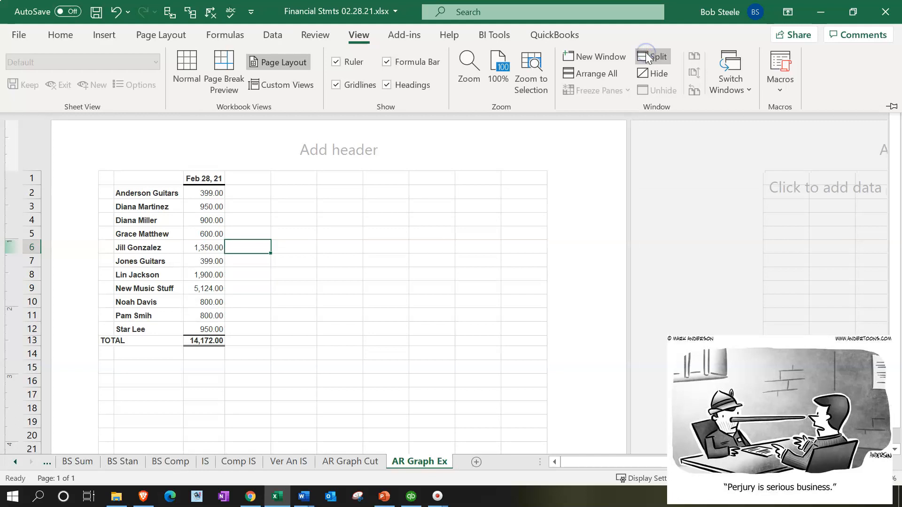
left_click(458, 213)
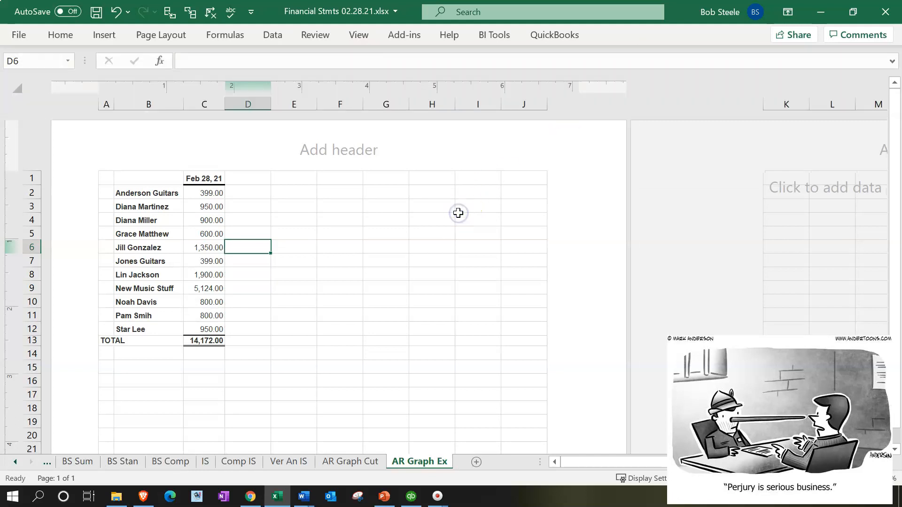
left_click(707, 475)
left_click(311, 288)
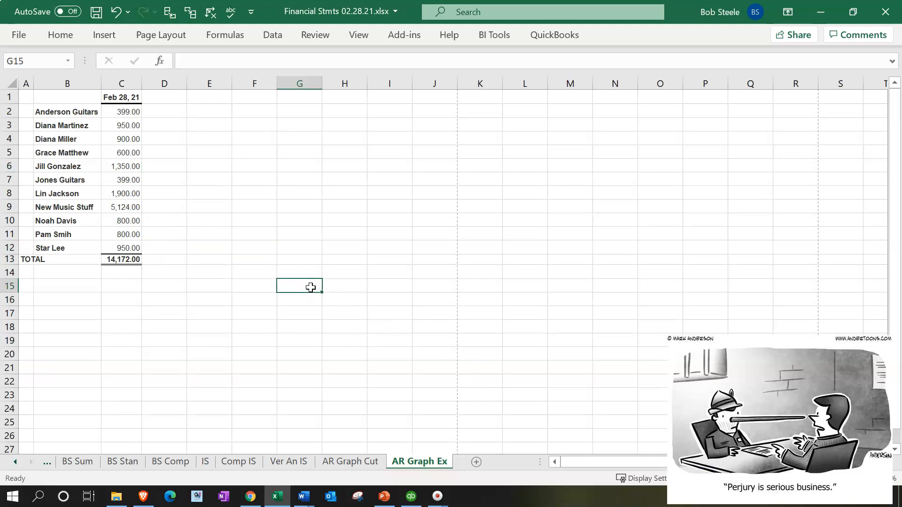
Delete row 1 containing the Feb 28, 21 column heading
left_click(870, 478)
left_click(870, 478)
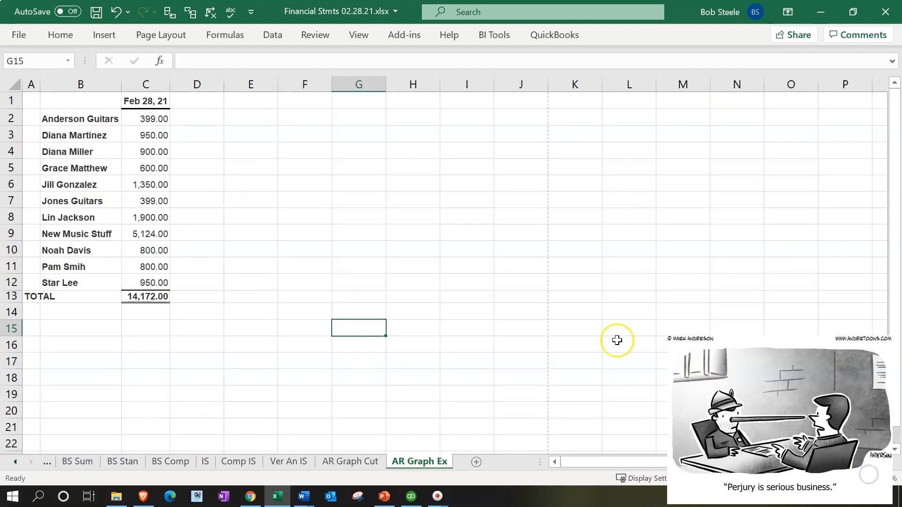
scroll(617, 340, "up", 4)
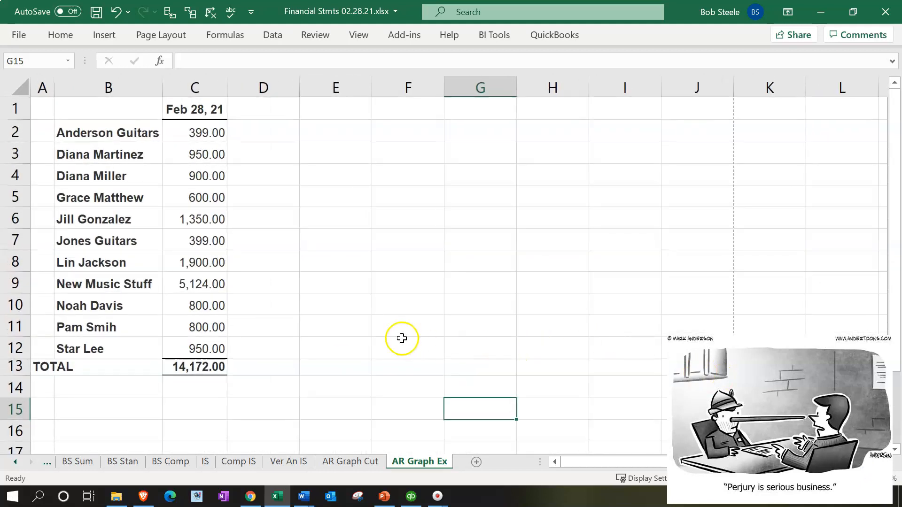
left_click(11, 109)
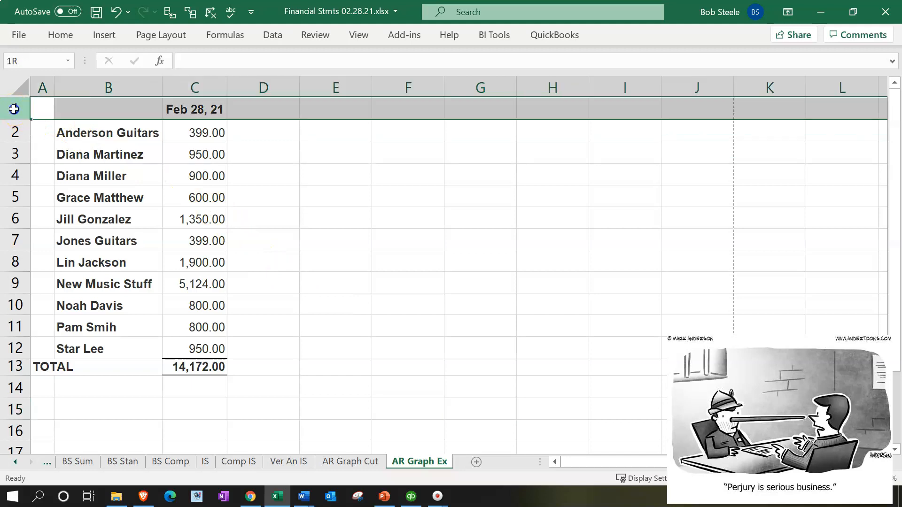
right_click(102, 110)
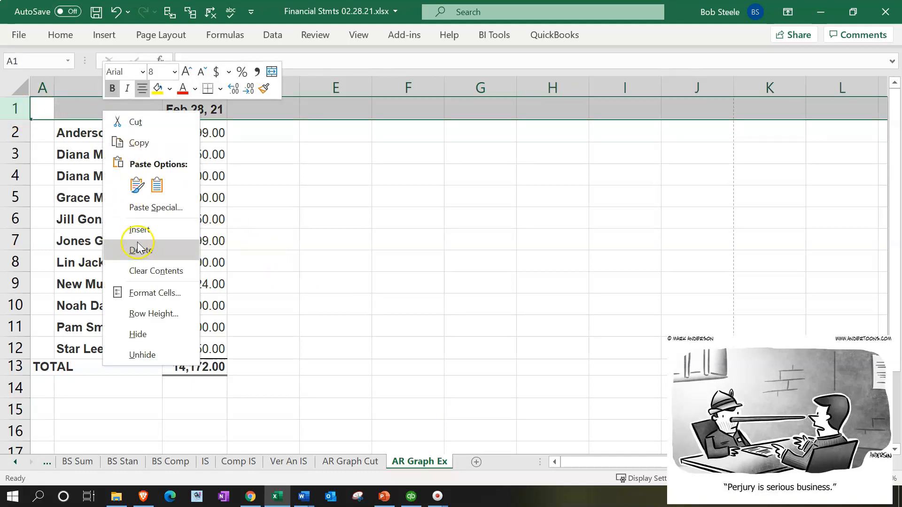
left_click(188, 248)
left_click(336, 211)
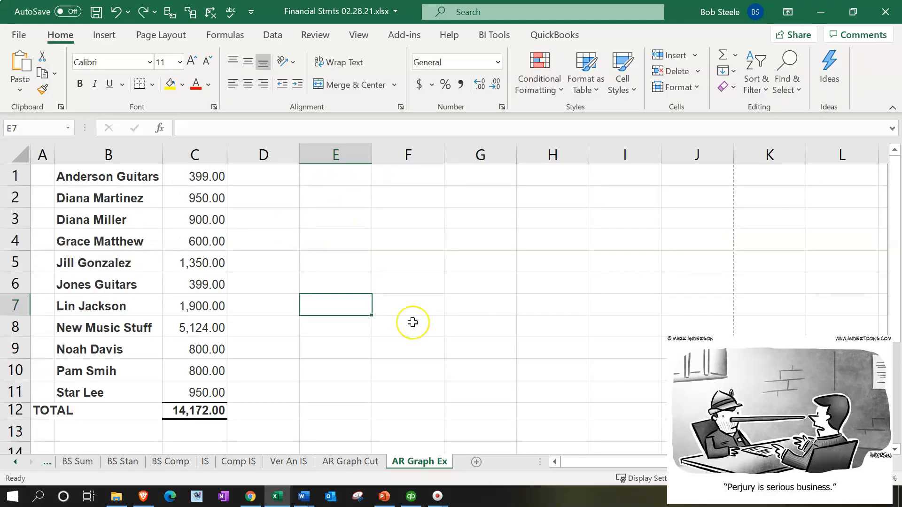
Insert a 3-D pie chart from the customer names and balances in B1:C11
left_click(86, 175)
left_click_drag(86, 176, 205, 397)
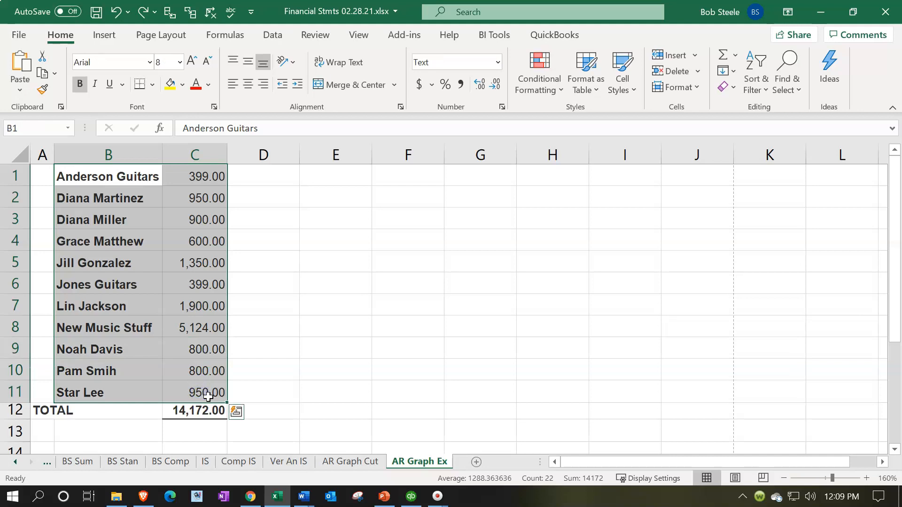
left_click(97, 40)
left_click(379, 96)
left_click(379, 98)
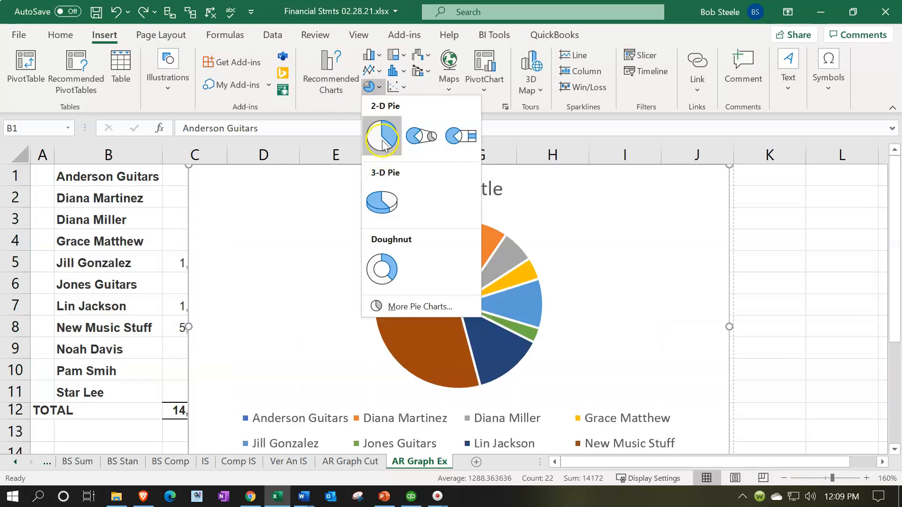
left_click(381, 221)
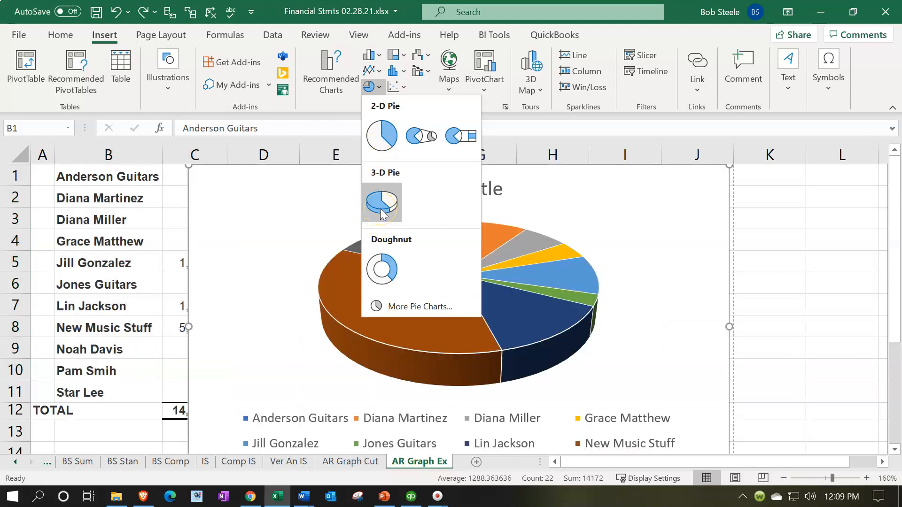
left_click(380, 149)
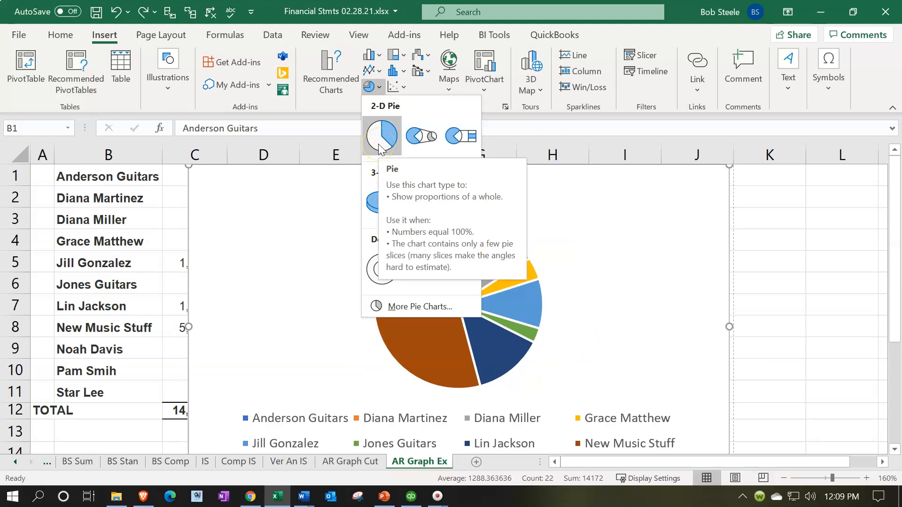
left_click(376, 203)
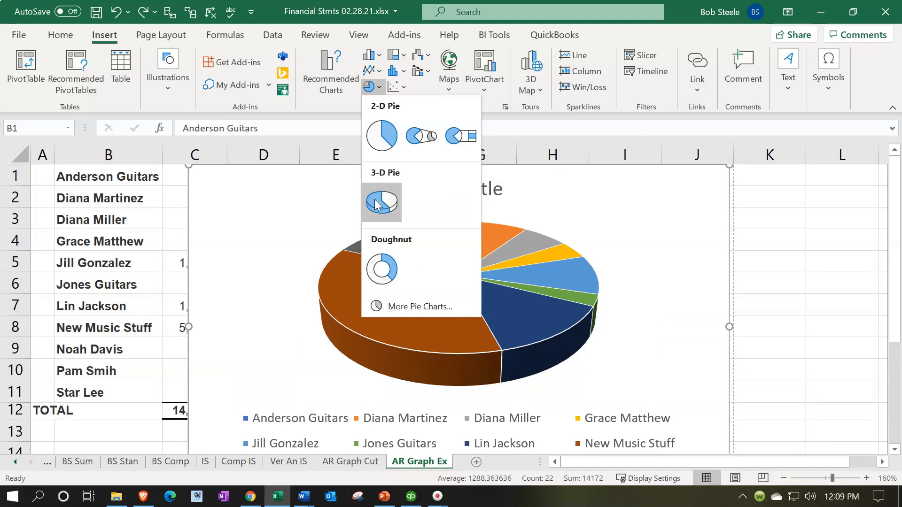
left_click(376, 202)
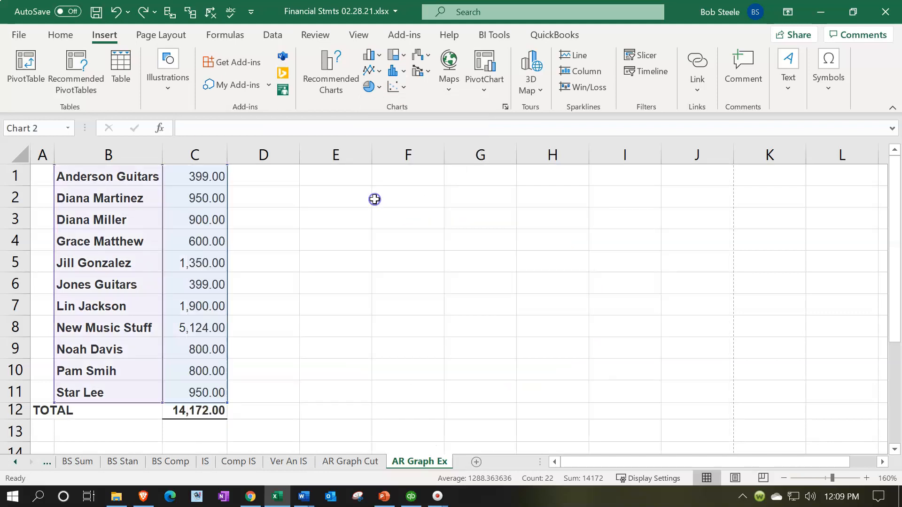
Examine the 3-D pie chart's slices and match them against the customer legend
left_click(411, 339)
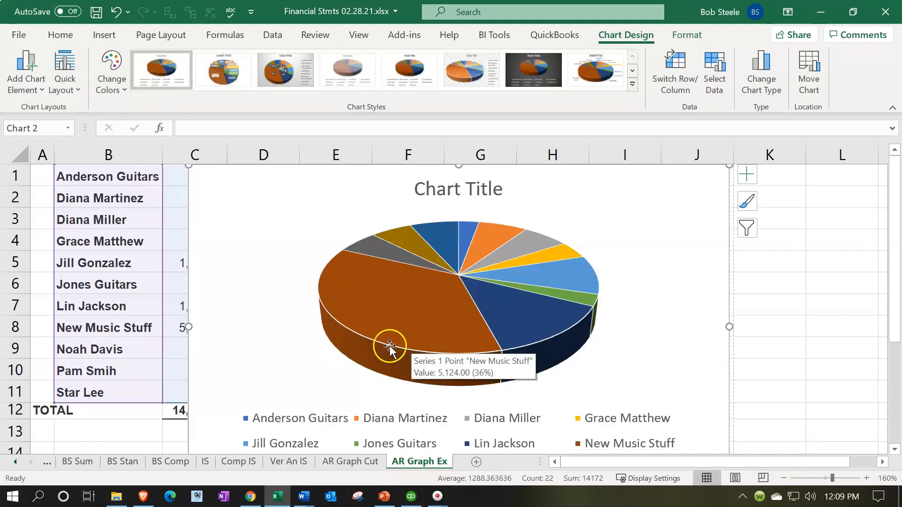
scroll(360, 303, "down", 1)
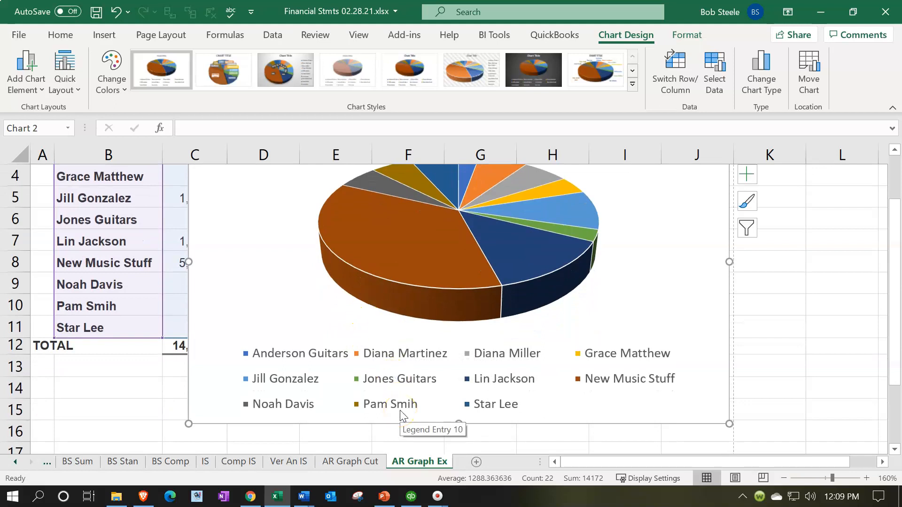
scroll(401, 412, "up", 1)
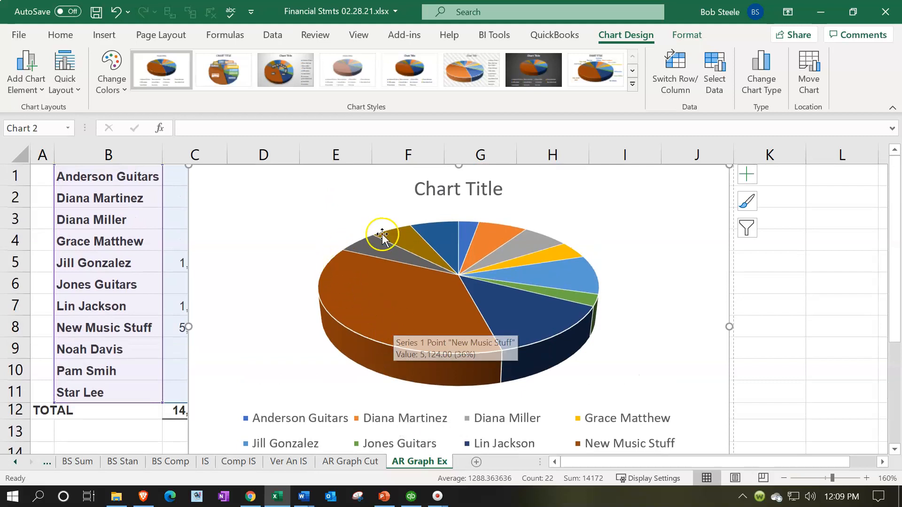
mouse_move(473, 226)
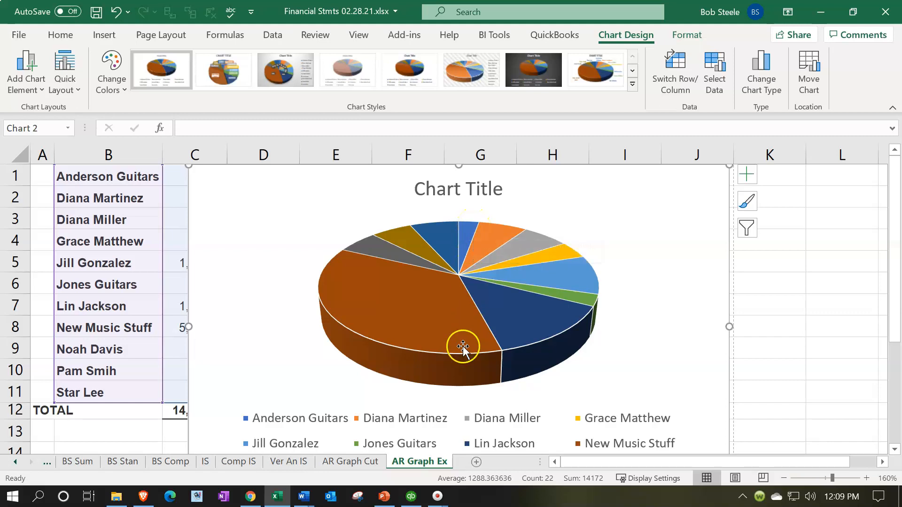
mouse_move(461, 363)
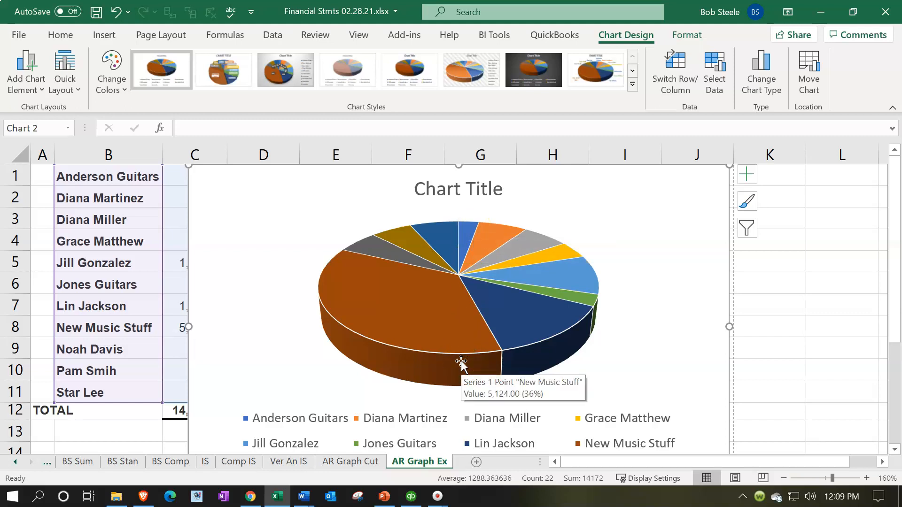
scroll(419, 331, "down", 1)
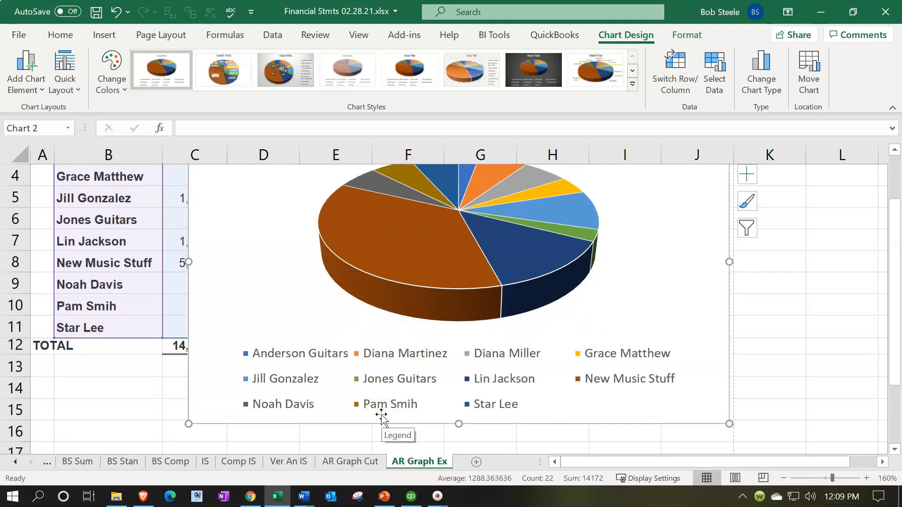
scroll(381, 416, "up", 1)
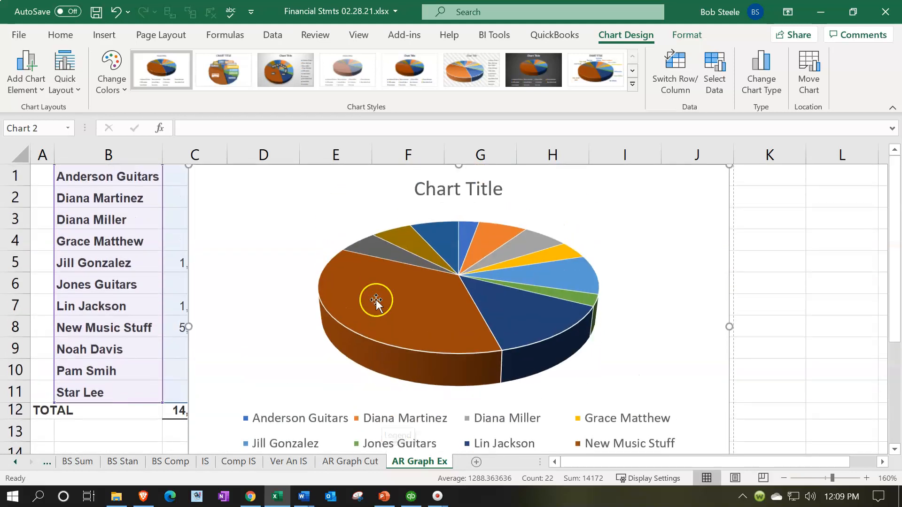
left_click(451, 363)
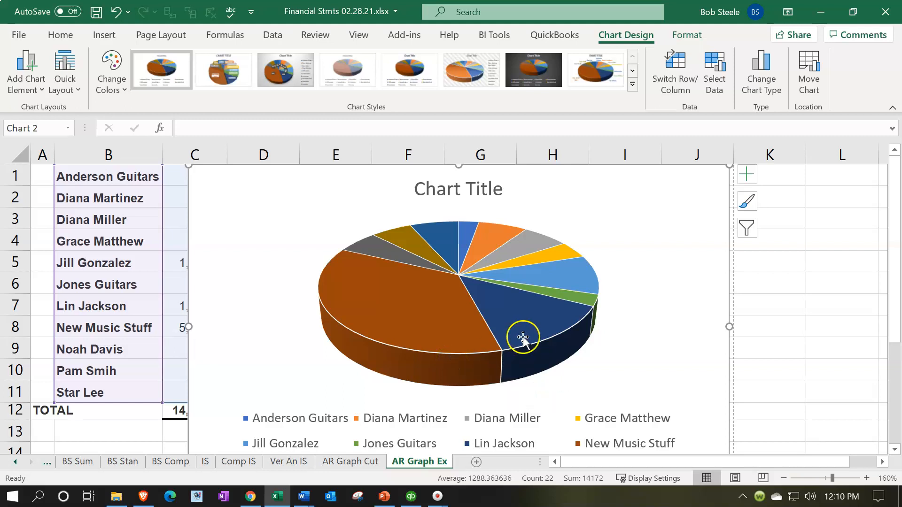
Delete the 3-D pie chart from the sheet
left_click(735, 273)
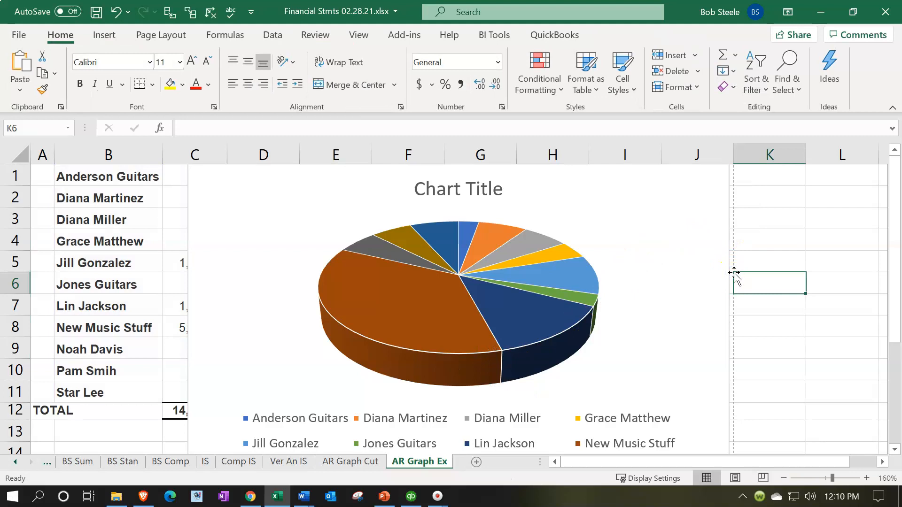
left_click(723, 278)
key("Delete")
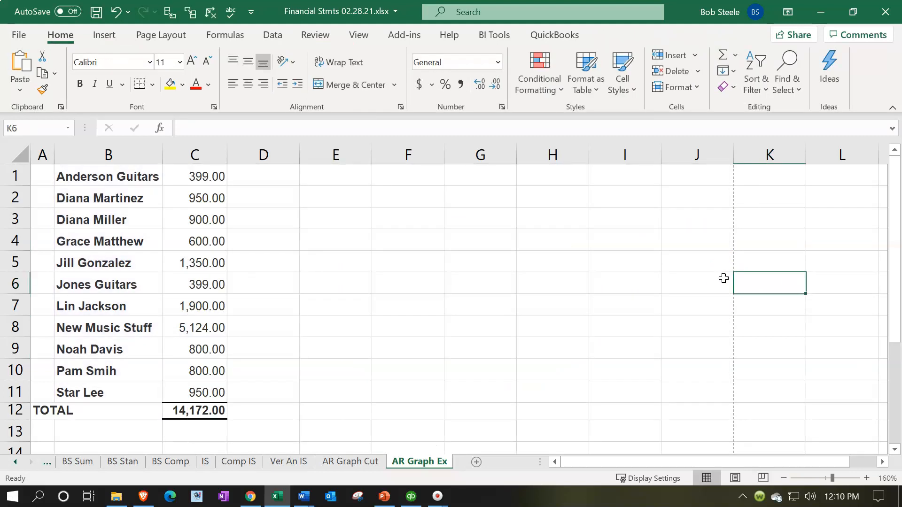
Insert a 2-D pie chart from the customer names and balances in B1:C11
left_click(254, 197)
left_click_drag(121, 175, 222, 391)
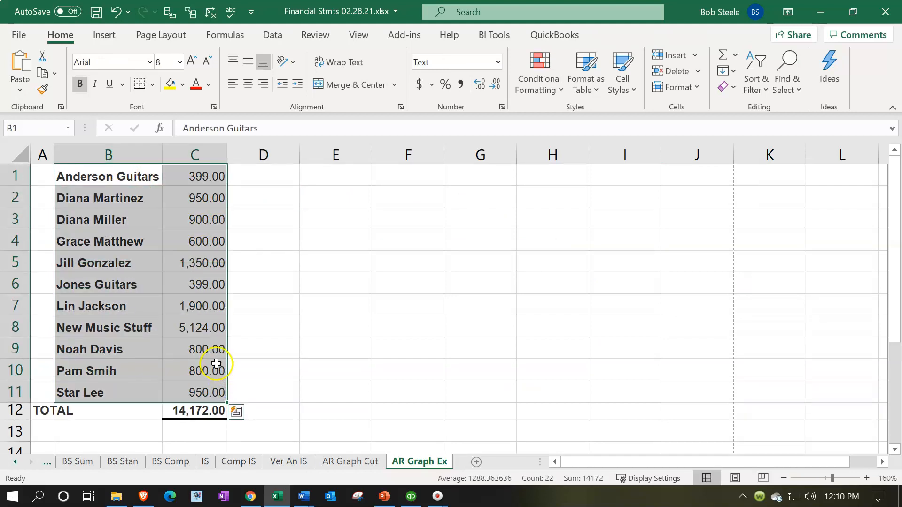
left_click(104, 35)
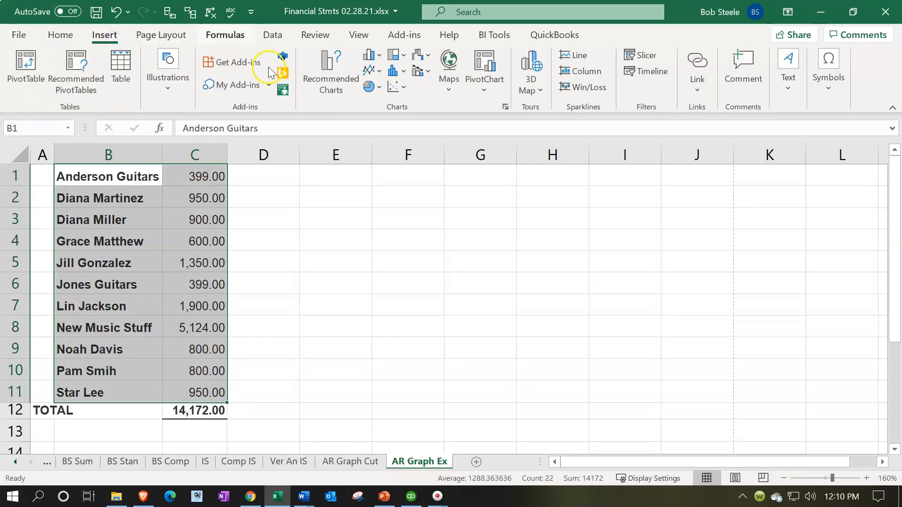
left_click(372, 87)
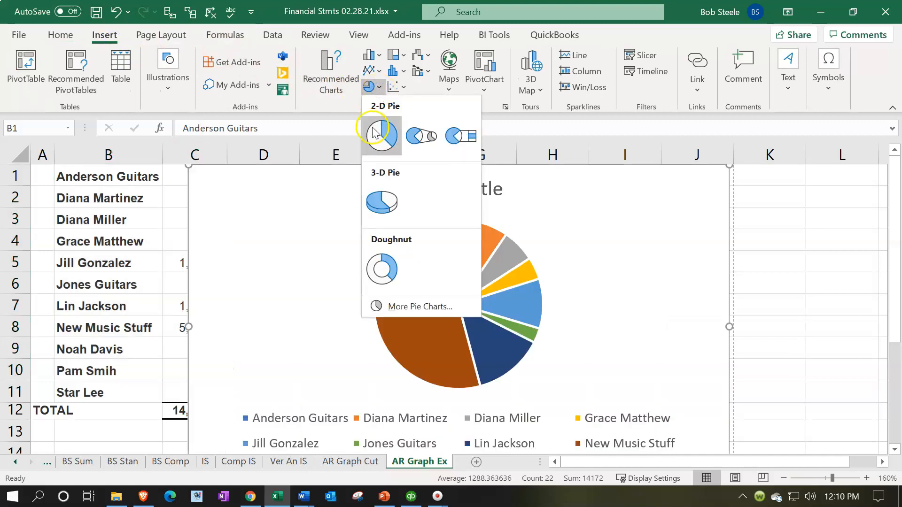
left_click(375, 133)
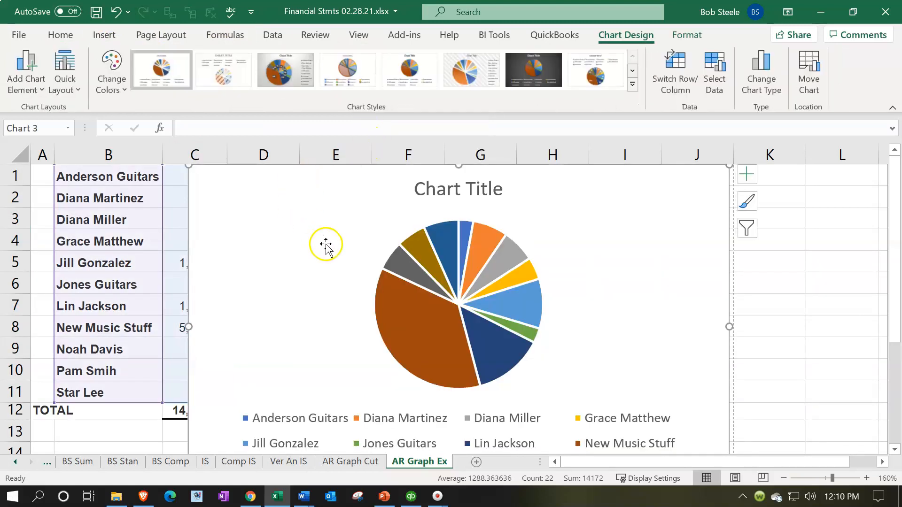
Move the pie chart clear of the balances in column C so that it starts in column D
scroll(306, 268, "down", 1)
scroll(245, 270, "up", 1)
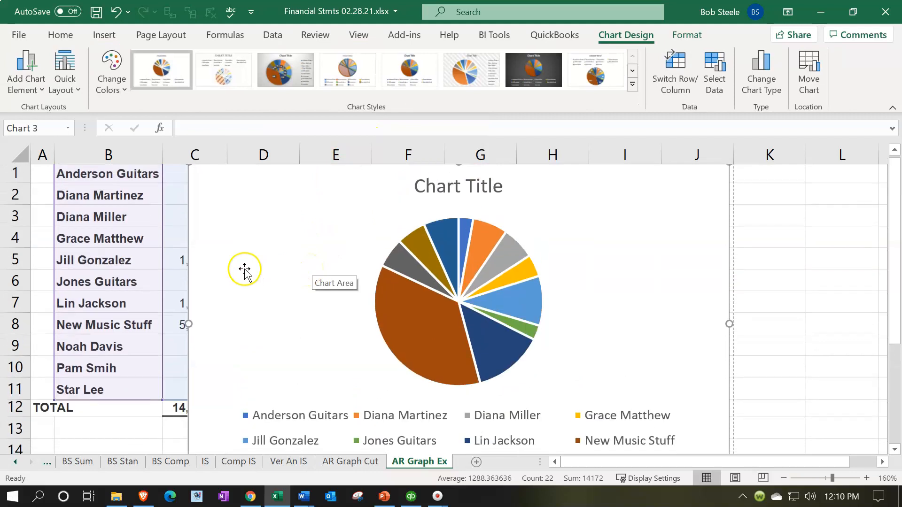
left_click_drag(221, 201, 275, 202)
scroll(275, 202, "down", 1)
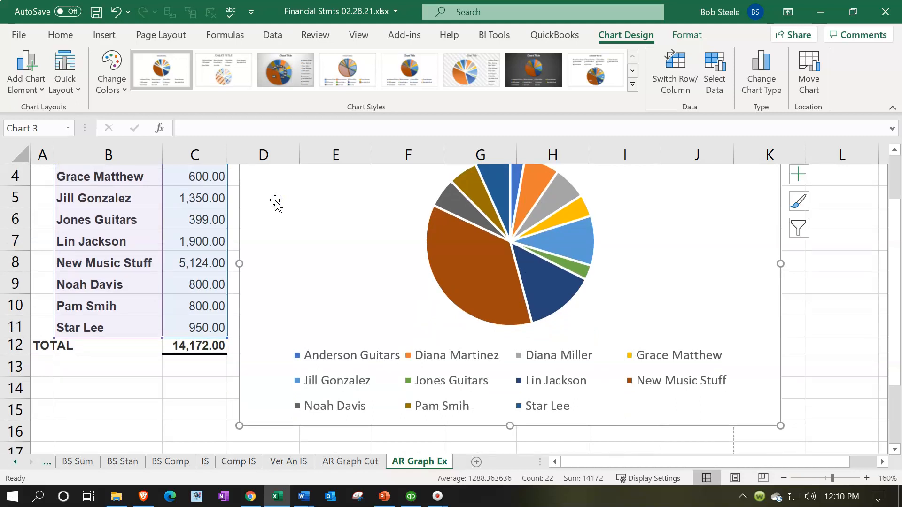
left_click(310, 222)
left_click(308, 214)
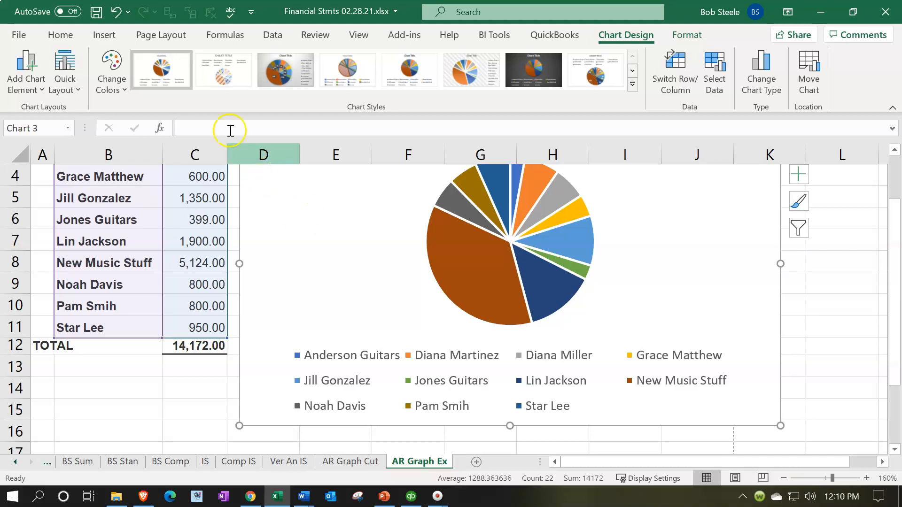
Try the second Colorful palette on the pie chart, then restore the first Colorful palette
left_click(111, 77)
left_click(132, 136)
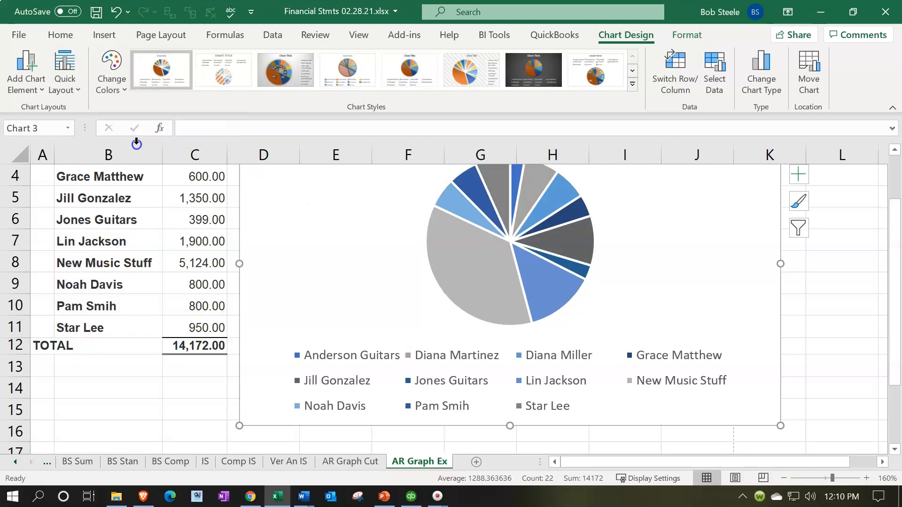
left_click(120, 83)
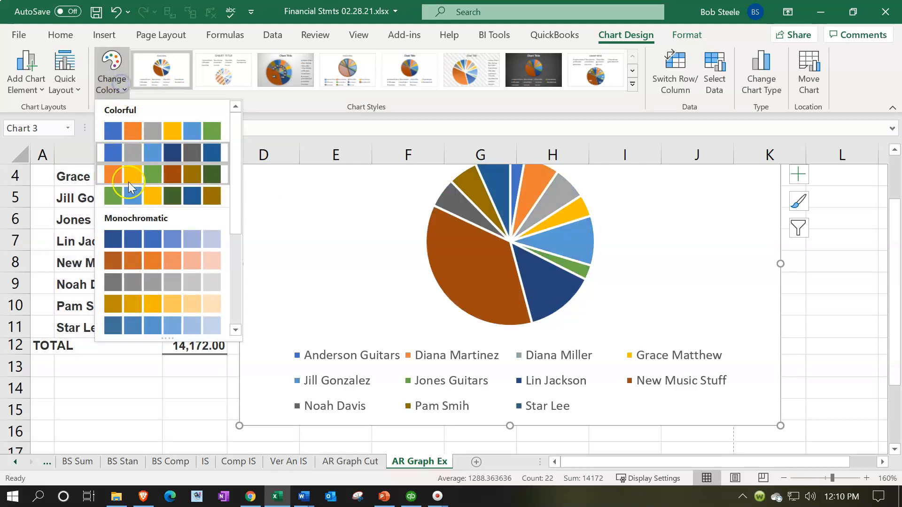
left_click(153, 132)
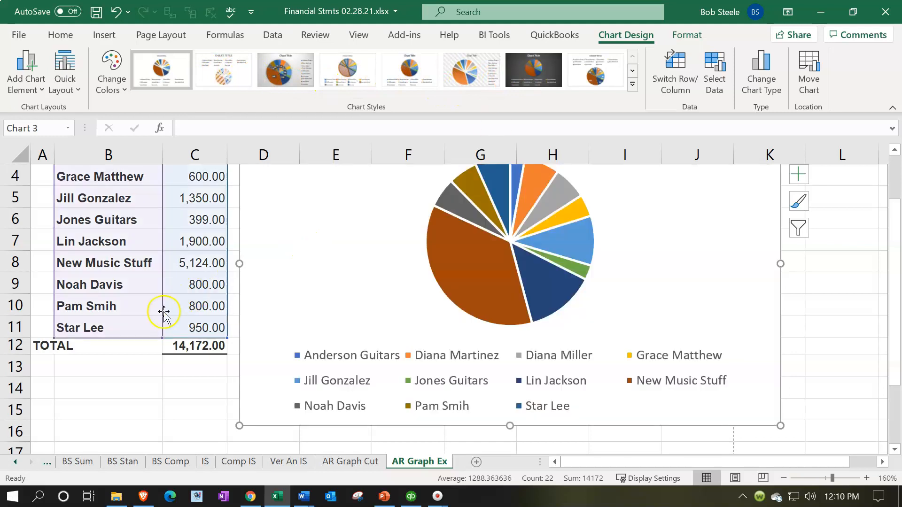
left_click(151, 376)
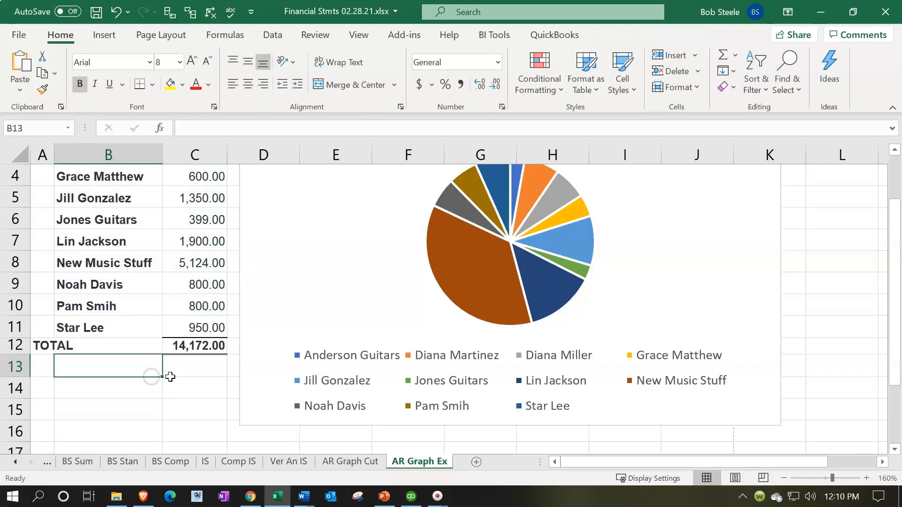
Change the pie chart's title to "Accounts Receivable"
scroll(369, 392, "up", 1)
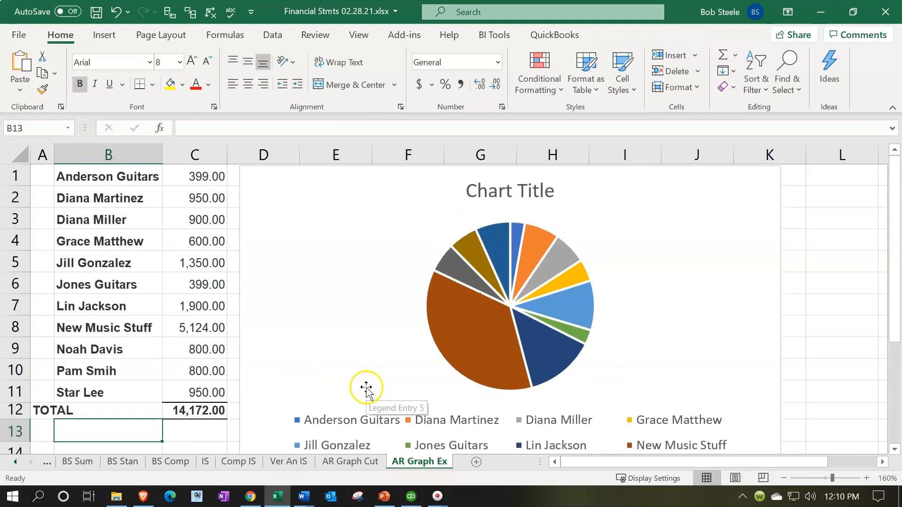
scroll(363, 388, "down", 1)
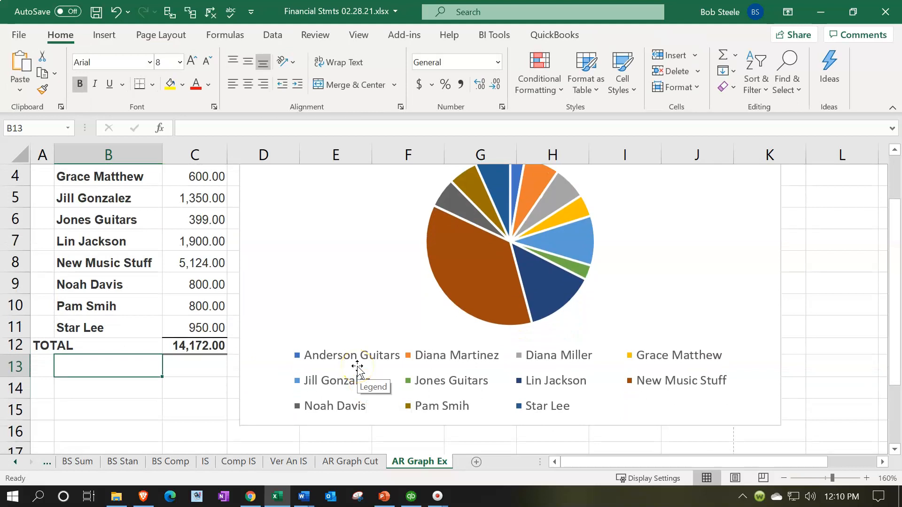
scroll(357, 369, "up", 1)
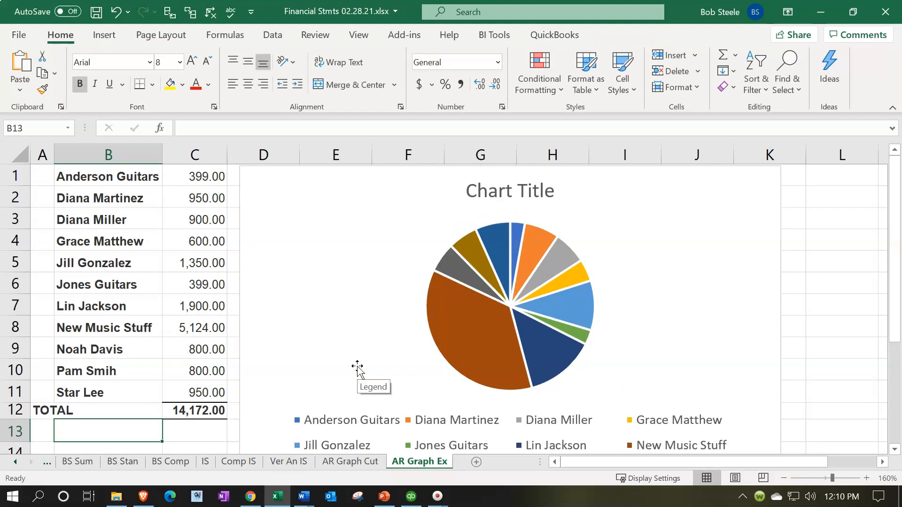
left_click(495, 191)
left_click(493, 193)
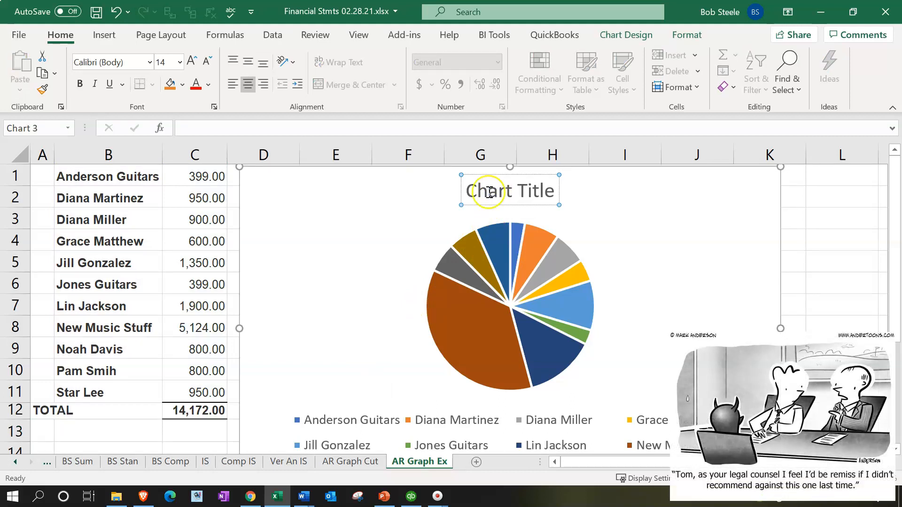
left_click_drag(467, 195, 554, 198)
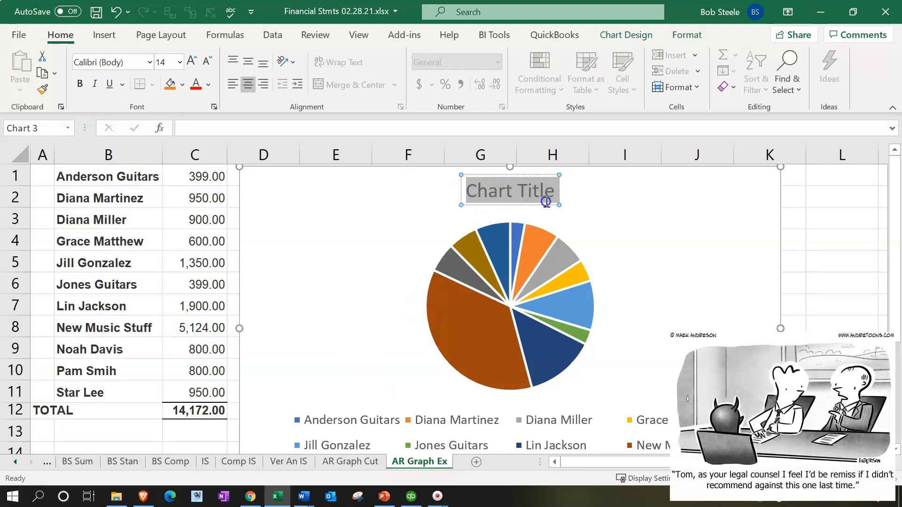
type("Acc")
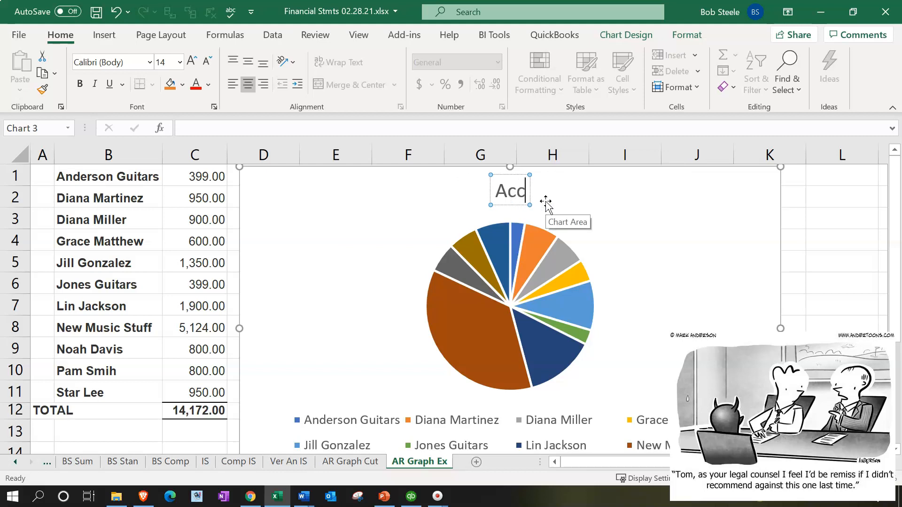
type("ounts Receivabel")
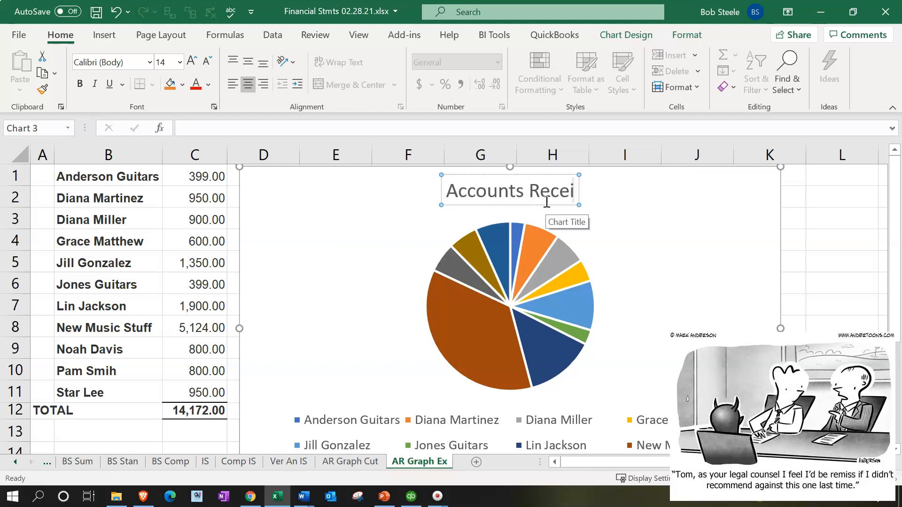
key("BackSpace")
key("BackSpace")
type("le")
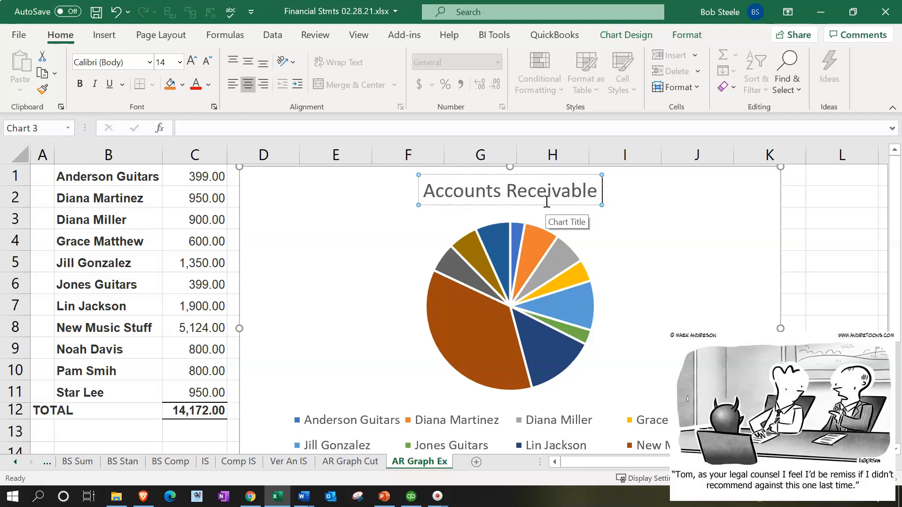
left_click(302, 242)
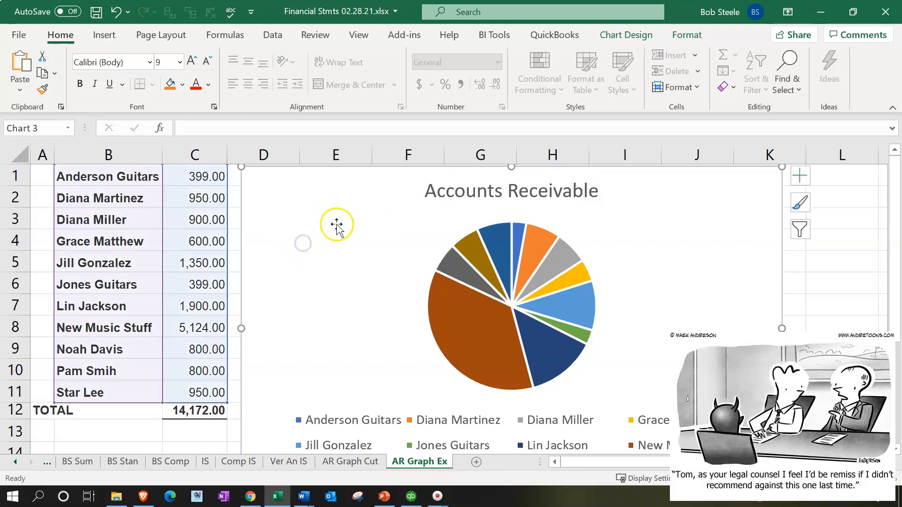
Compare the Excel pie chart and its legend with the Accounts Receivable by Customer graph in QuickBooks, and return to Excel
scroll(336, 224, "down", 1)
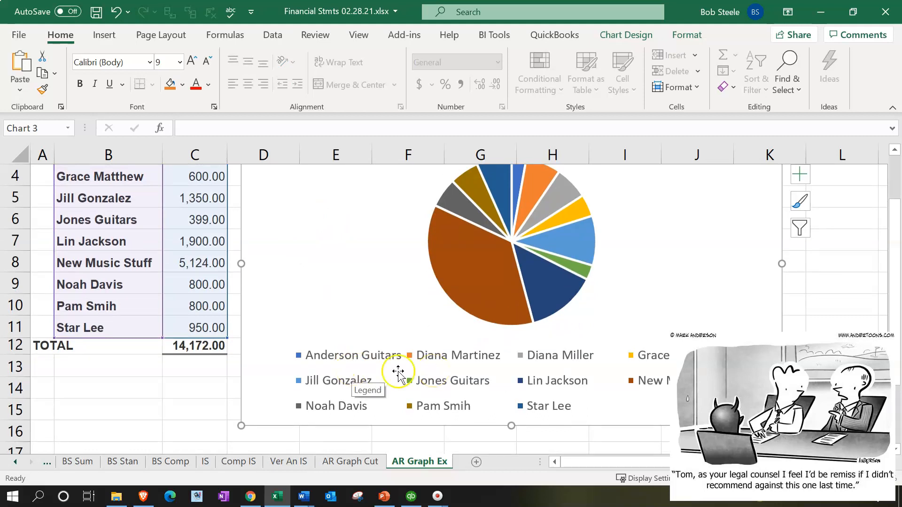
left_click(165, 380)
key("Down")
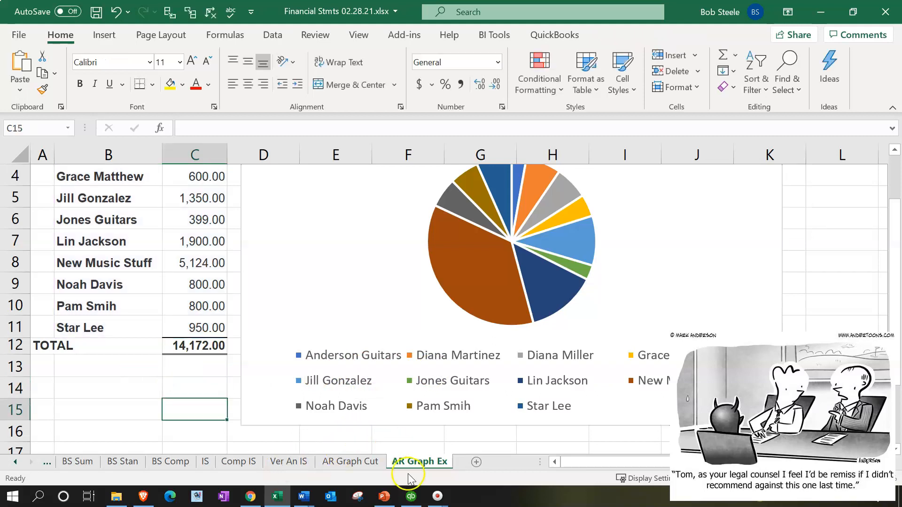
left_click(411, 496)
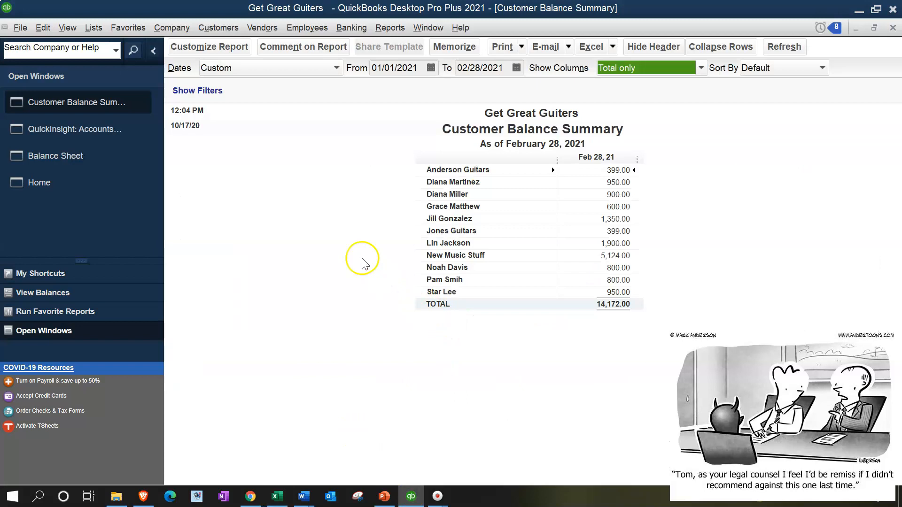
left_click(114, 131)
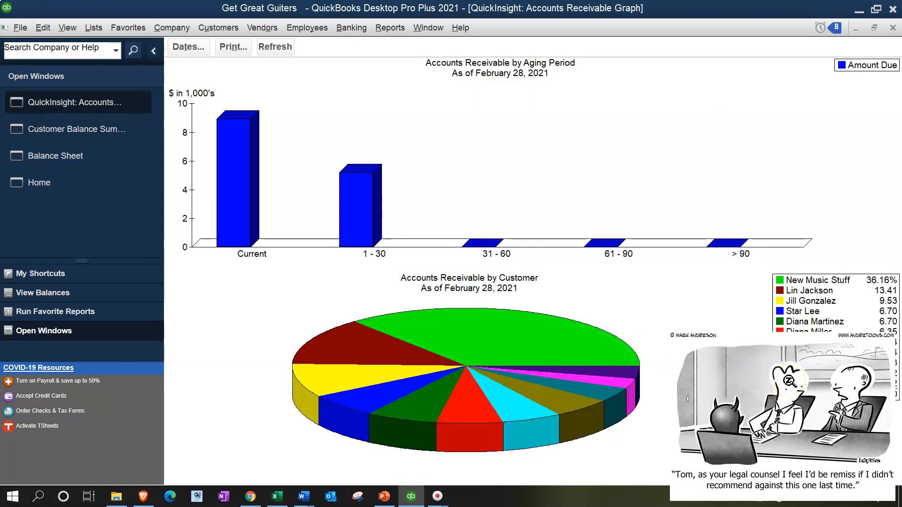
left_click(276, 496)
left_click(190, 369)
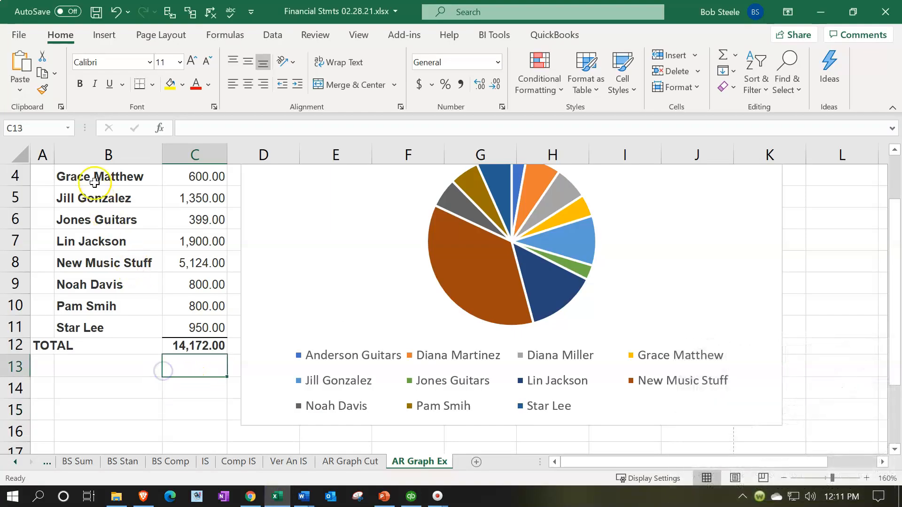
scroll(94, 182, "up", 1)
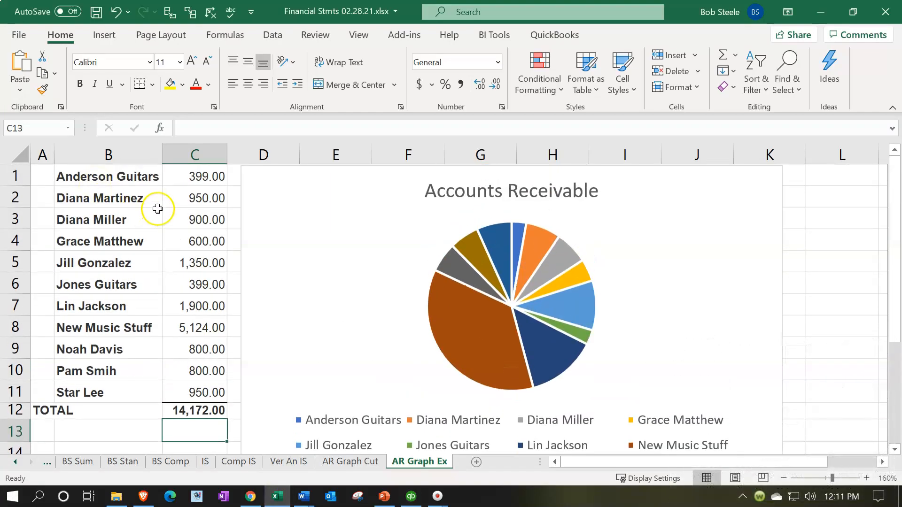
mouse_move(490, 285)
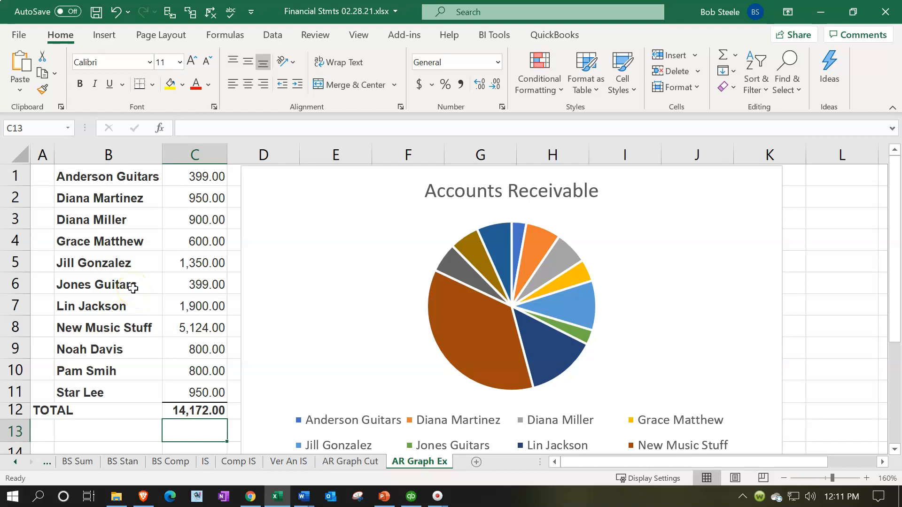
Delete row 12 containing the TOTAL line beneath the customer balances
left_click(17, 411)
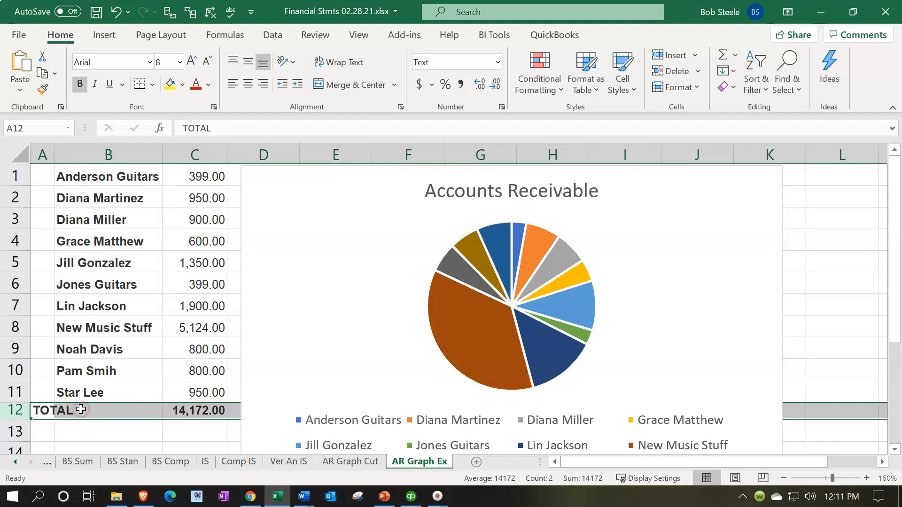
right_click(81, 410)
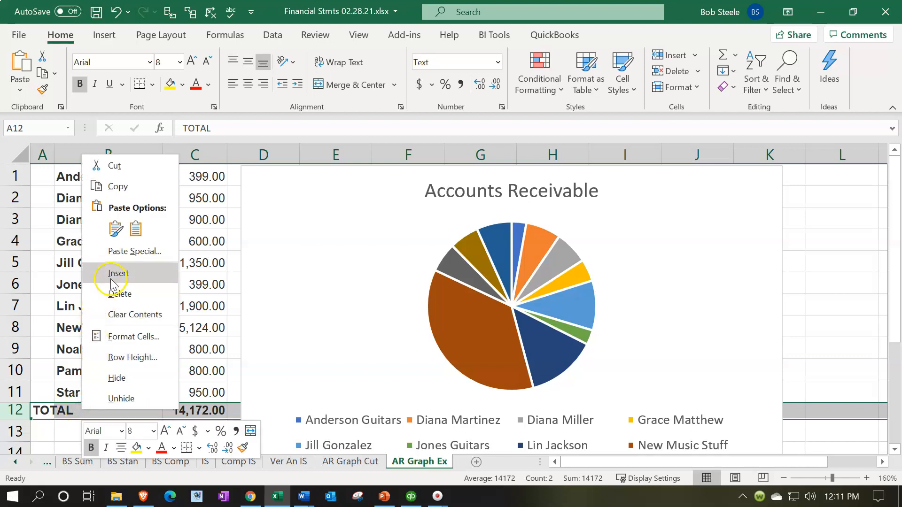
key("Escape")
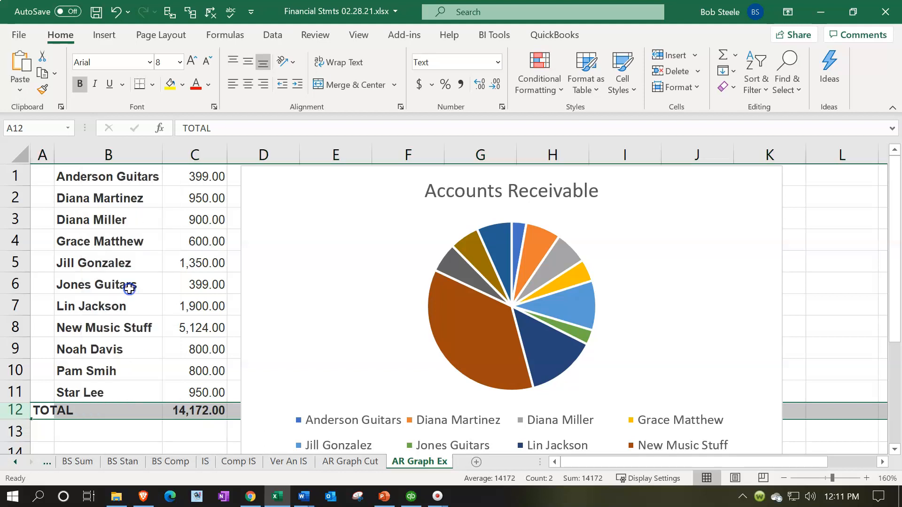
key("ctrl+minus")
Sort columns B and C by the Column C balances from smallest to largest
left_click(126, 241)
left_click_drag(116, 183, 116, 240)
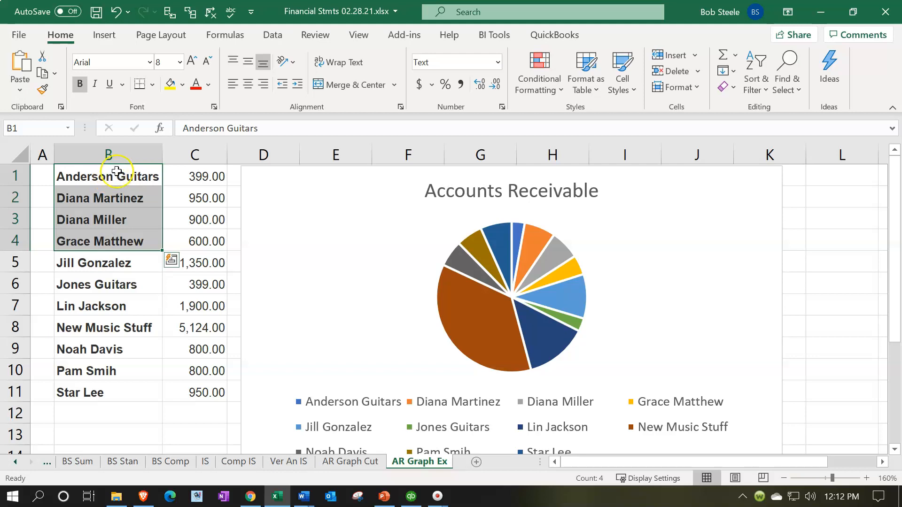
left_click_drag(112, 154, 194, 154)
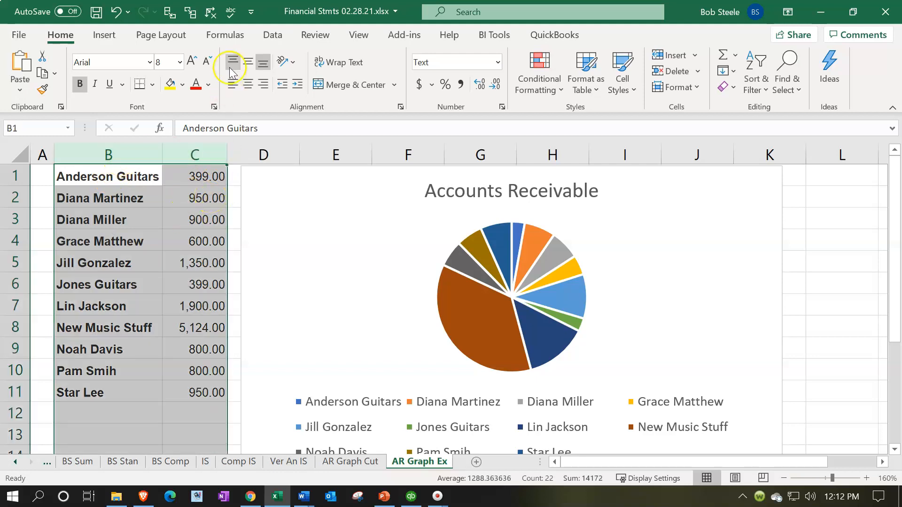
left_click(273, 34)
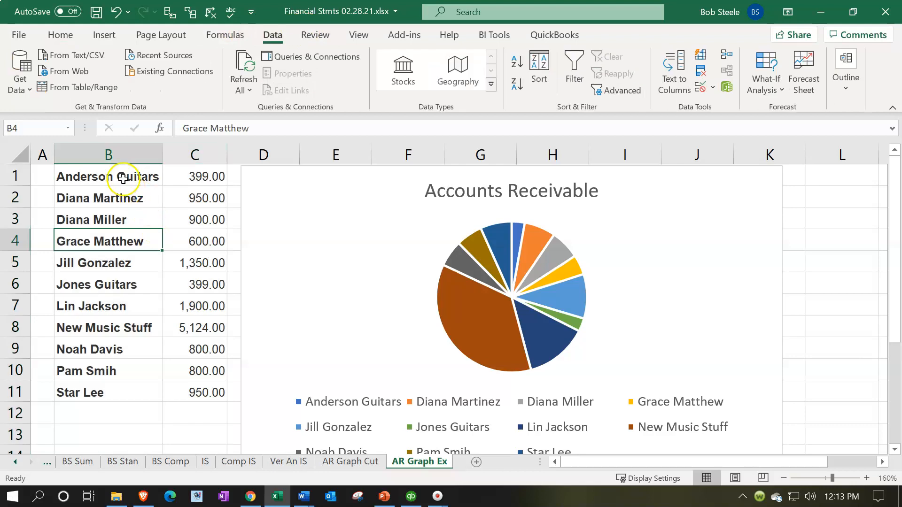
left_click_drag(121, 154, 175, 159)
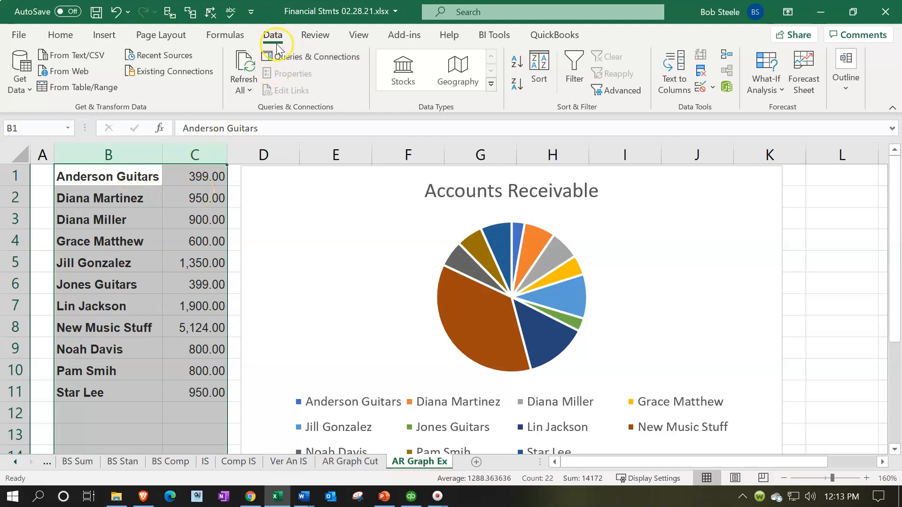
left_click(536, 68)
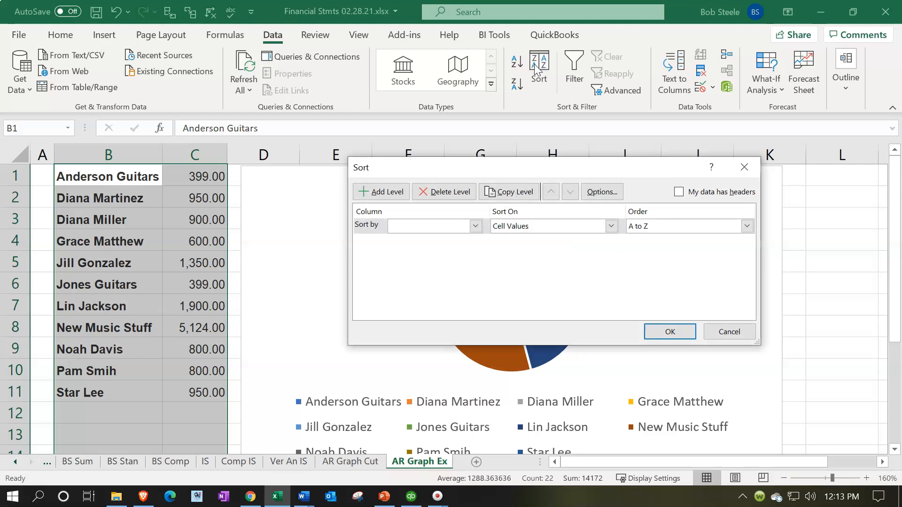
left_click(476, 226)
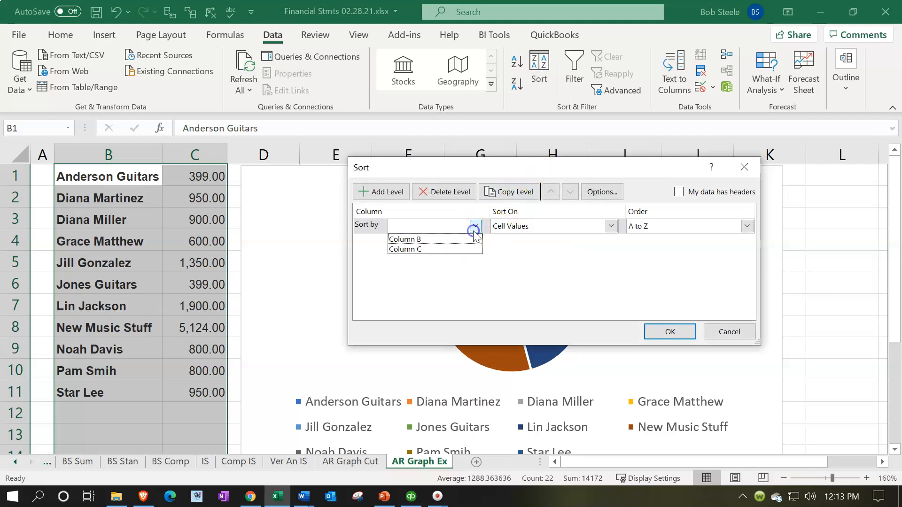
left_click(429, 250)
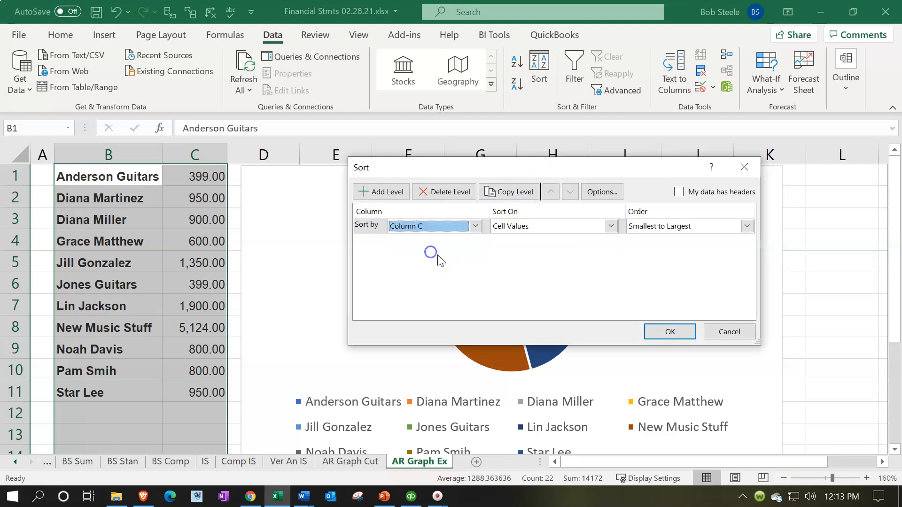
left_click(661, 334)
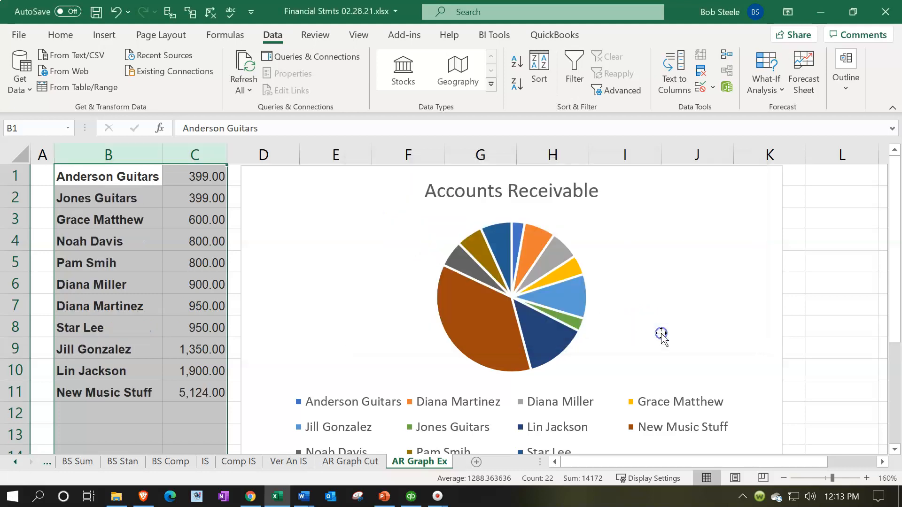
left_click(193, 330)
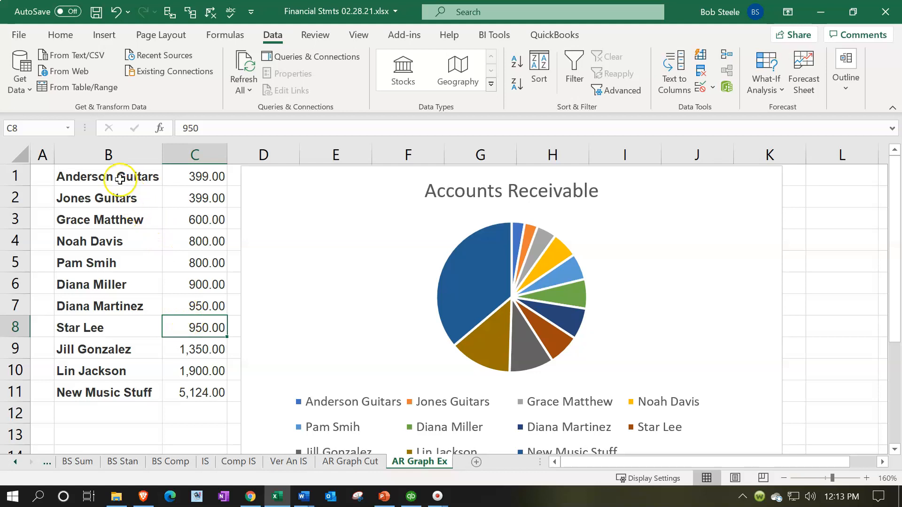
Convert range B1:C11 to a table without existing headers and sort it by balance from largest to smallest
left_click_drag(118, 178, 188, 390)
left_click(99, 35)
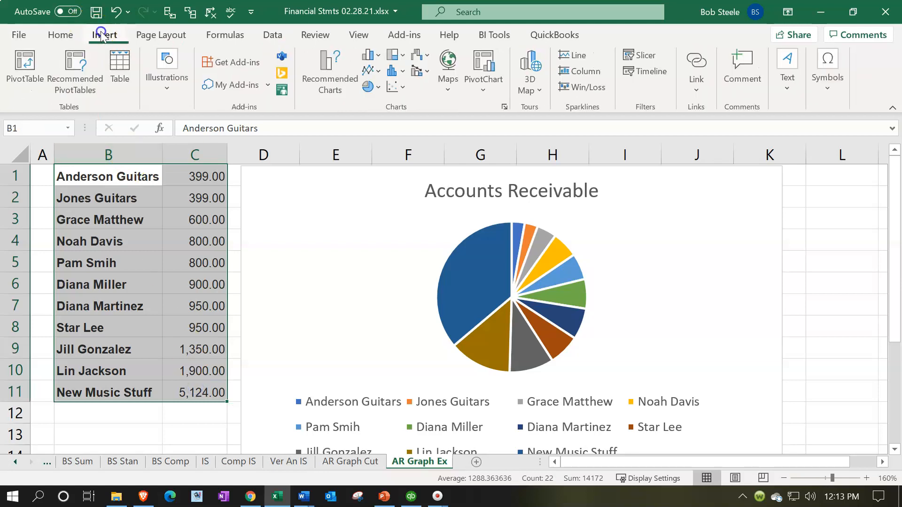
left_click(122, 67)
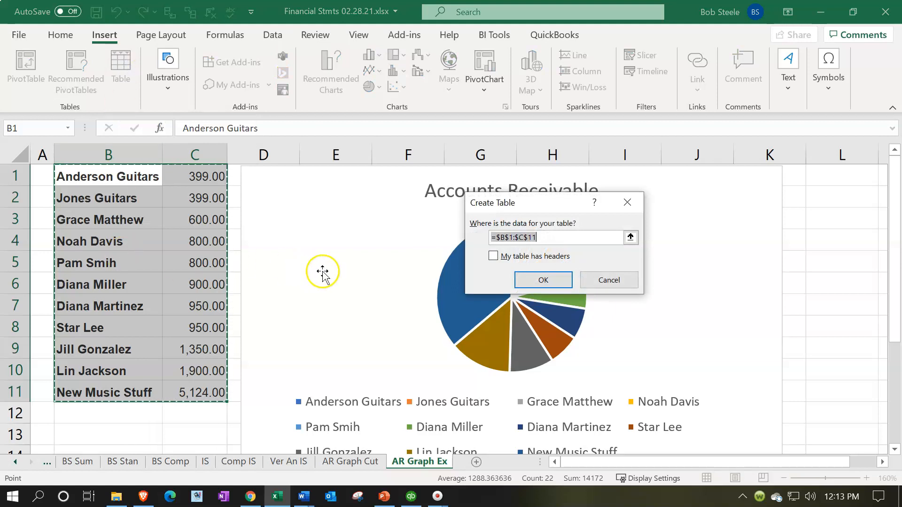
left_click(525, 281)
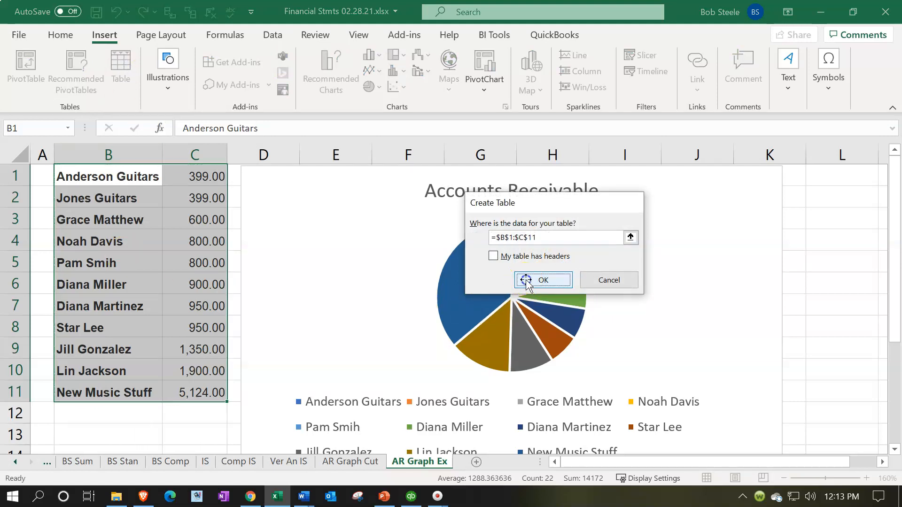
left_click(206, 285)
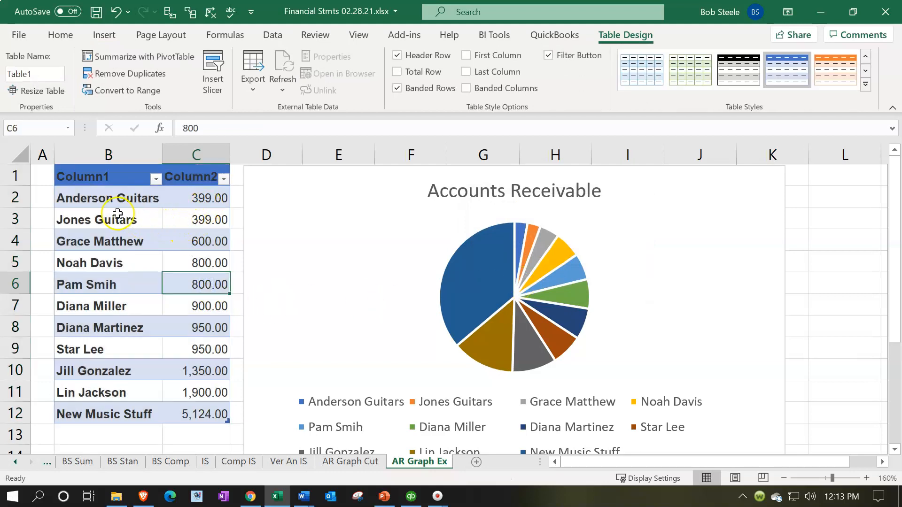
left_click(224, 180)
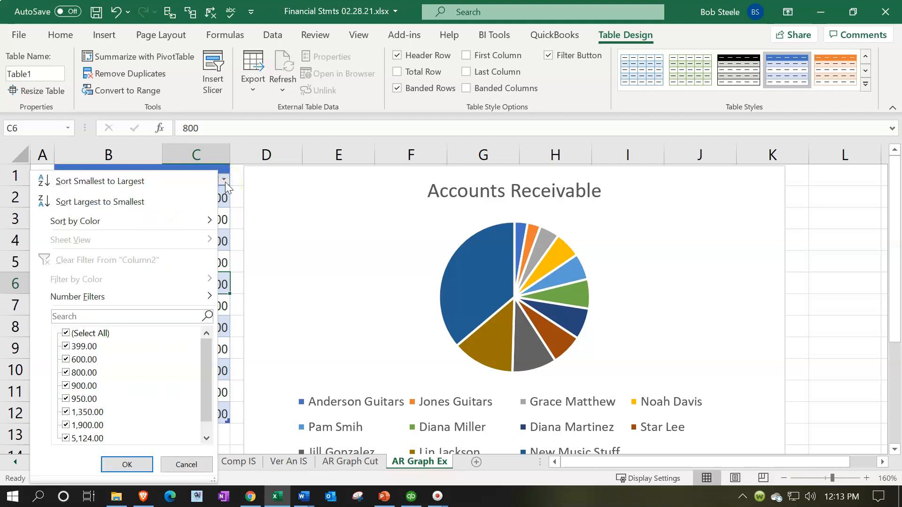
left_click(121, 202)
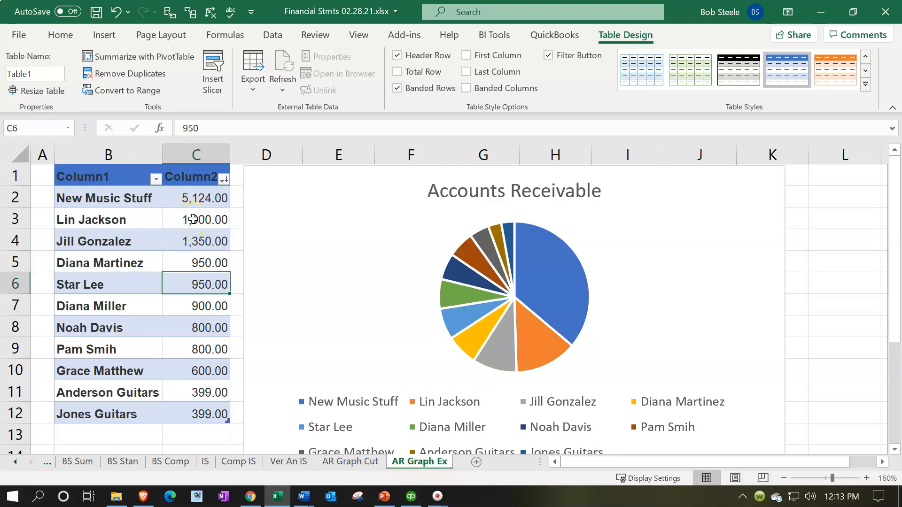
Replace the customer name in B7, below the five largest balances, with "Other"
left_click(120, 205)
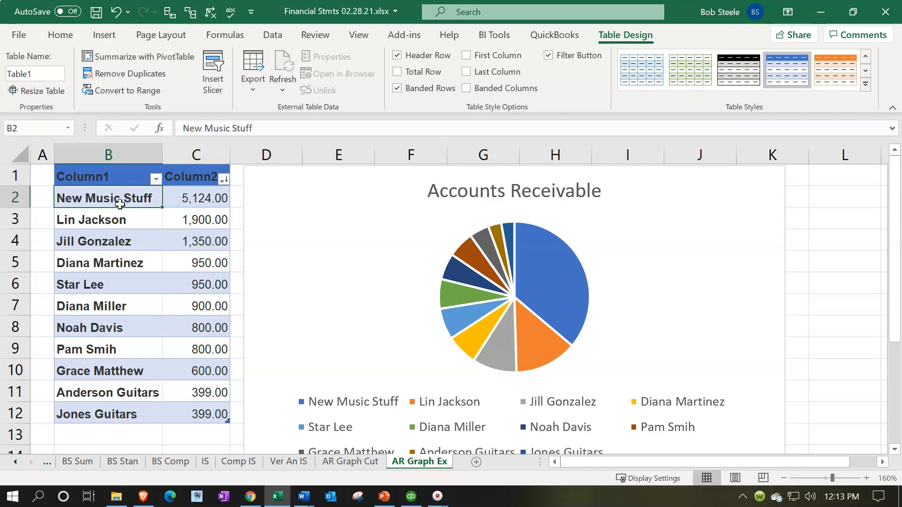
key("Down")
key("Down")
key("Down")
key("Down")
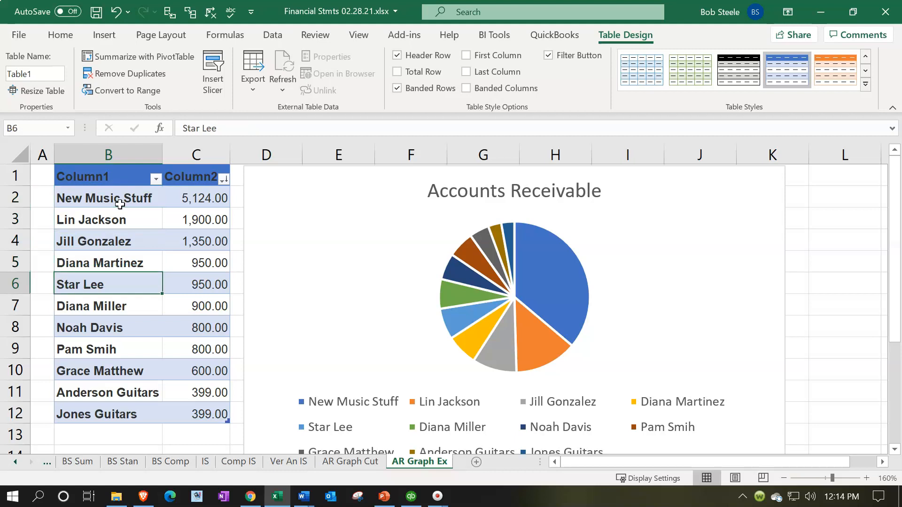
key("Down")
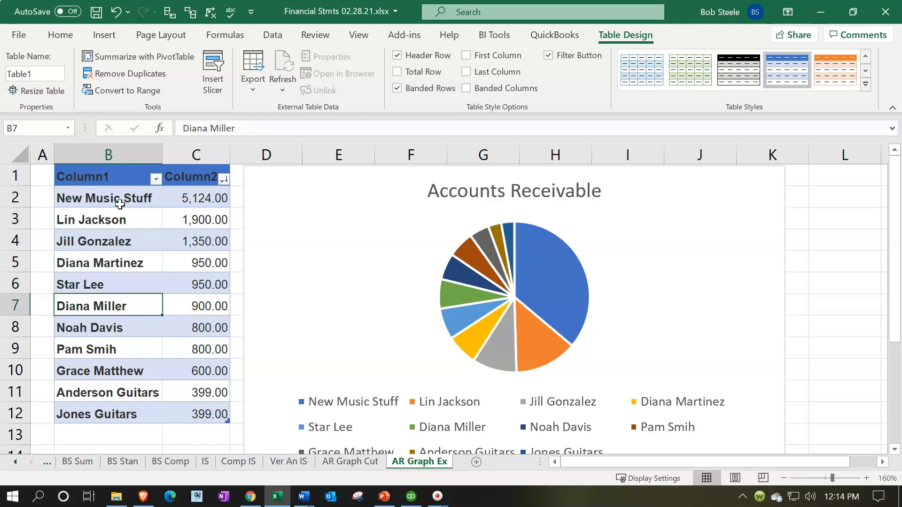
left_click(157, 303)
type("Other")
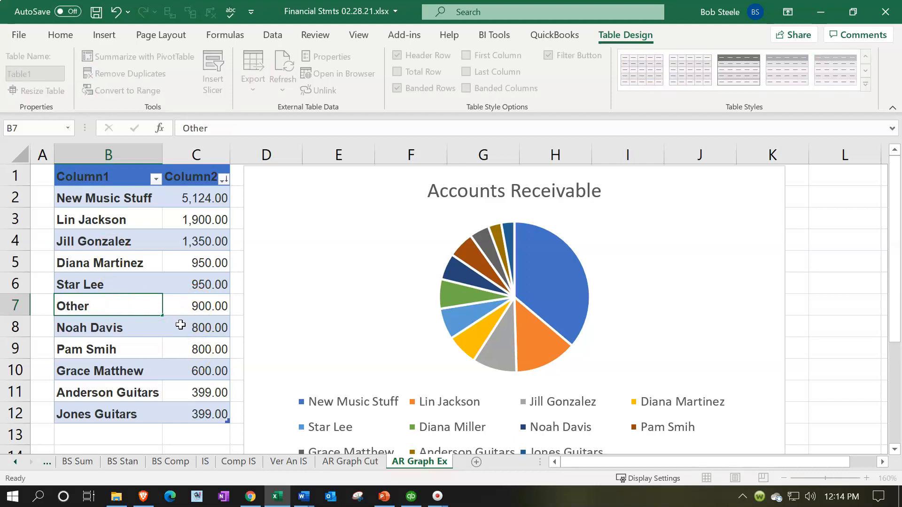
key("Tab")
Sum the balances in C7:C12 and enter 3898 as the "Other" balance in C7
left_click_drag(194, 305, 205, 415)
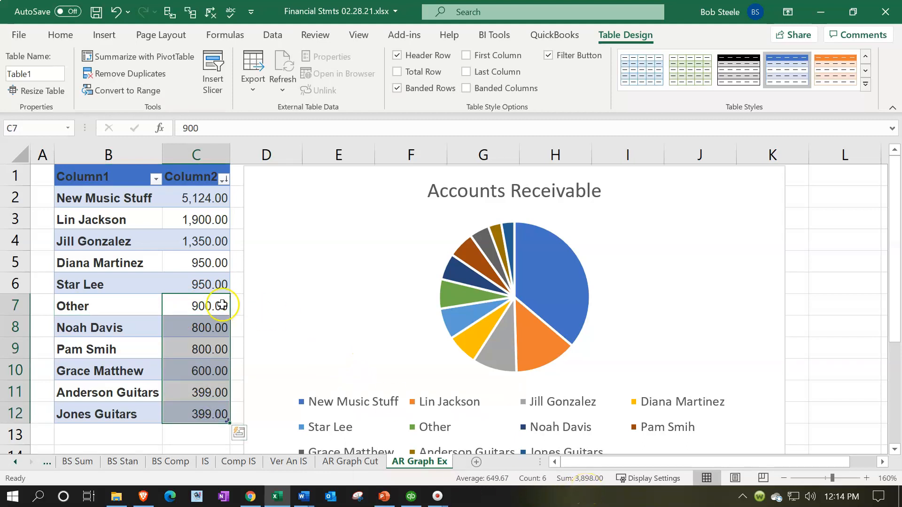
left_click(206, 301)
type("3898")
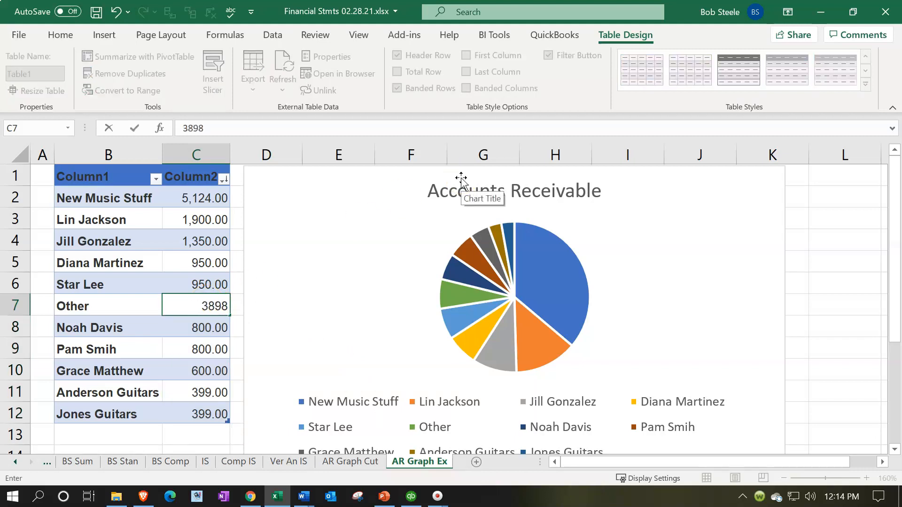
key("Return")
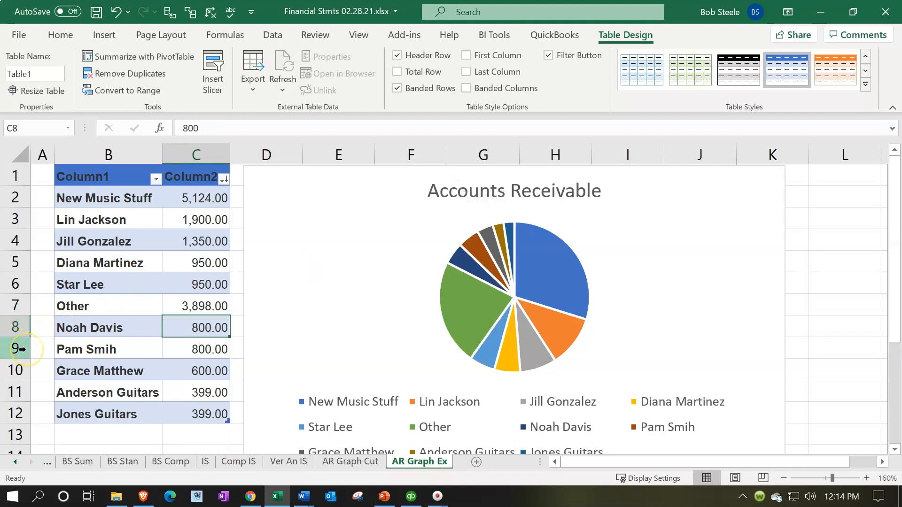
Delete rows 9 to 12 from the sheet, then undo that deletion
left_click_drag(26, 349, 22, 408)
right_click(104, 382)
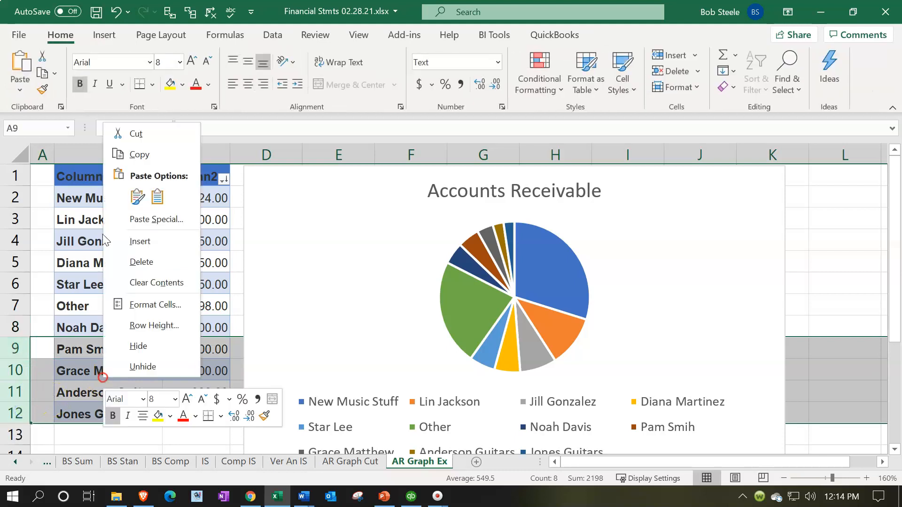
left_click(143, 262)
left_click(181, 368)
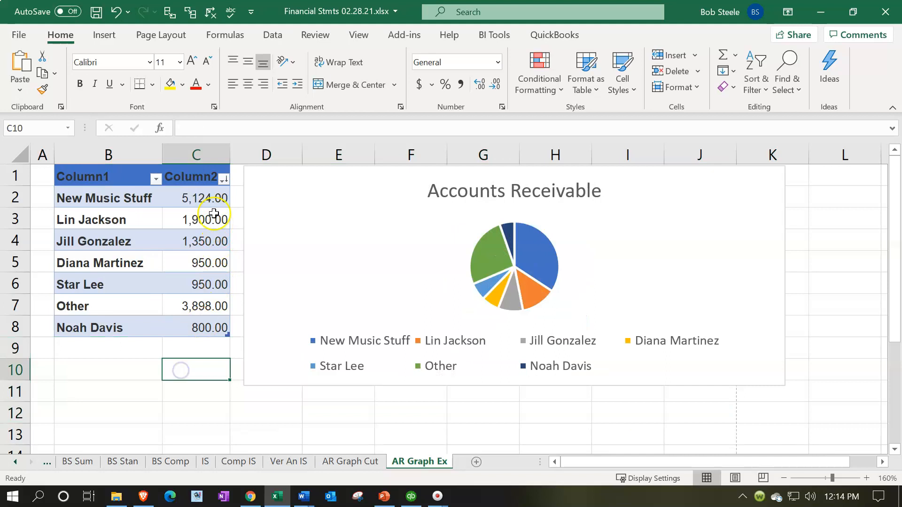
left_click(116, 11)
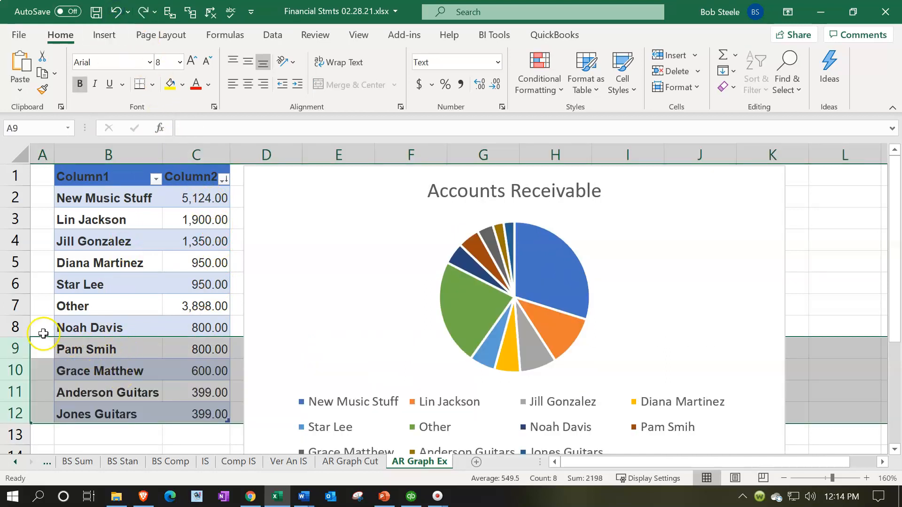
Delete rows 8 to 12 beneath the "Other" row and check the total of the balances in C2:C7
left_click(17, 325)
left_click_drag(17, 324, 34, 417)
right_click(122, 406)
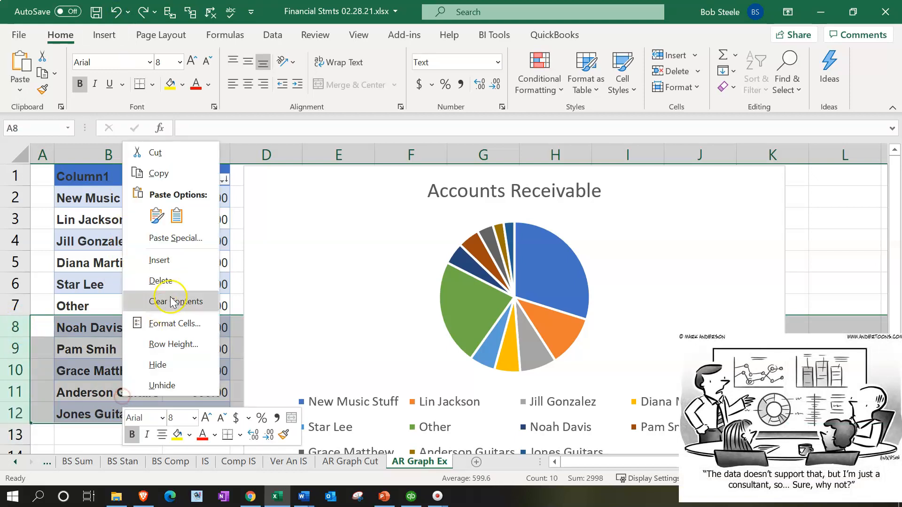
left_click(160, 281)
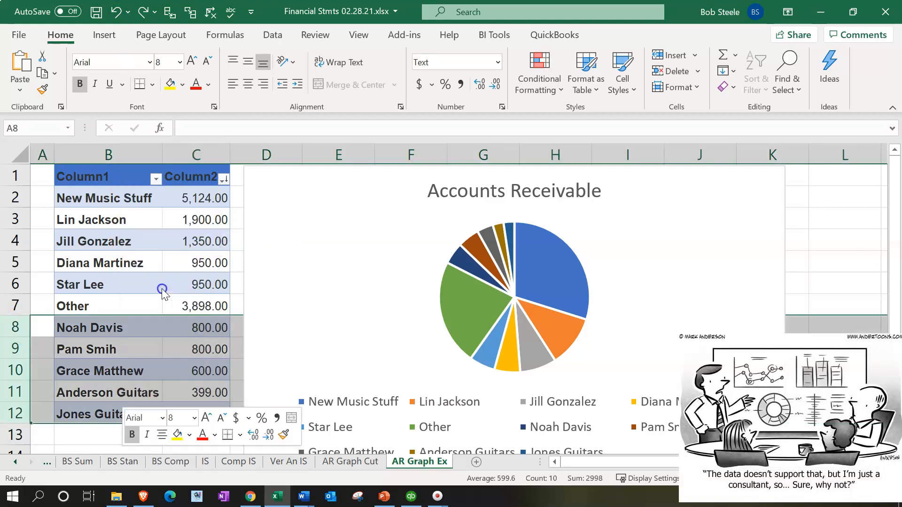
left_click(206, 207)
left_click_drag(205, 214, 203, 304)
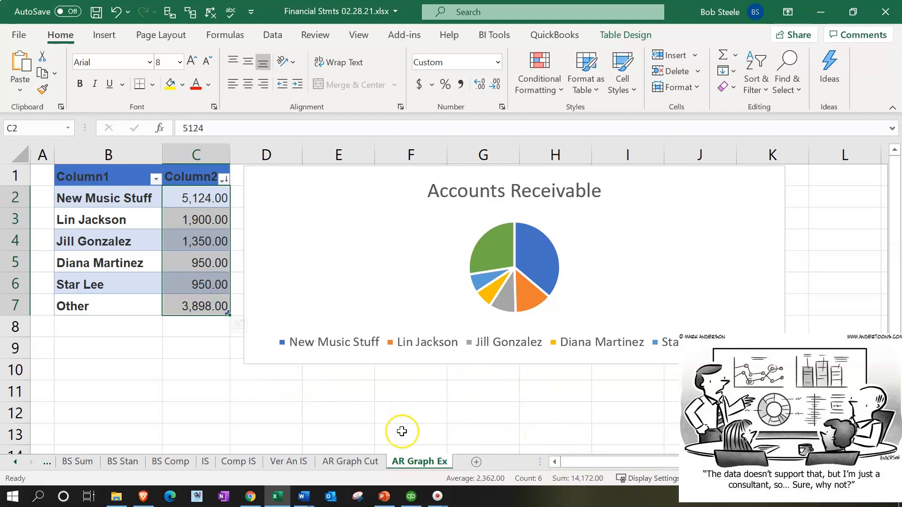
Review the Accounts Receivable by Customer graph in QuickBooks, then return to Excel to examine the "Other" and "New Music Stuff" slices
left_click(411, 496)
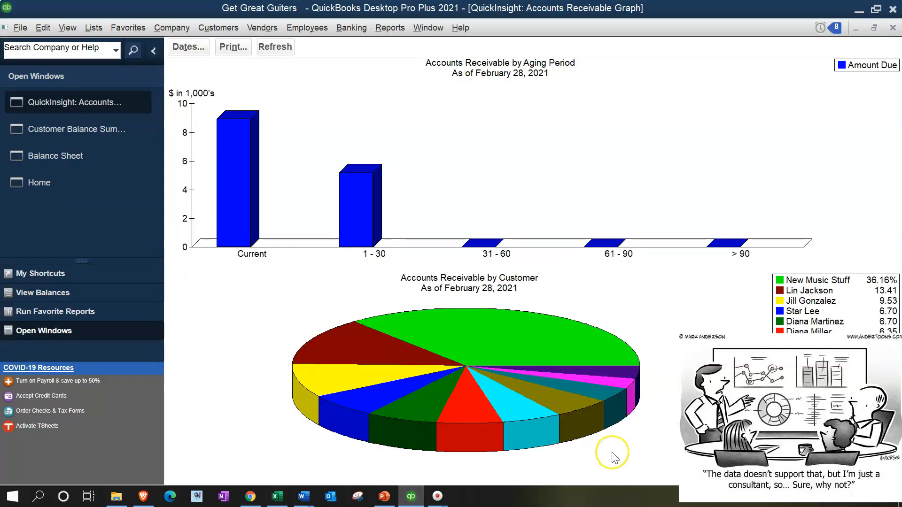
left_click(859, 14)
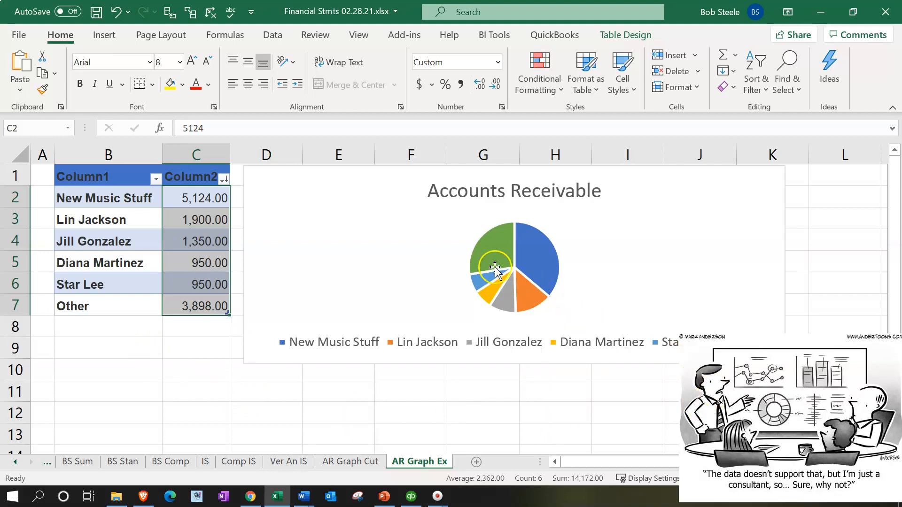
mouse_move(493, 266)
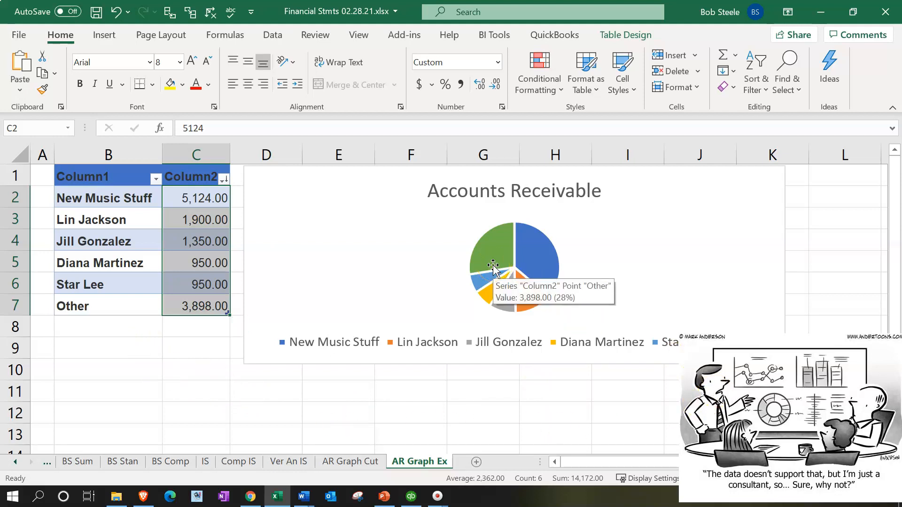
mouse_move(526, 257)
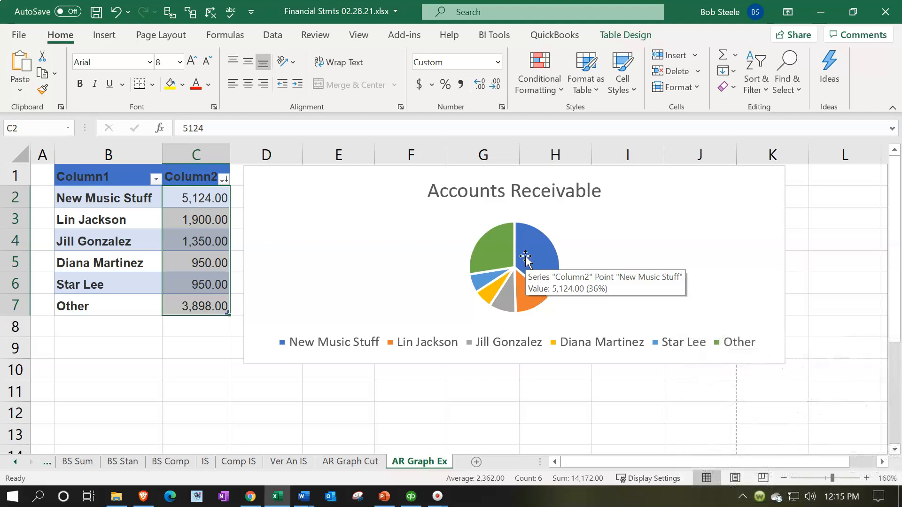
Select the pie chart and switch the AR Graph Ex sheet to Page Layout view
left_click_drag(91, 355, 92, 359)
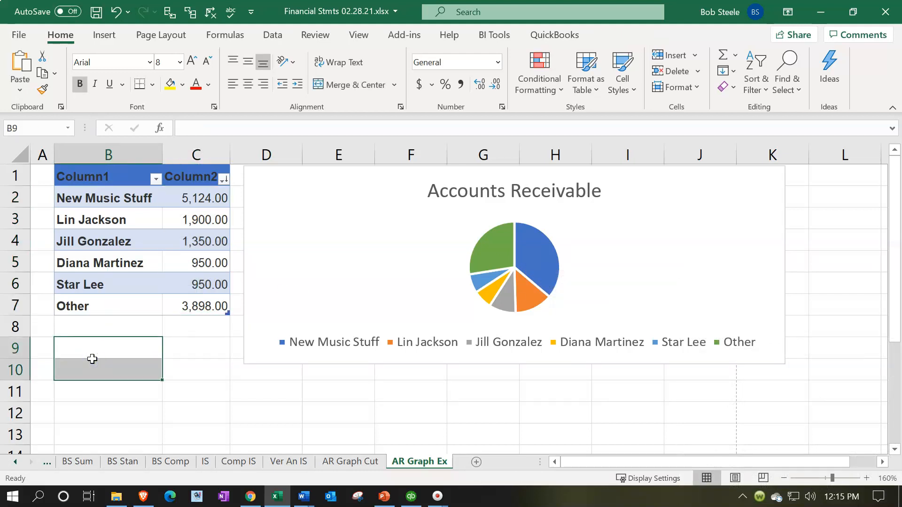
left_click(361, 276)
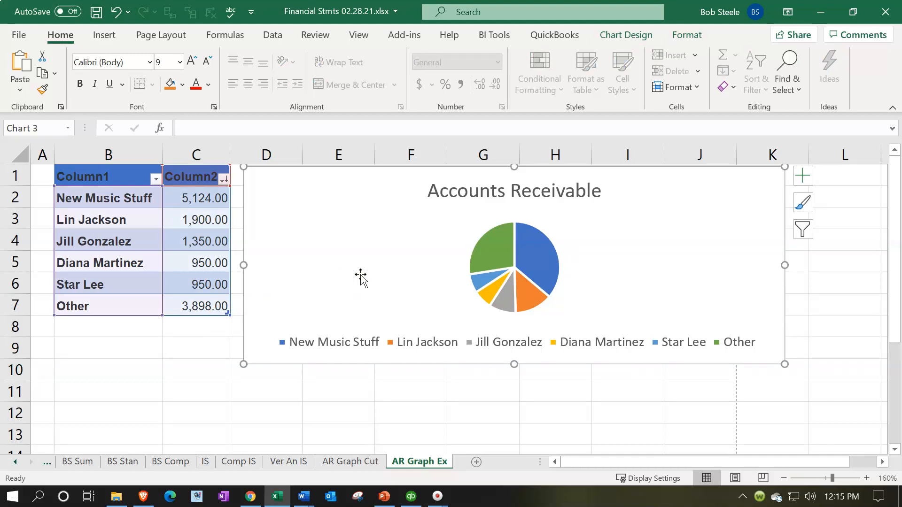
left_click(736, 478)
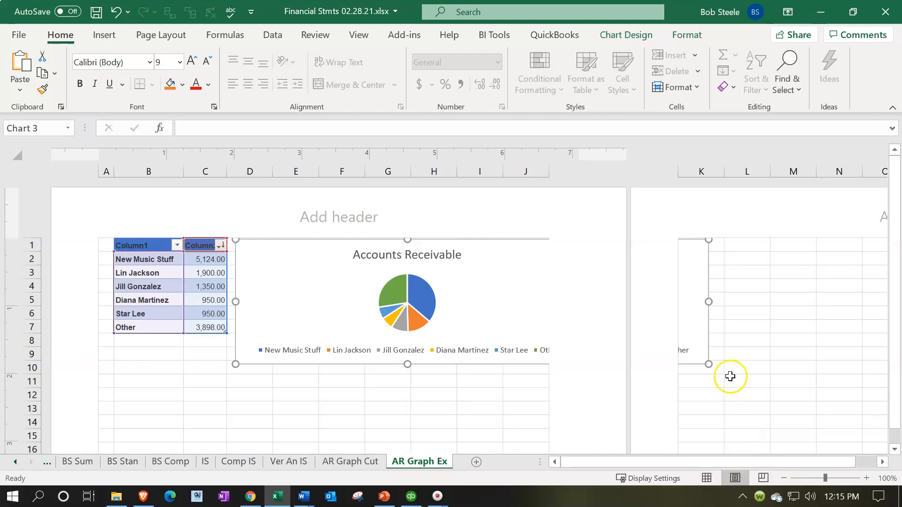
Return the sheet to Normal view and resize the pie chart to end within column J and extend down to row 11
left_click(707, 477)
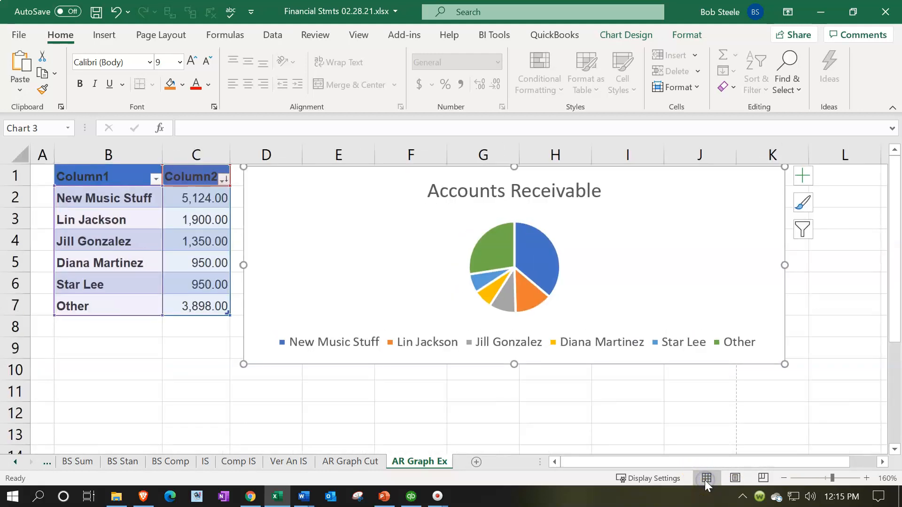
left_click_drag(784, 365, 720, 365)
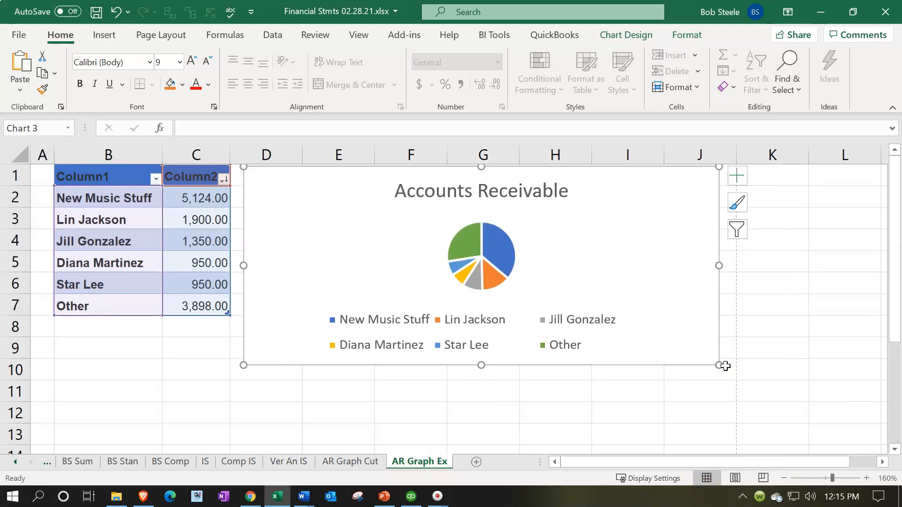
left_click_drag(719, 366, 713, 405)
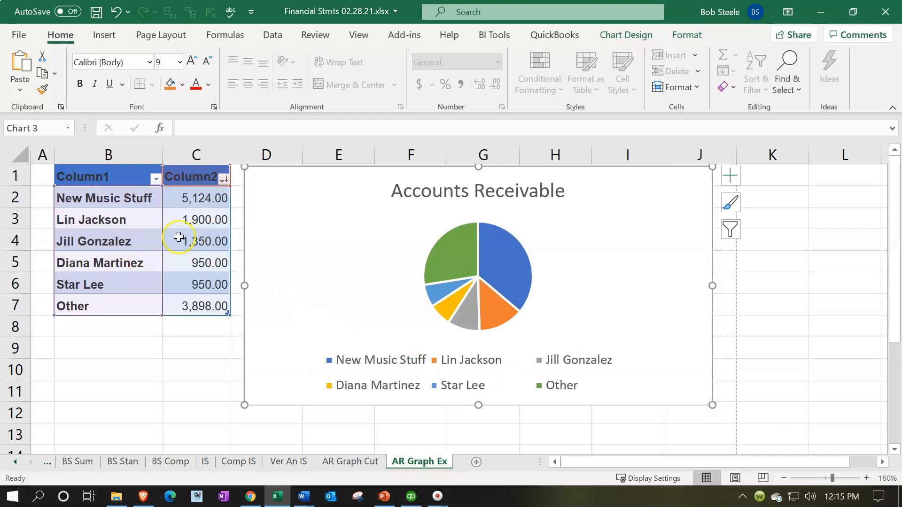
left_click(142, 365)
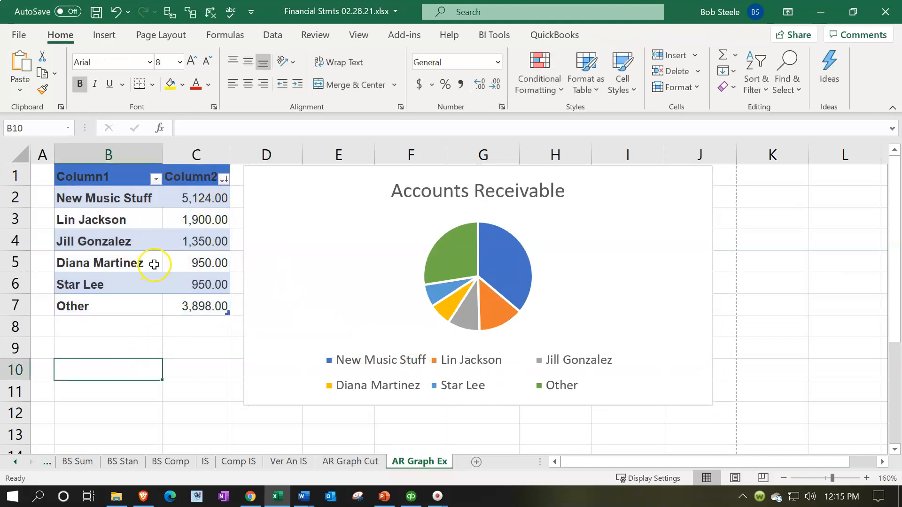
Move the pie chart over the data table at the sheet's upper-left corner and enlarge it to span columns A to J
left_click_drag(355, 225, 197, 236)
left_click_drag(157, 226, 141, 221)
scroll(352, 246, "down", 1)
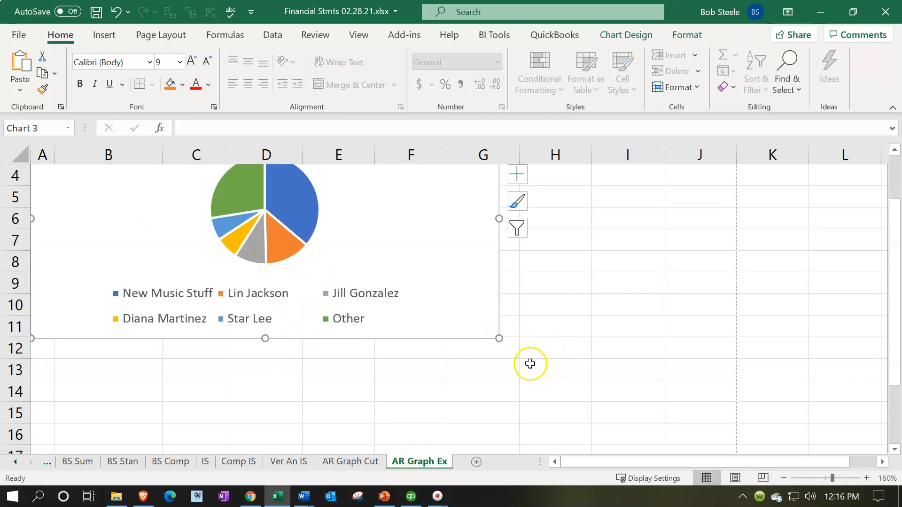
scroll(503, 339, "down", 1)
left_click_drag(498, 275, 733, 429)
scroll(703, 402, "down", 3)
scroll(704, 401, "down", 3)
scroll(701, 400, "up", 8)
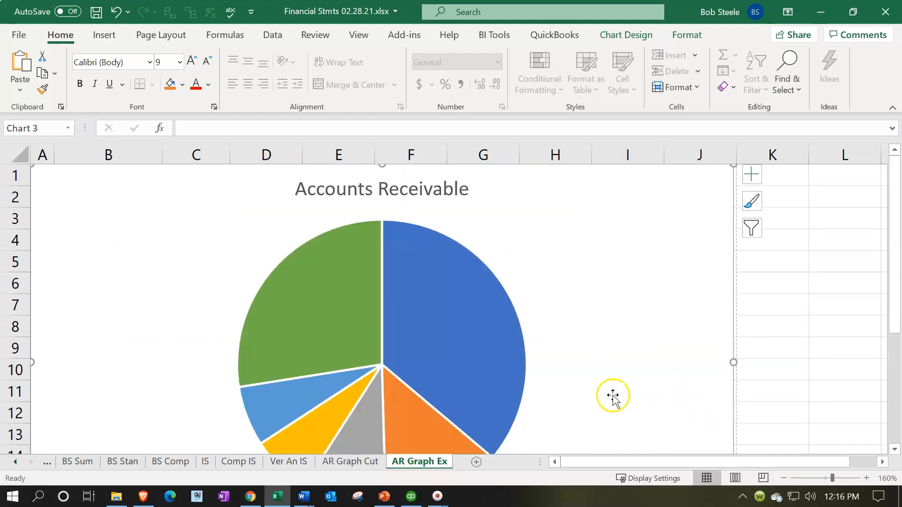
Add the centered page header "Accounts Receivable" in Page Layout view, then return the sheet to Normal view
left_click(737, 478)
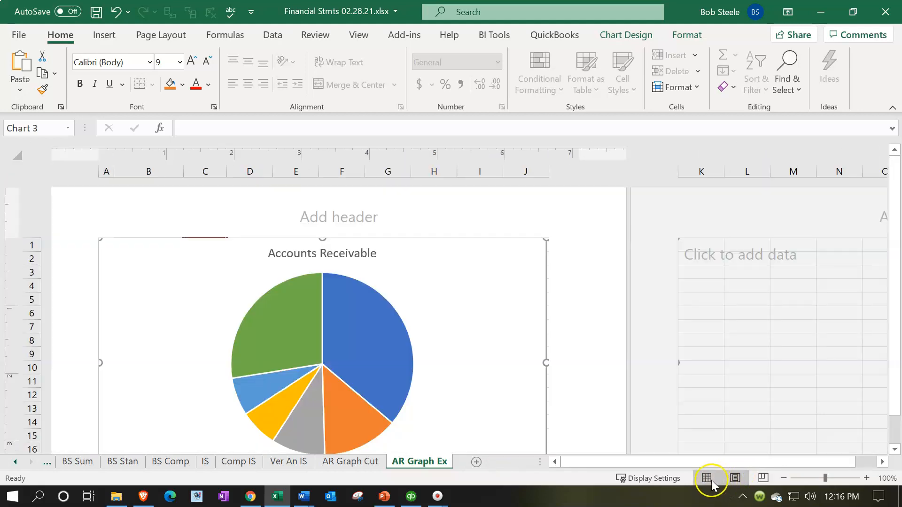
left_click(331, 214)
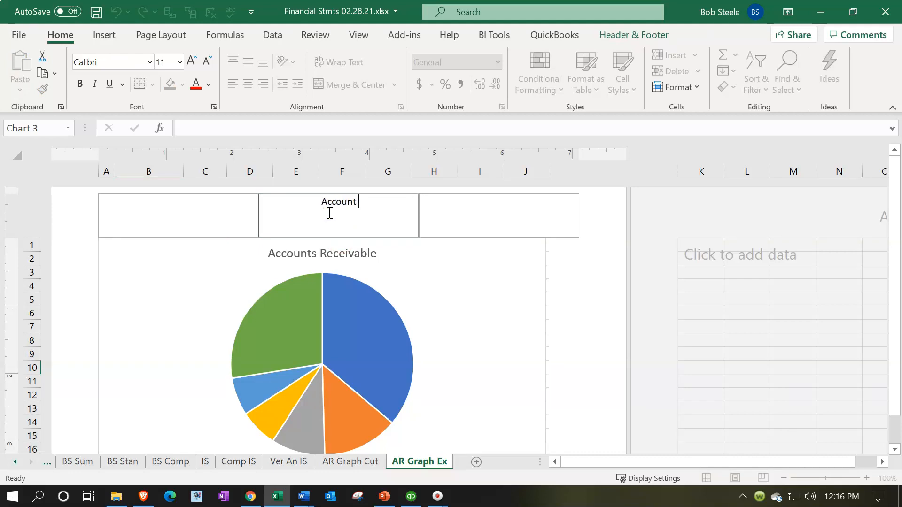
type("Accounts Receivable")
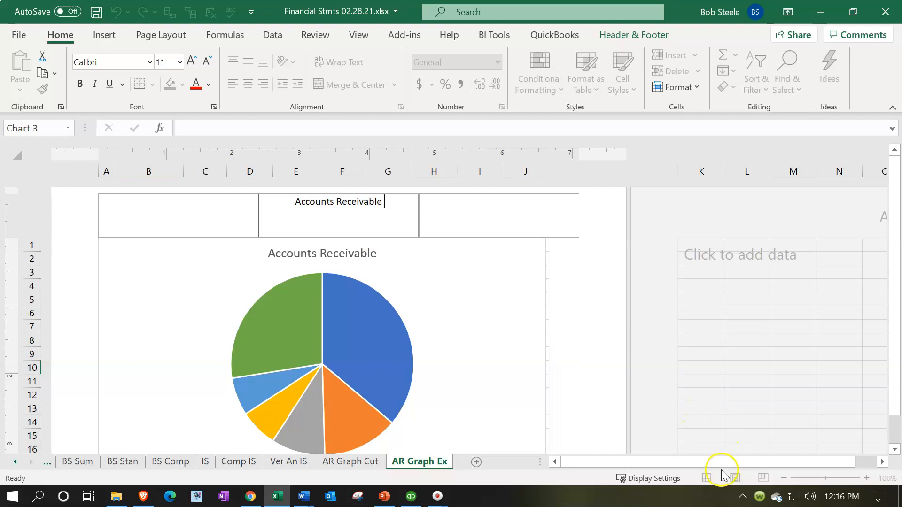
left_click(531, 404)
left_click(705, 478)
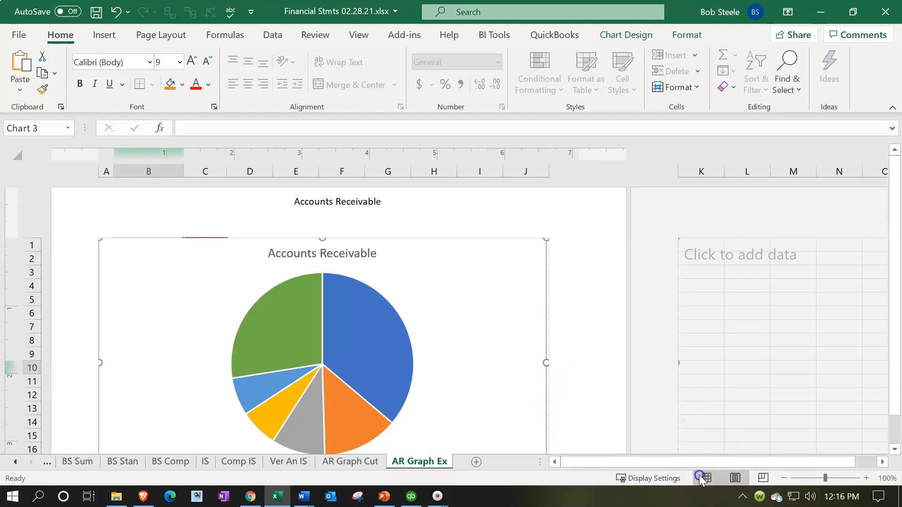
Delete the "Accounts Receivable" title from the pie chart itself
left_click(362, 188)
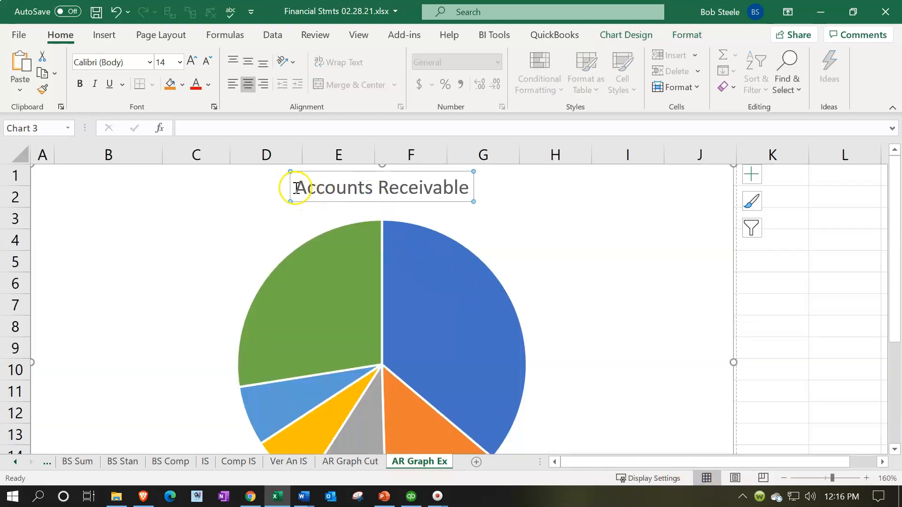
left_click_drag(294, 187, 418, 206)
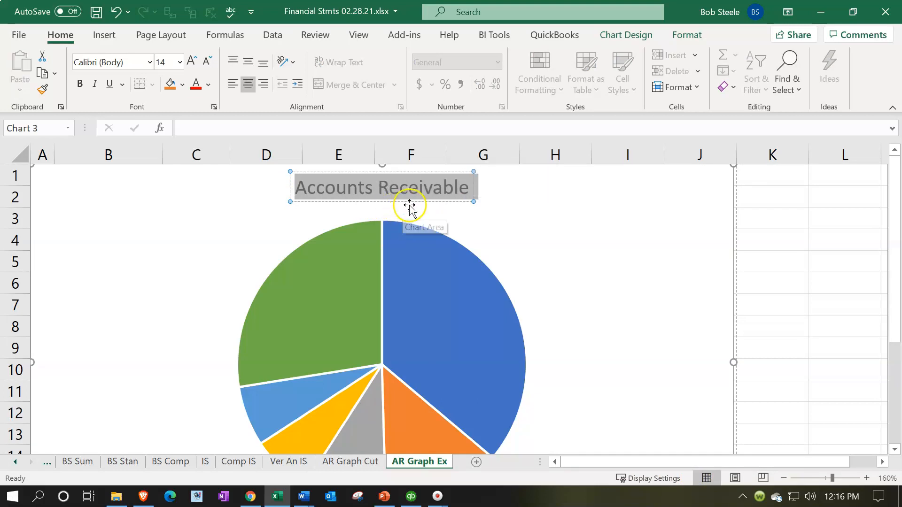
left_click(417, 206)
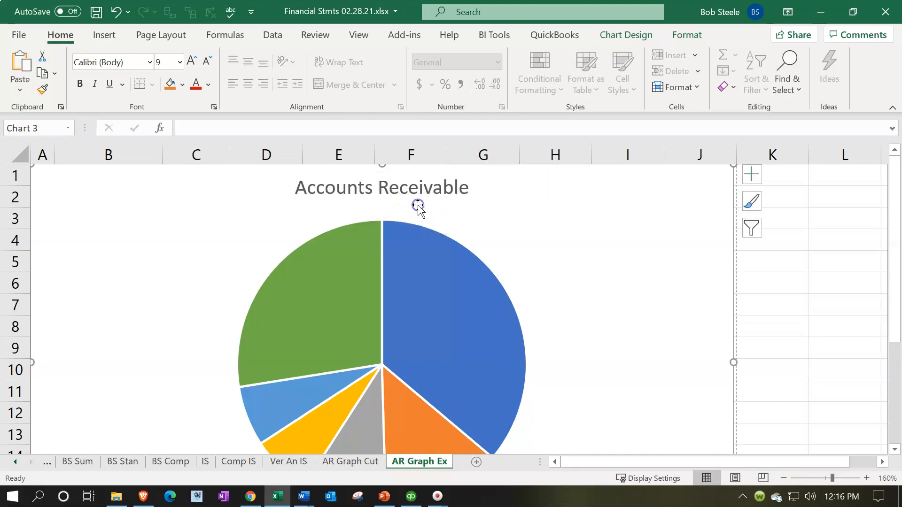
left_click(419, 206)
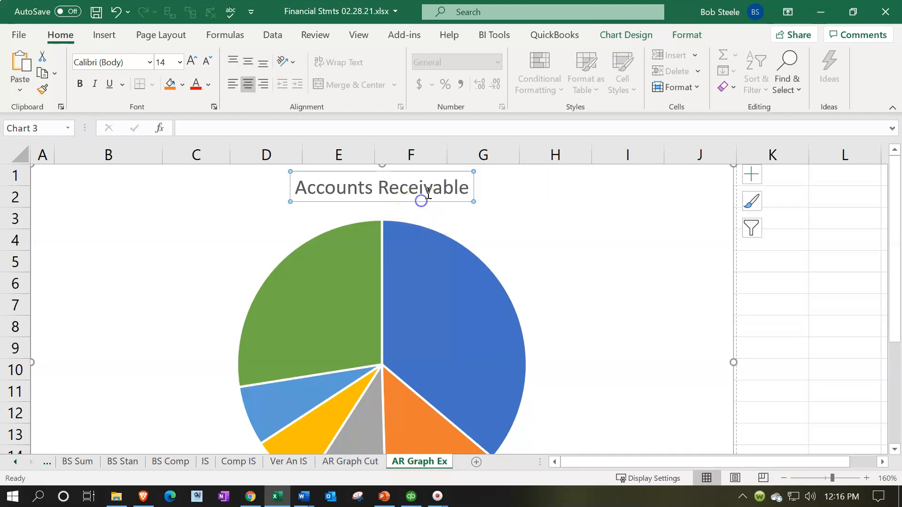
left_click(476, 189)
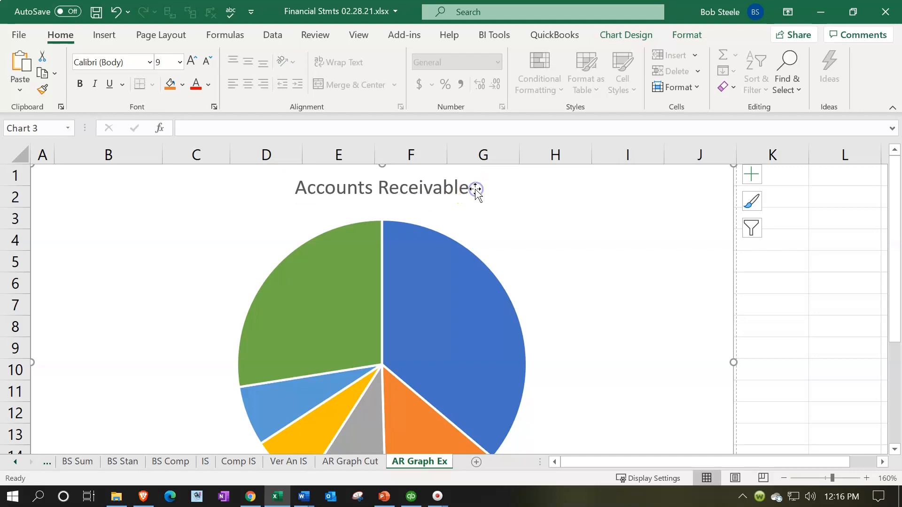
left_click(472, 187)
key("Delete")
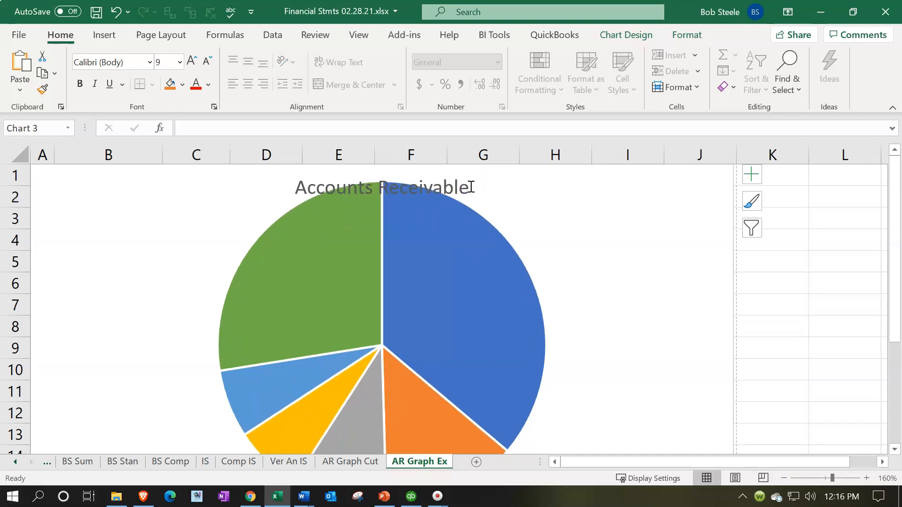
scroll(498, 249, "down", 3)
scroll(505, 256, "up", 3)
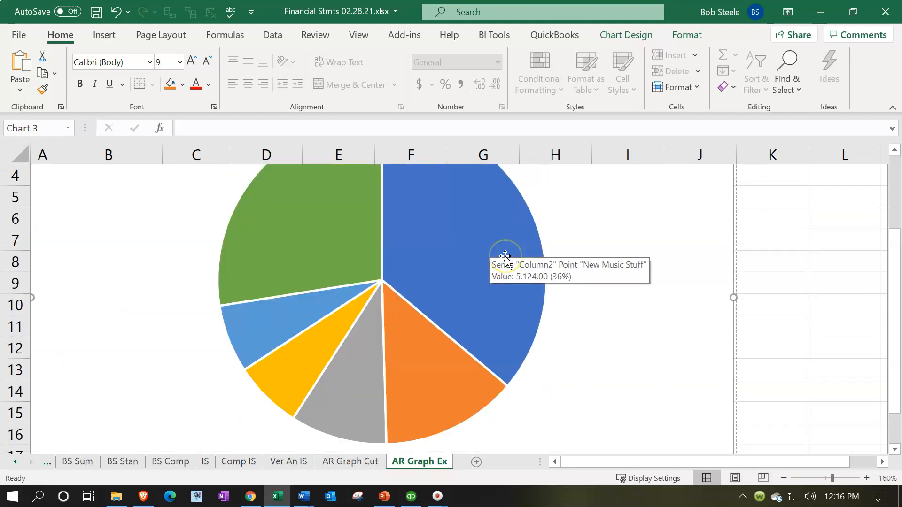
Check the print preview and print range options for the selected pie chart, then leave the print settings
left_click(36, 37)
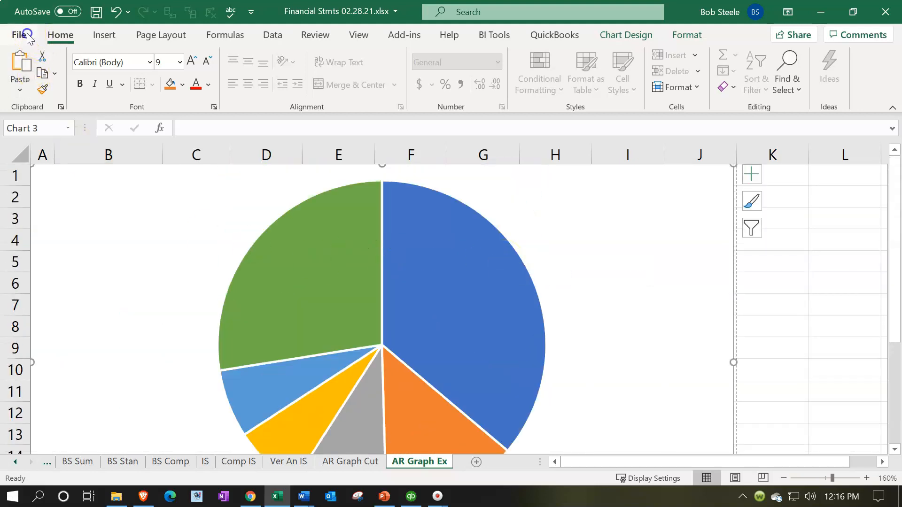
left_click(62, 256)
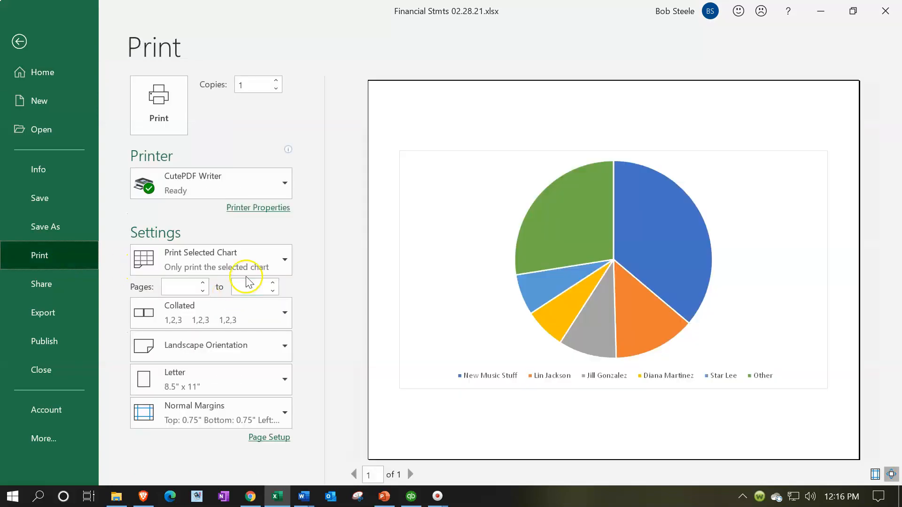
left_click(277, 260)
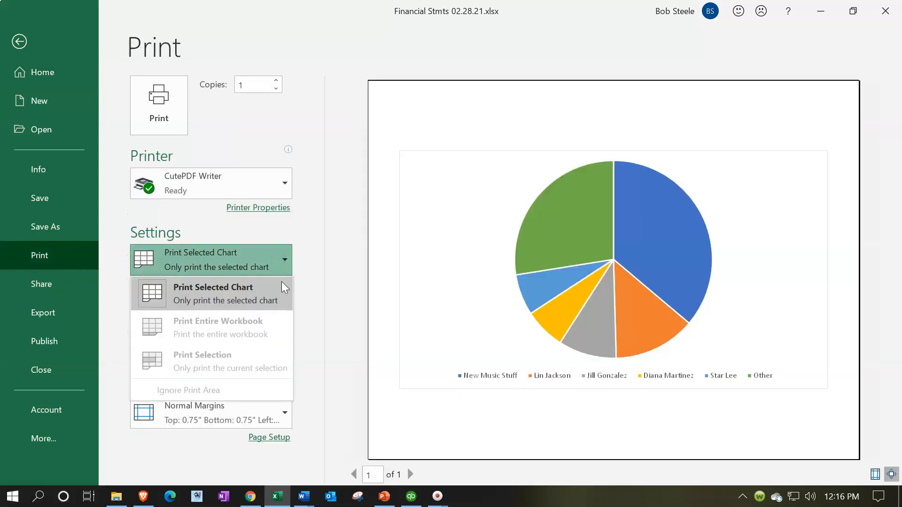
left_click(342, 265)
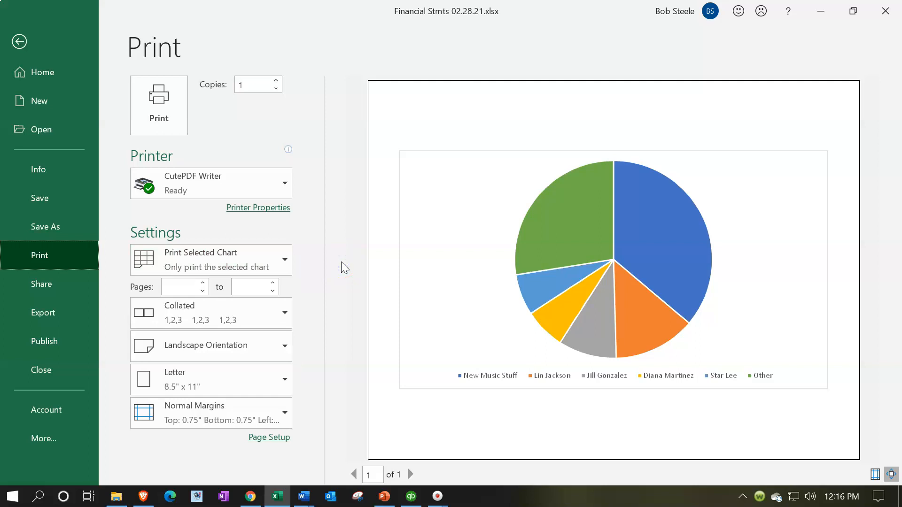
key("Escape")
Open the print settings from the AR Graph Cut sheet and set the print range to Print Entire Workbook
left_click(330, 462)
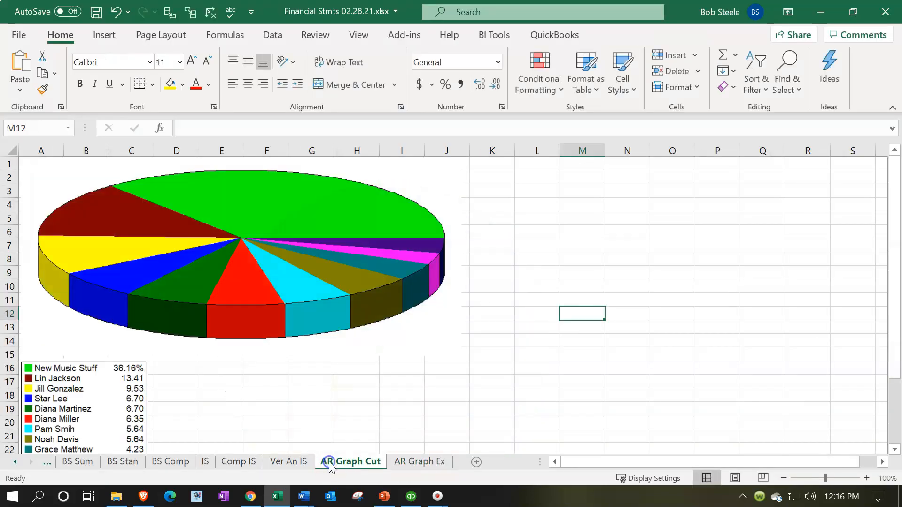
left_click(37, 37)
left_click(61, 252)
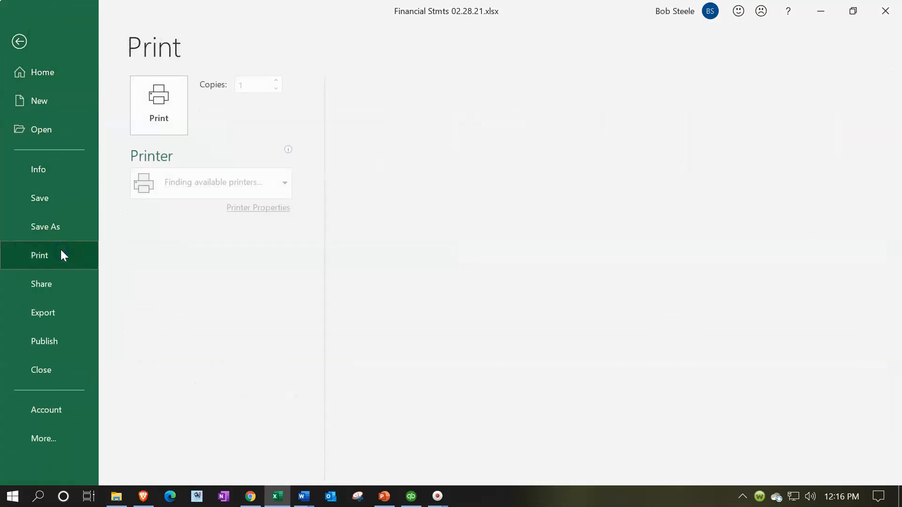
left_click(258, 260)
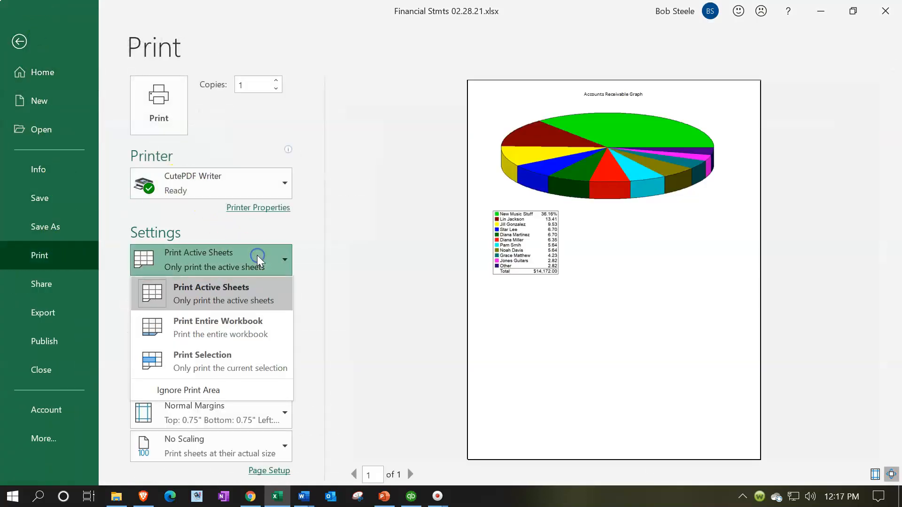
left_click(253, 340)
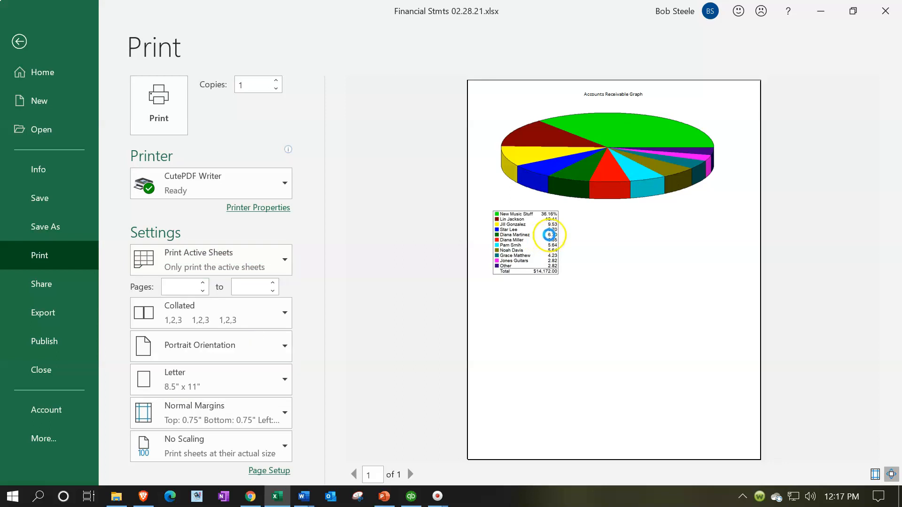
Page through the entire workbook's print preview and compare the two accounts receivable graph pages at its end
scroll(553, 240, "down", 1)
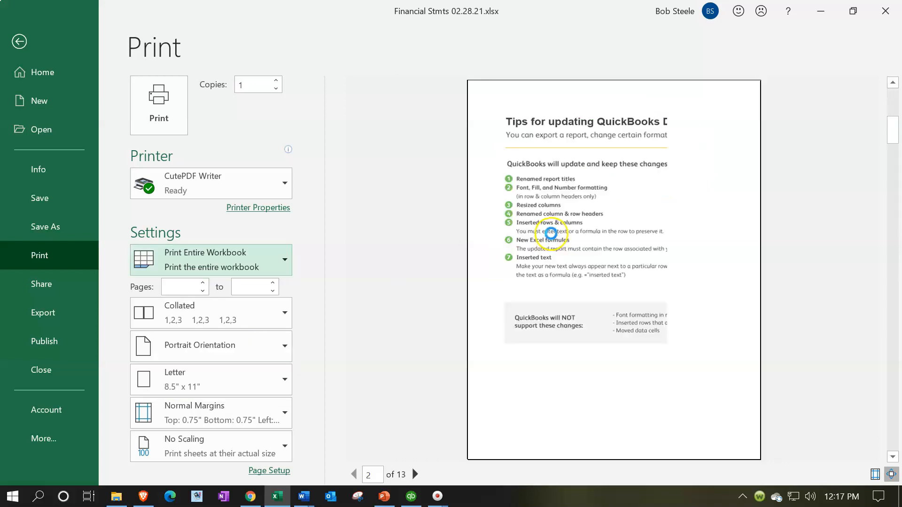
scroll(554, 240, "down", 3)
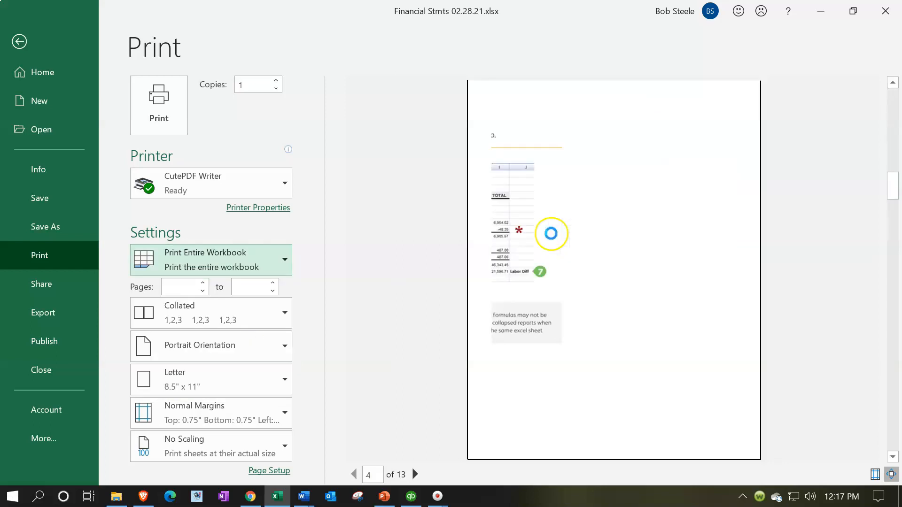
scroll(551, 233, "down", 2)
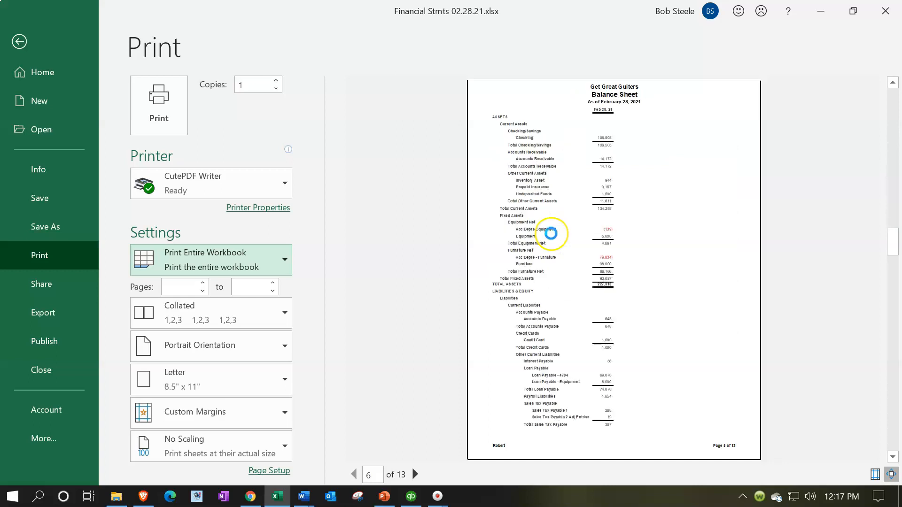
scroll(552, 235, "down", 1)
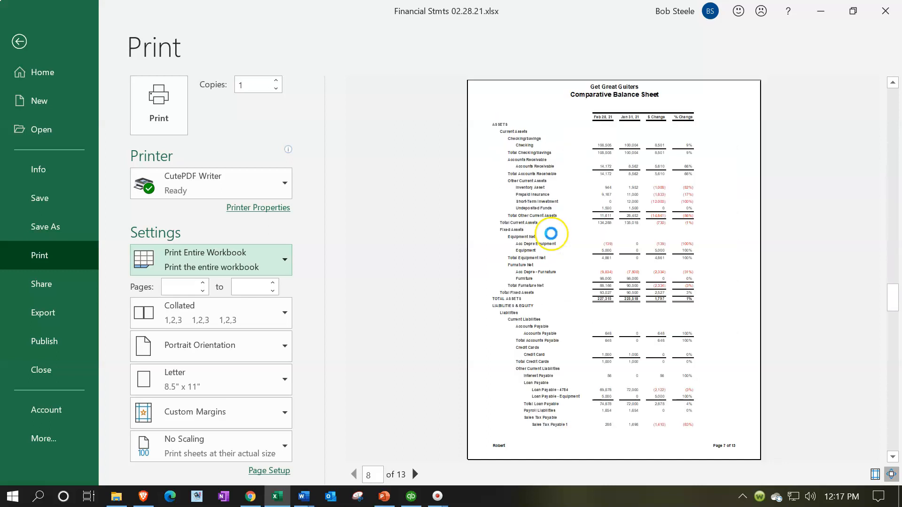
scroll(553, 237, "down", 2)
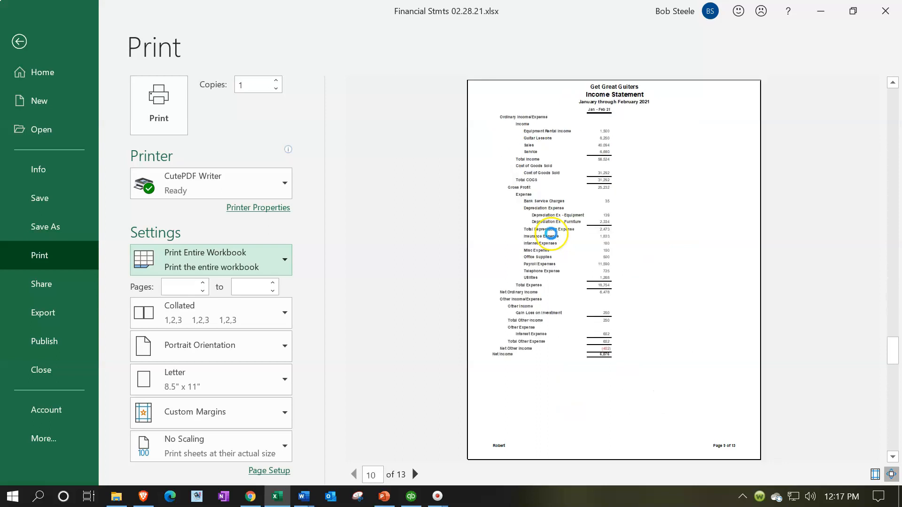
scroll(551, 233, "down", 1)
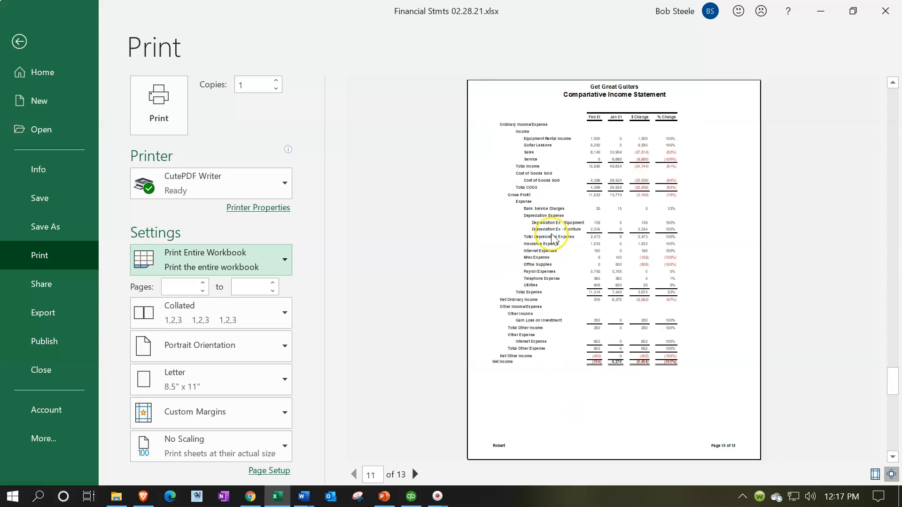
scroll(551, 235, "down", 1)
scroll(551, 233, "down", 1)
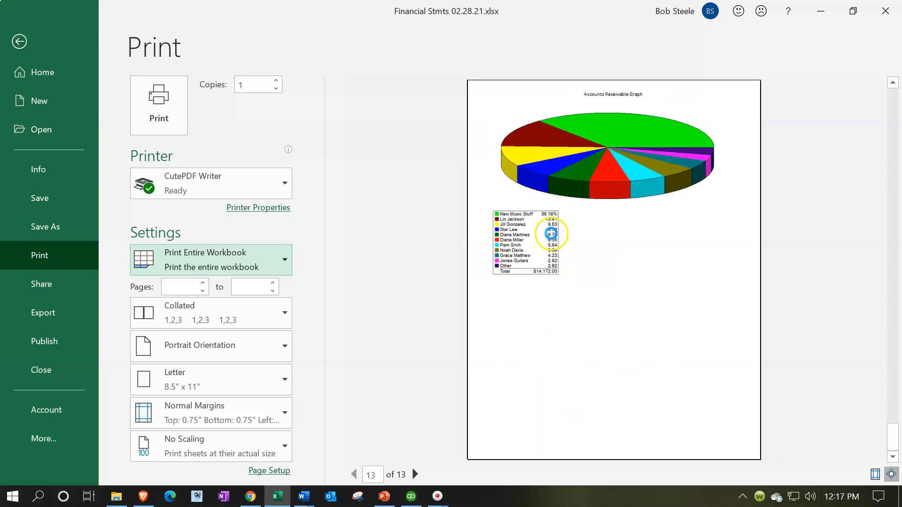
scroll(554, 240, "down", 1)
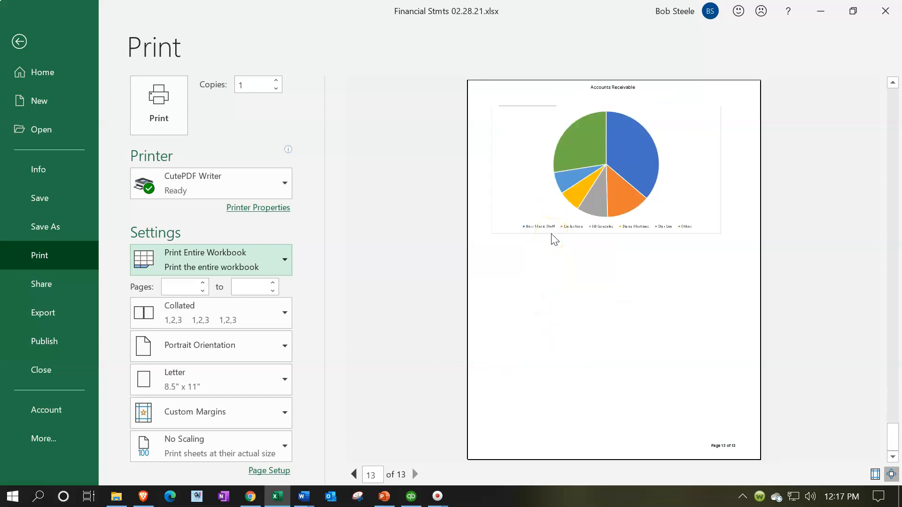
scroll(553, 237, "up", 1)
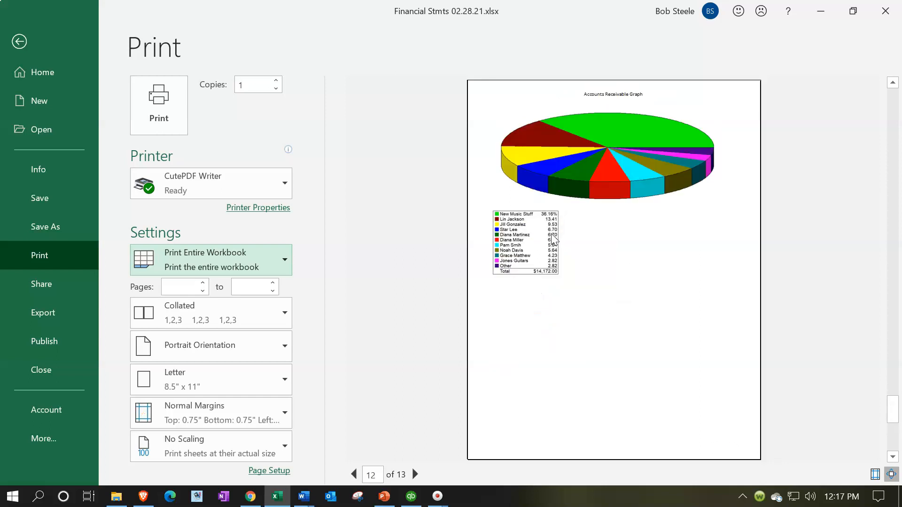
scroll(554, 239, "down", 1)
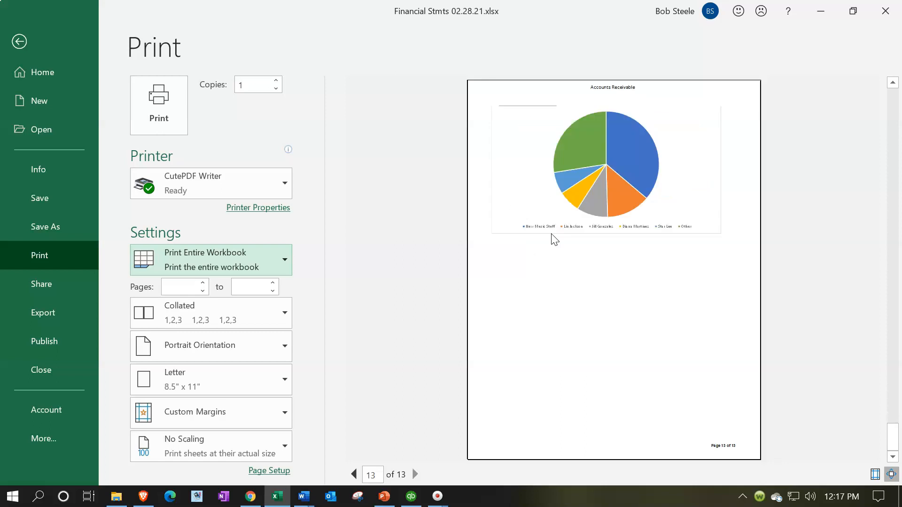
Leave the print settings and narrow the pie chart on AR Graph Ex to uncover the source table in columns B and C
left_click(17, 45)
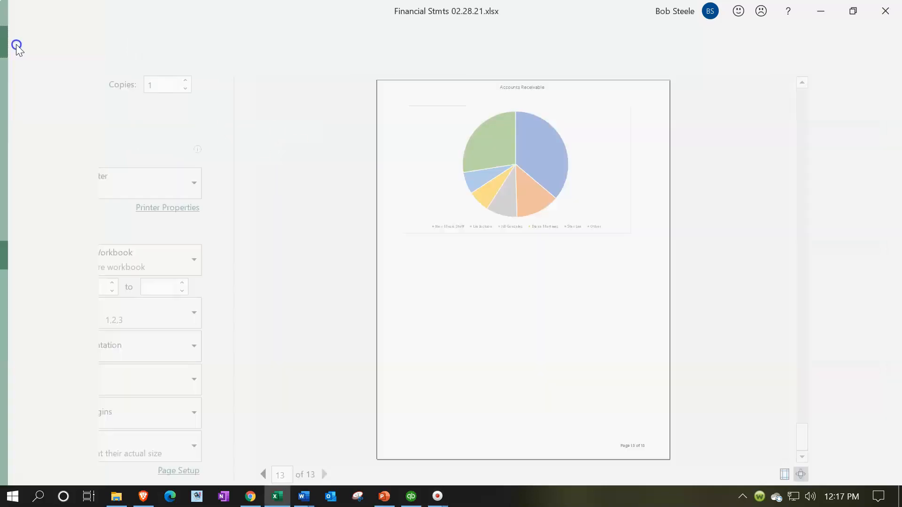
left_click(410, 462)
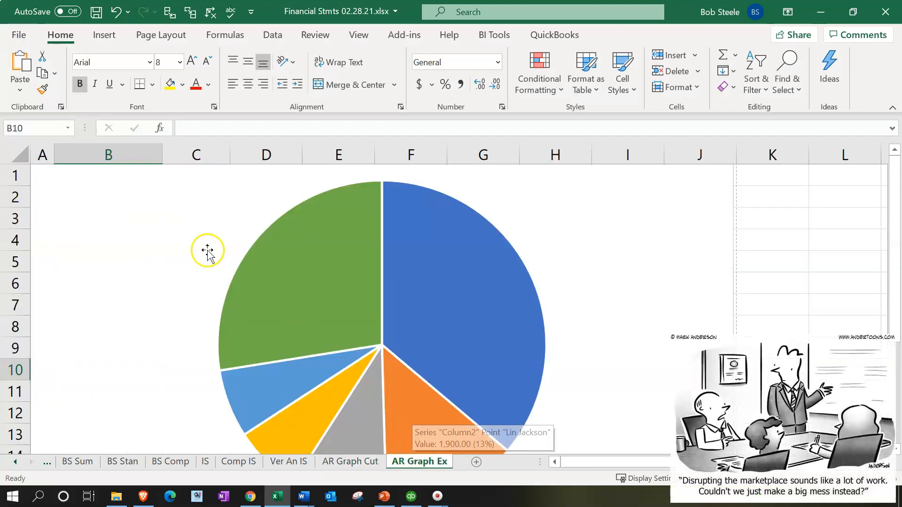
left_click(126, 225)
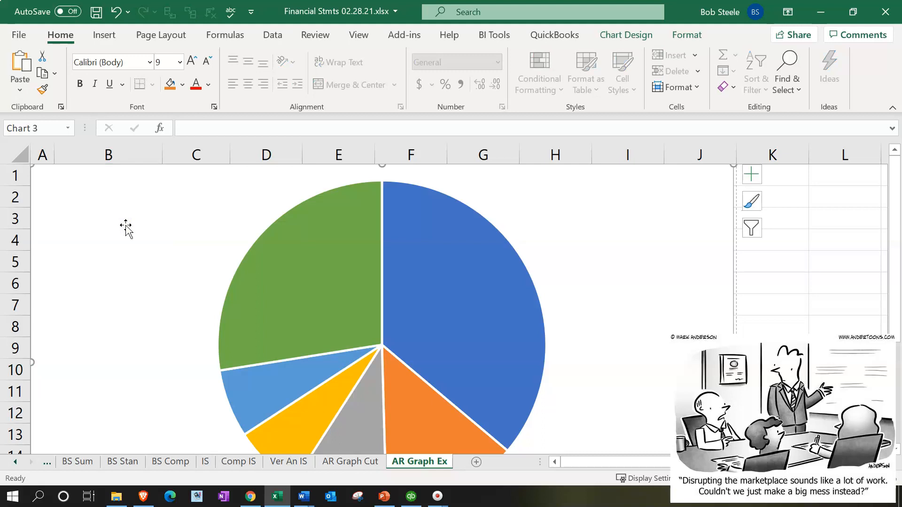
left_click_drag(32, 362, 239, 379)
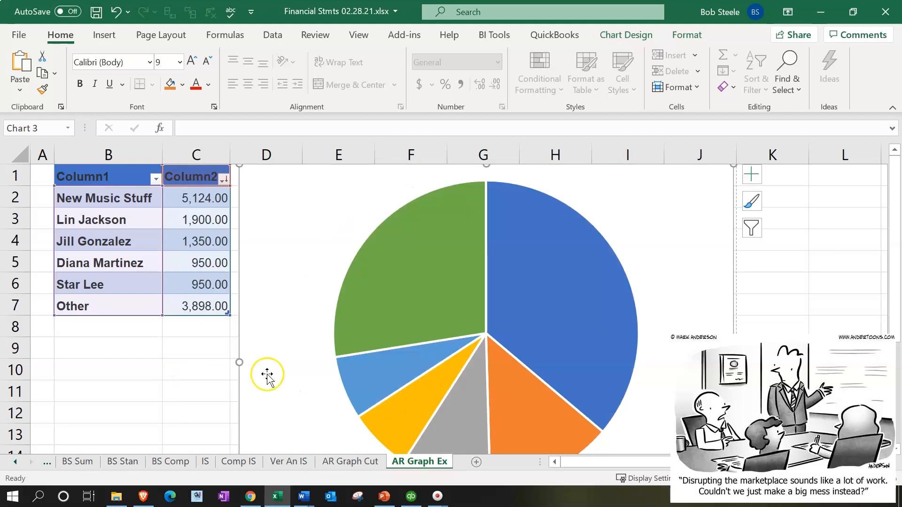
Copy the pie chart and paste it as a picture at cell A1 of a new worksheet
right_click(286, 223)
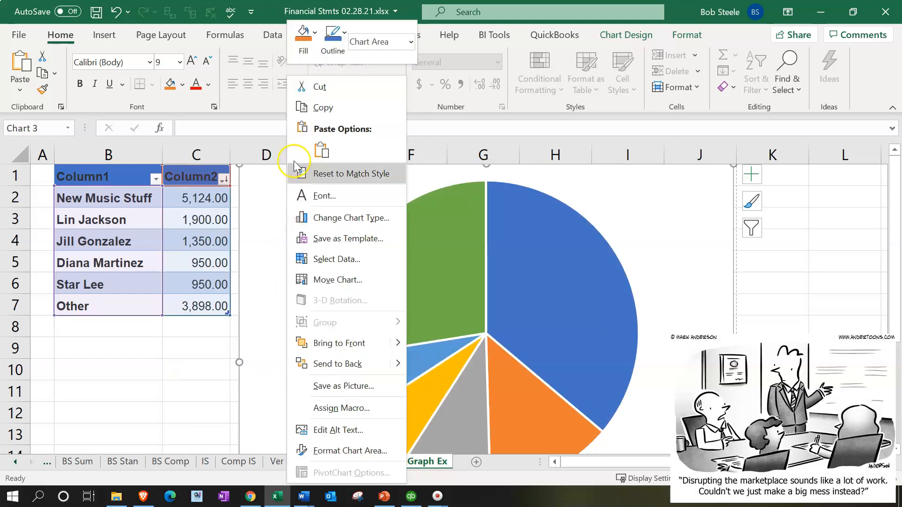
left_click(323, 107)
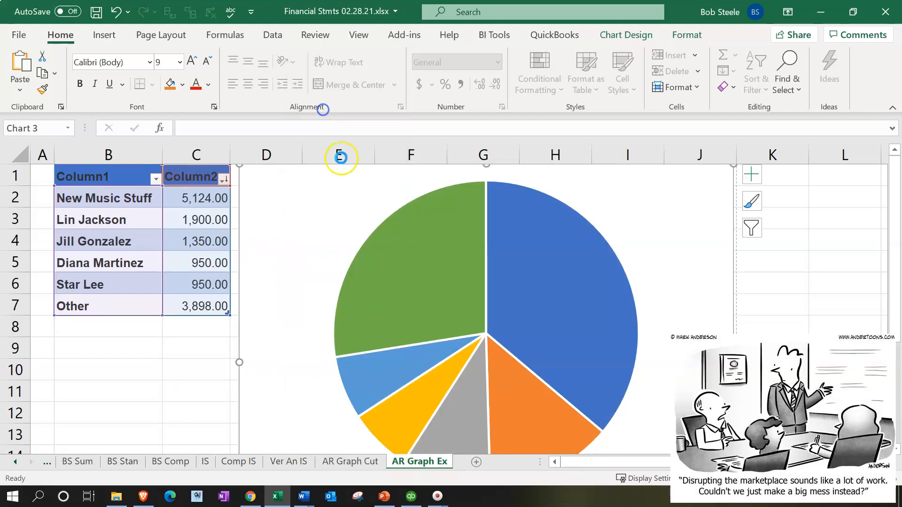
left_click(476, 462)
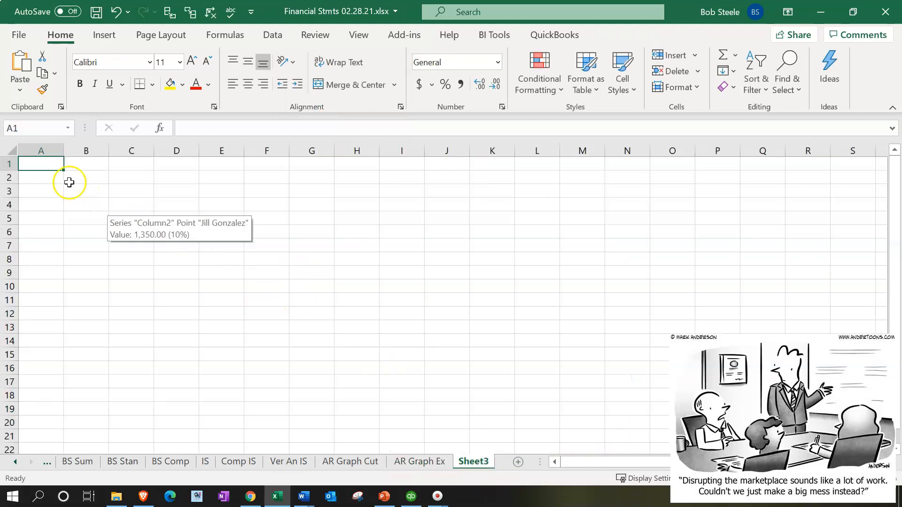
right_click(50, 164)
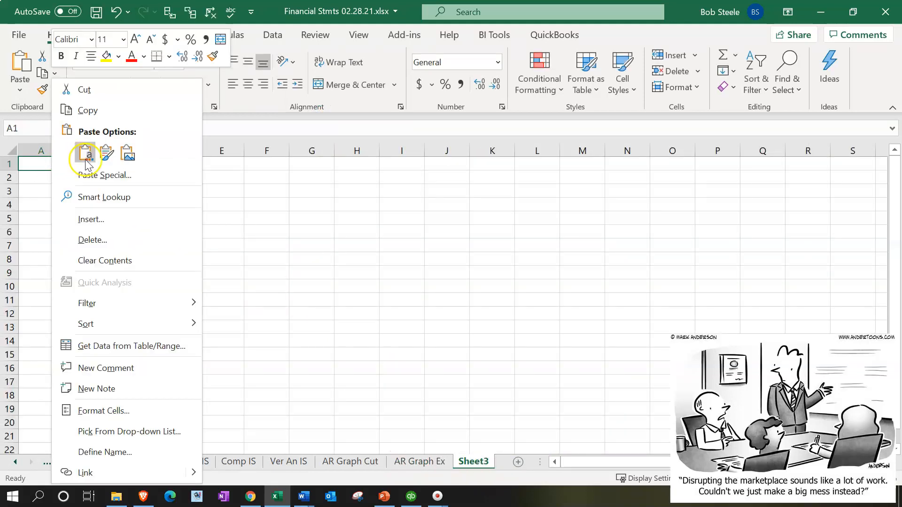
left_click(128, 153)
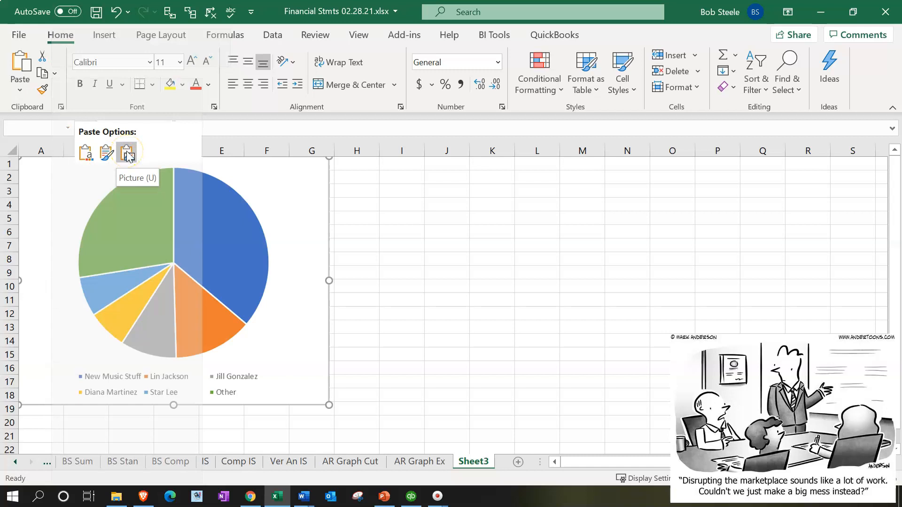
left_click(127, 153)
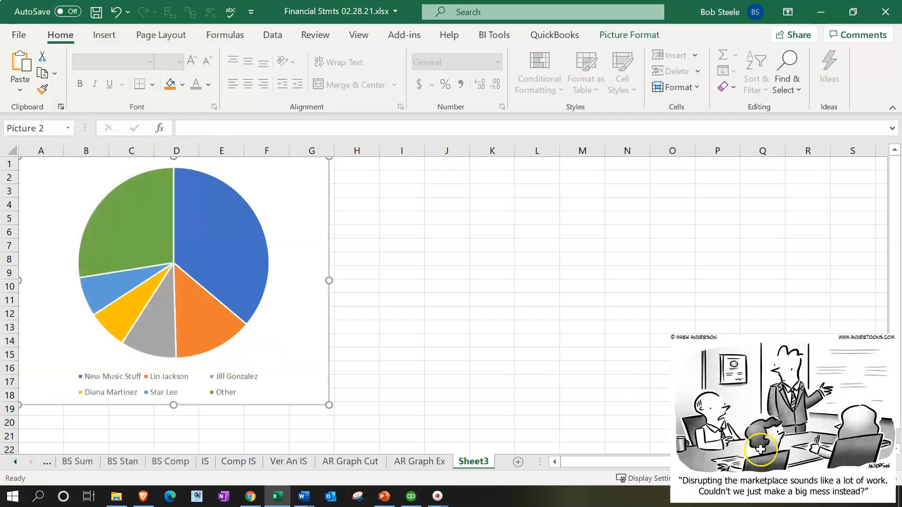
Display the page breaks on the new sheet and enlarge the chart picture to nearly the full page width, through column J
left_click(734, 475)
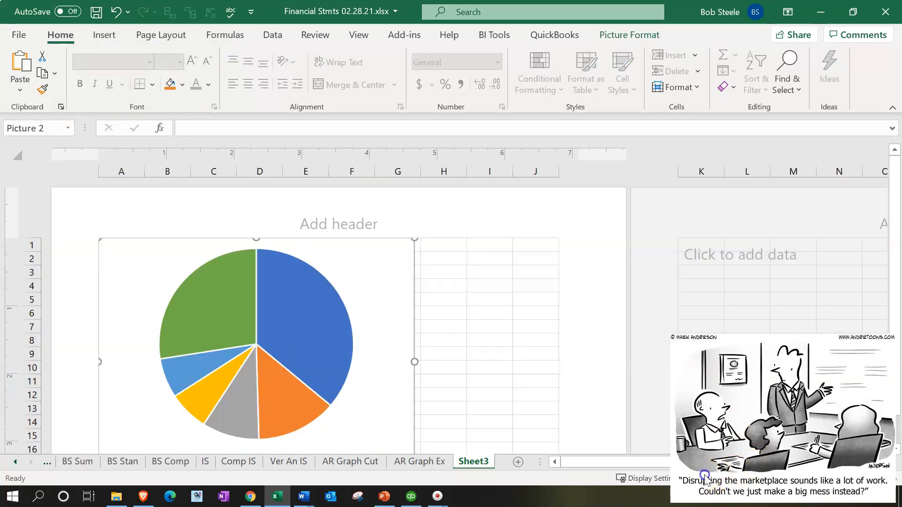
left_click(705, 476)
scroll(423, 354, "down", 1)
left_click_drag(328, 365, 453, 420)
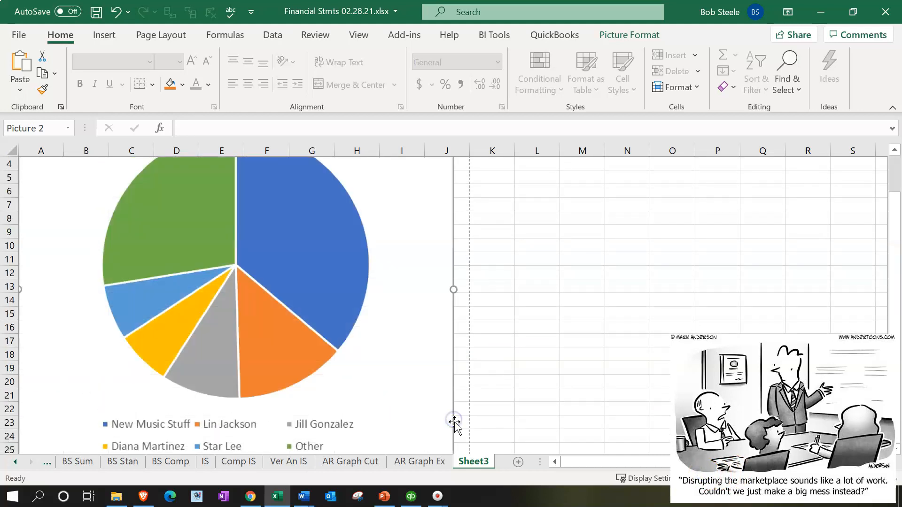
Hide the AR Graph Ex worksheet
left_click(423, 461)
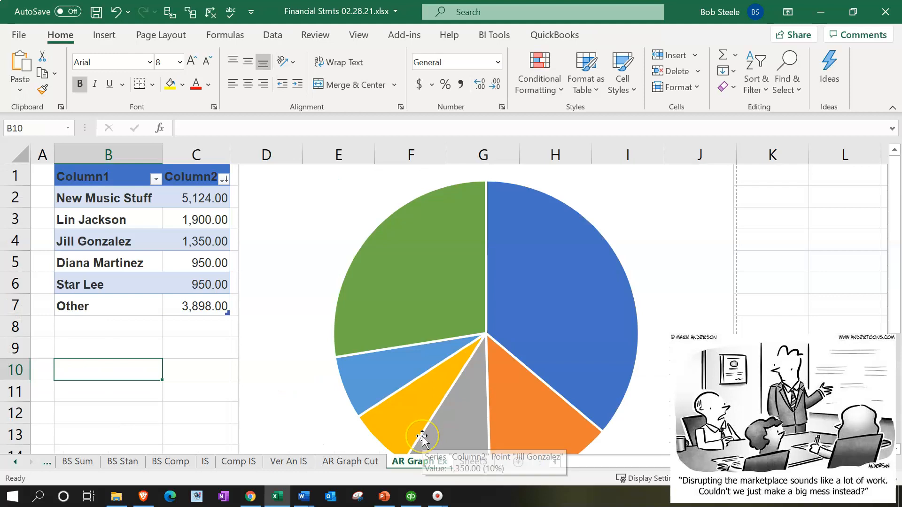
right_click(415, 462)
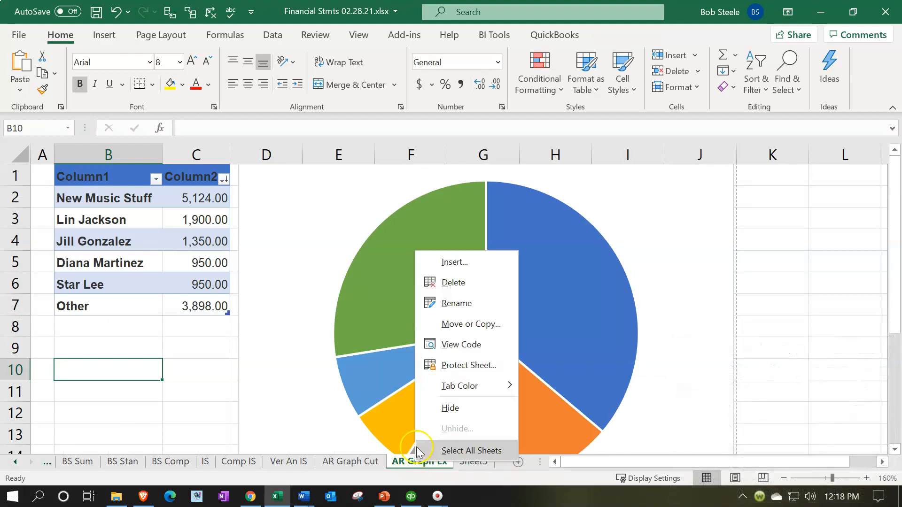
left_click(433, 413)
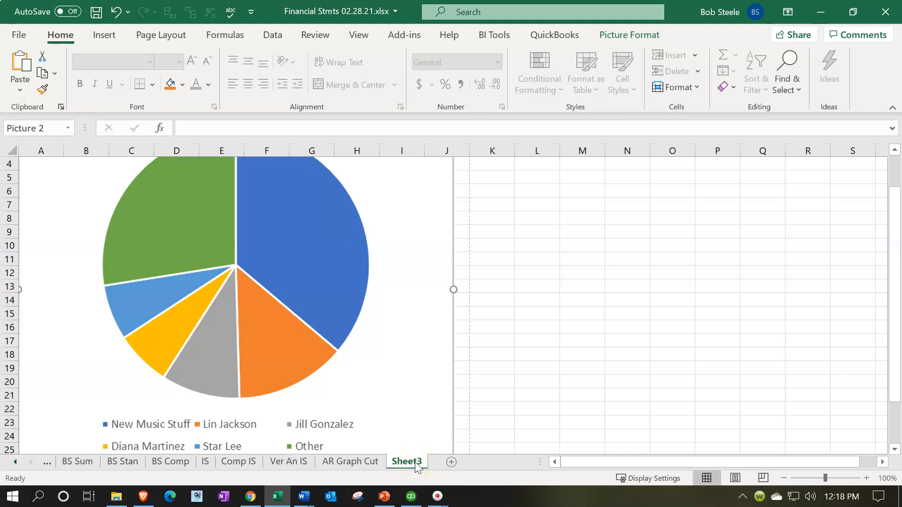
Unhide the AR Graph Ex worksheet
left_click(374, 463)
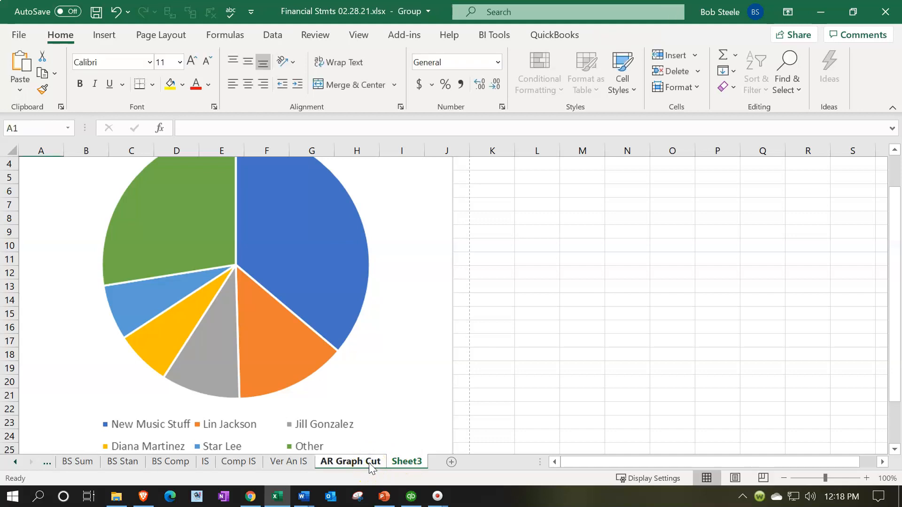
right_click(370, 464)
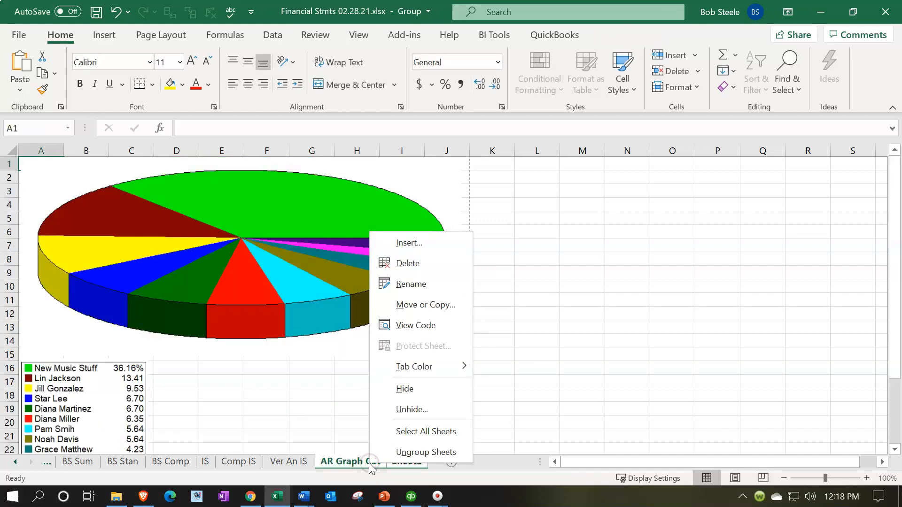
left_click(401, 410)
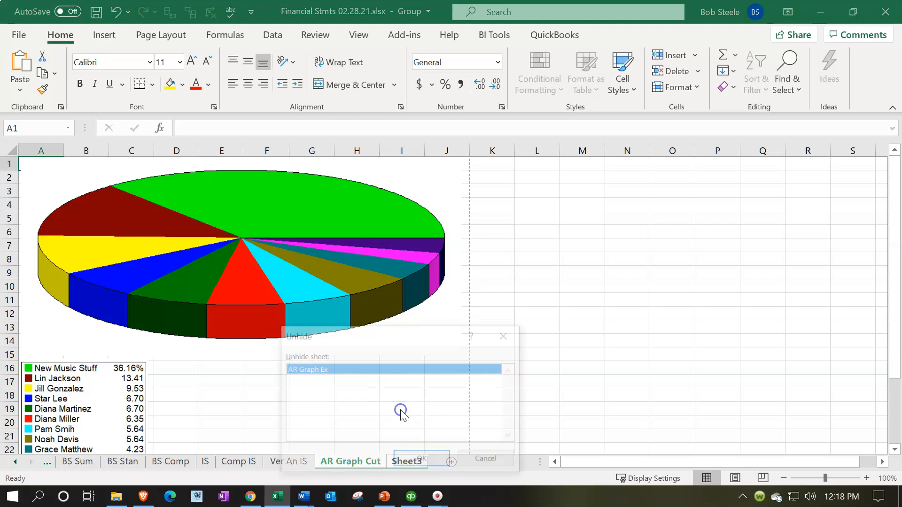
left_click(409, 458)
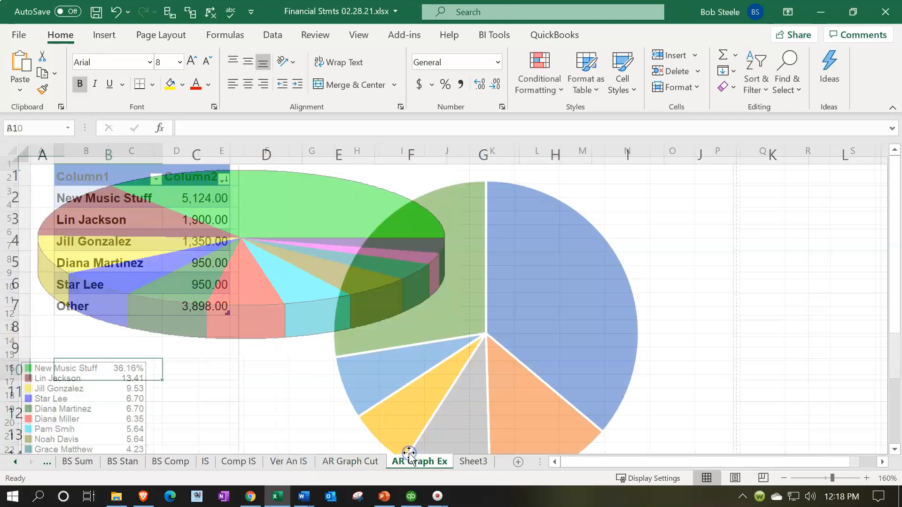
Rename the AR Graph Ex worksheet containing the source table as AR Graph Data
left_click(224, 390)
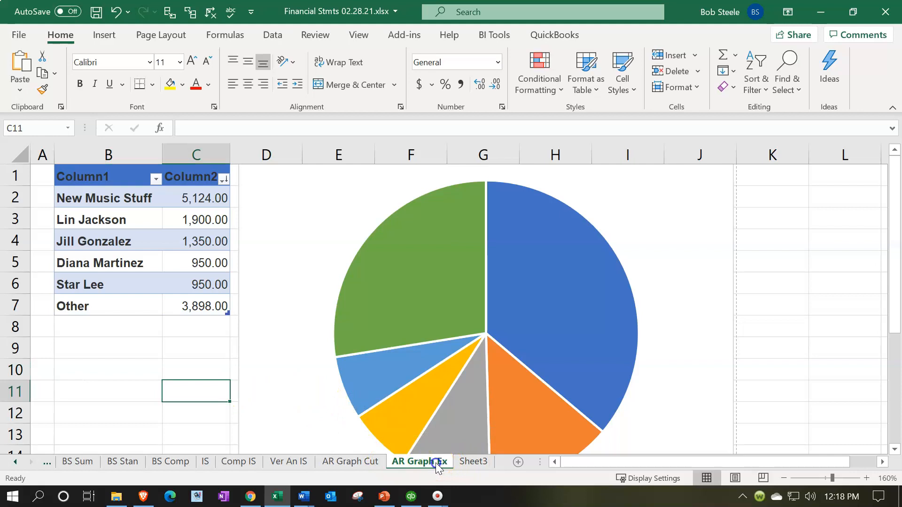
double_click(435, 463)
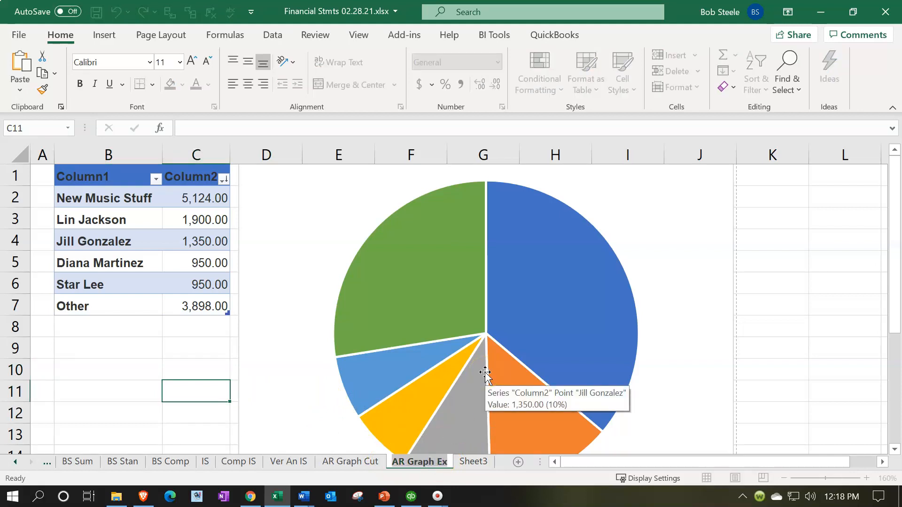
key("Right")
key("BackSpace")
key("BackSpace")
type("Da")
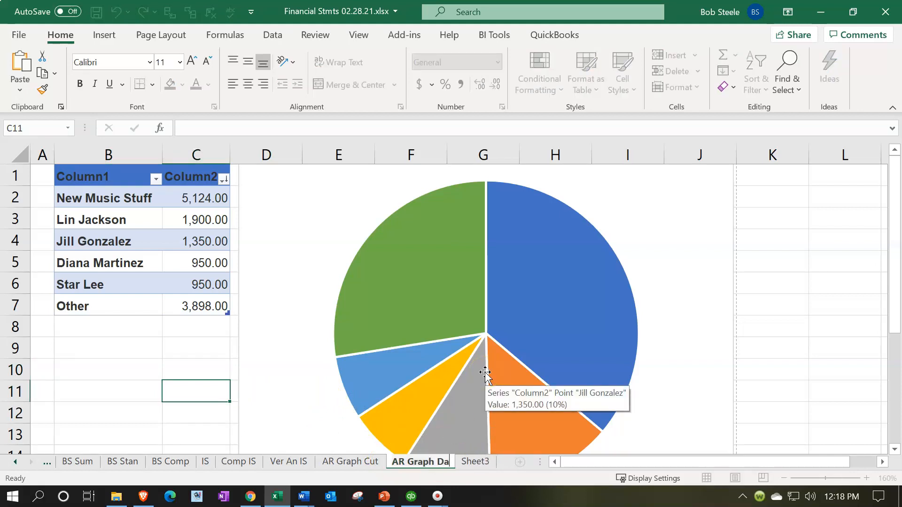
type("ta")
left_click(171, 351)
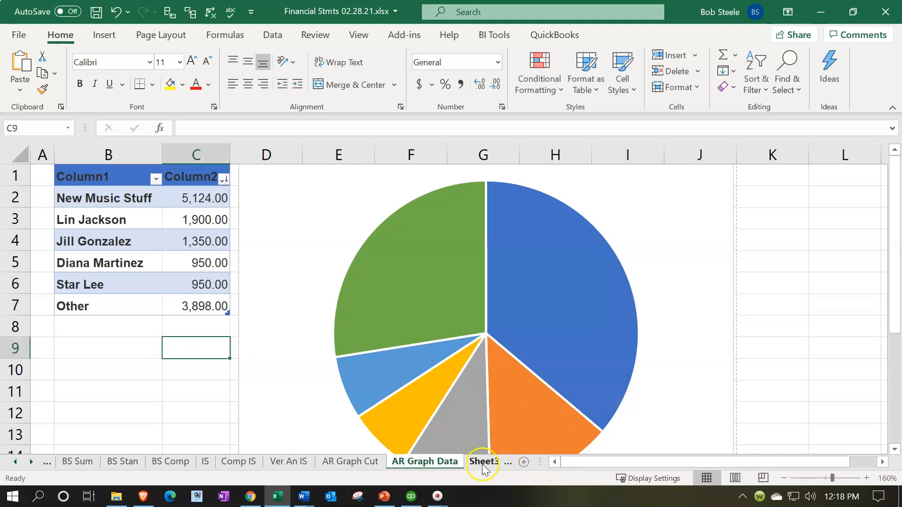
left_click(482, 463)
left_click(478, 463)
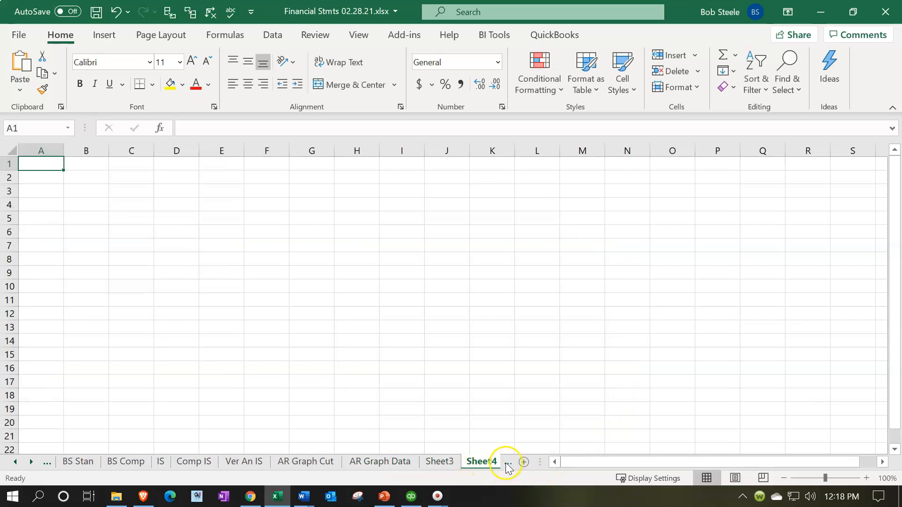
right_click(486, 462)
right_click(416, 459)
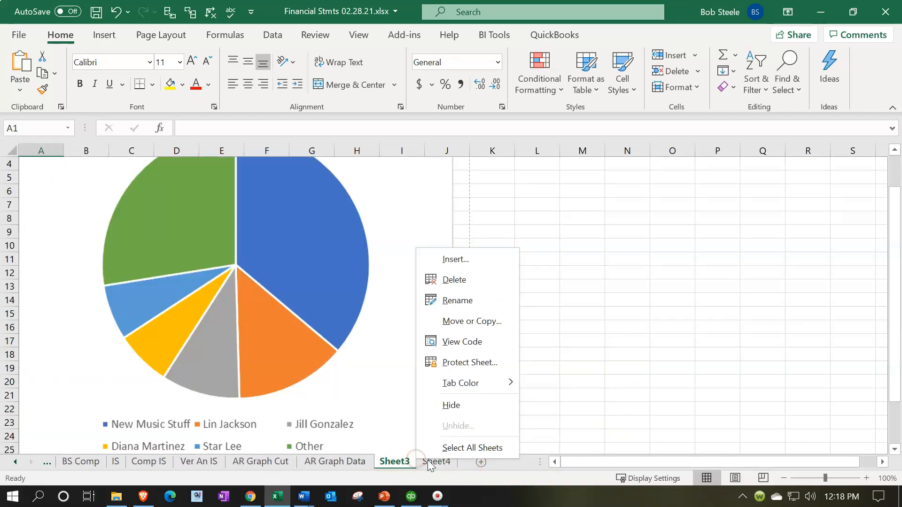
left_click(430, 463)
left_click(431, 463)
right_click(433, 462)
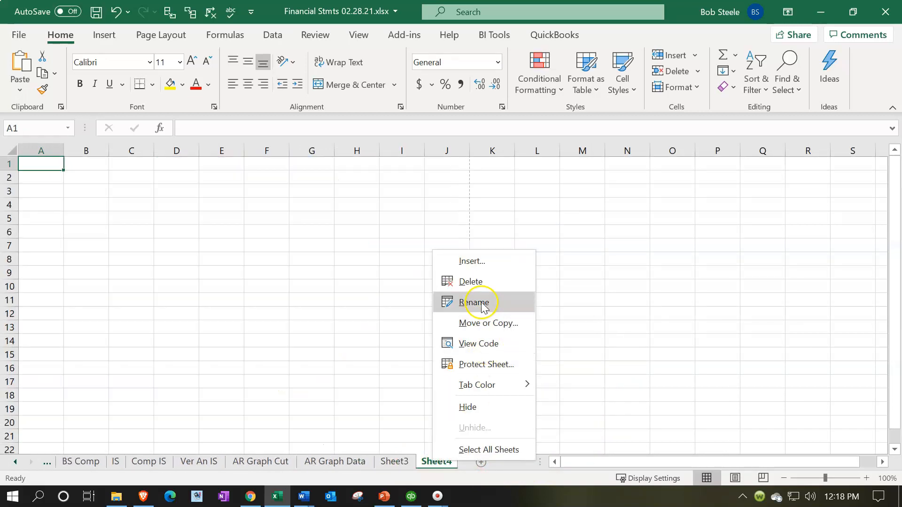
left_click(471, 282)
Rename Sheet3, which holds the pasted chart picture, as AR Graph Ex
left_click(428, 291)
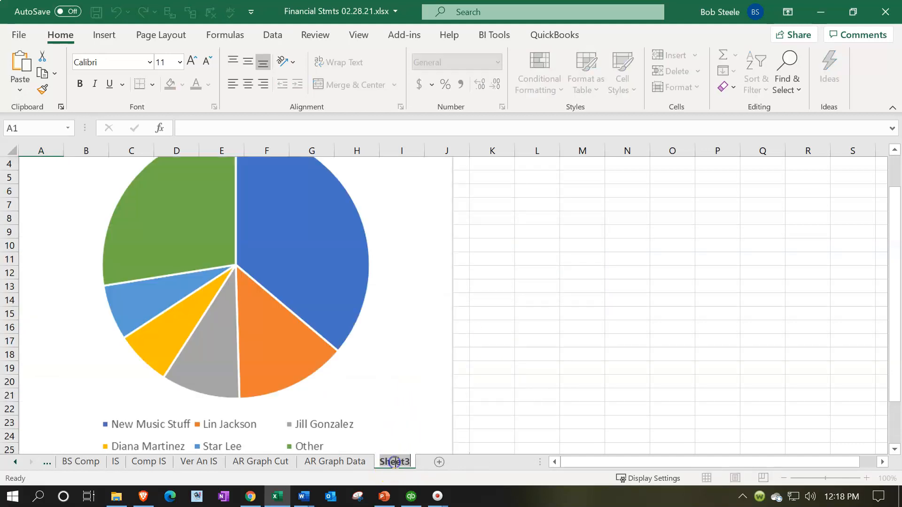
type("AR Graph Ex")
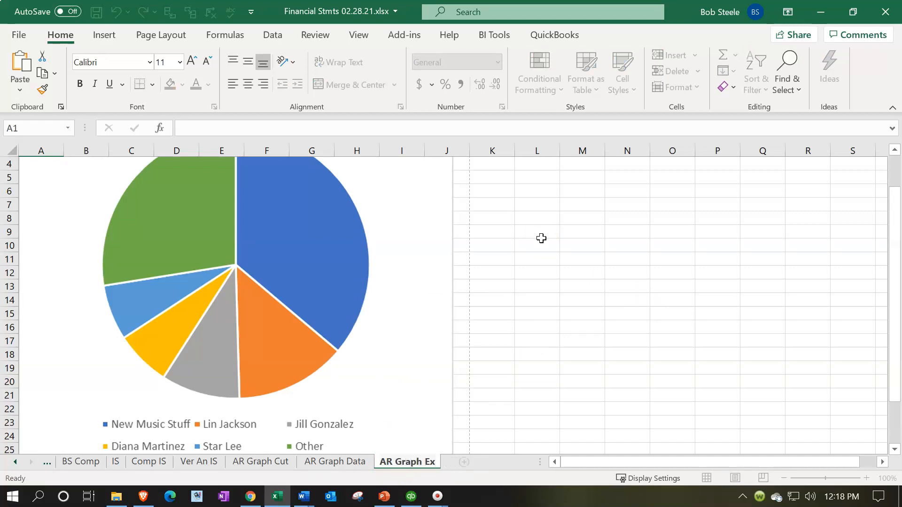
left_click(542, 238)
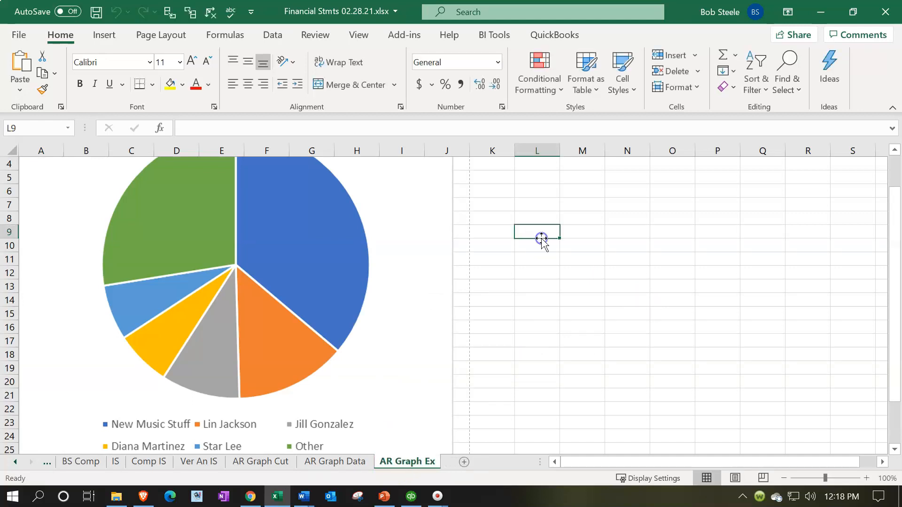
On the AR Graph Data sheet, insert a 2-D clustered column chart from the customer balances in B2:C7
left_click(338, 461)
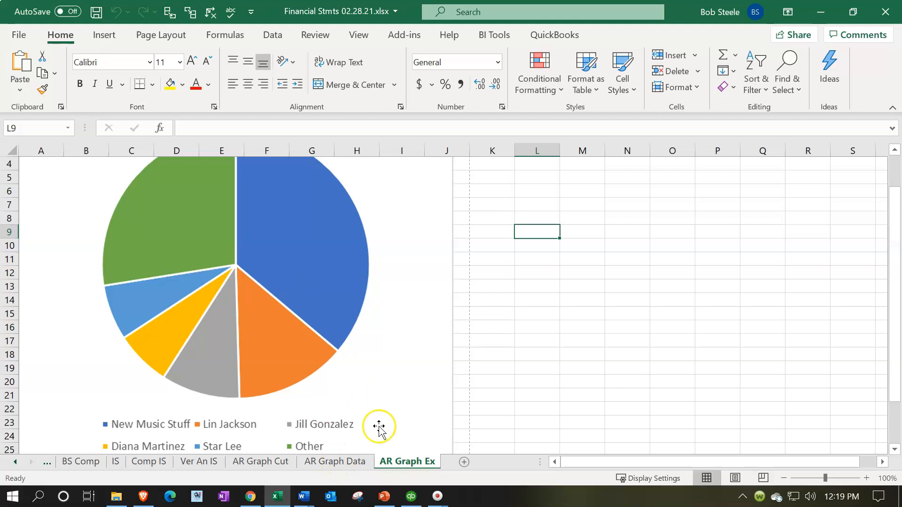
left_click(341, 461)
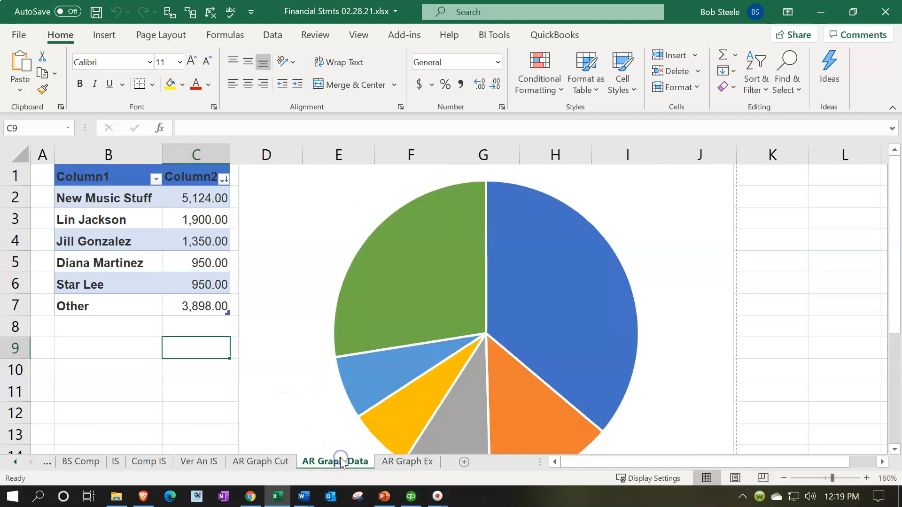
mouse_move(339, 377)
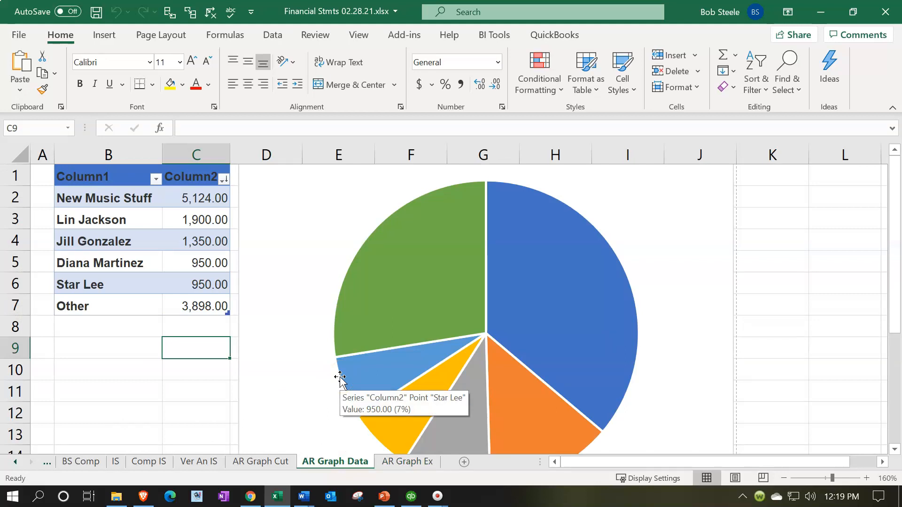
left_click(174, 385)
left_click(170, 368)
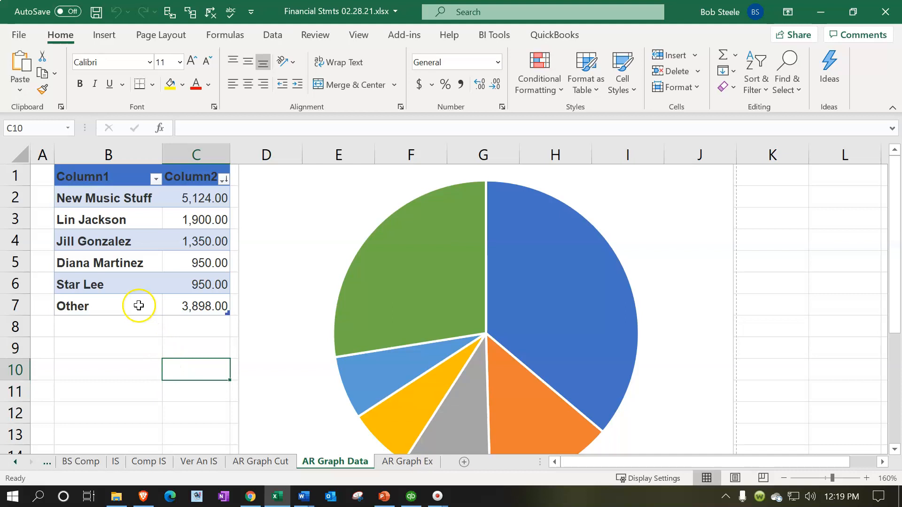
left_click_drag(92, 200, 177, 297)
left_click(107, 34)
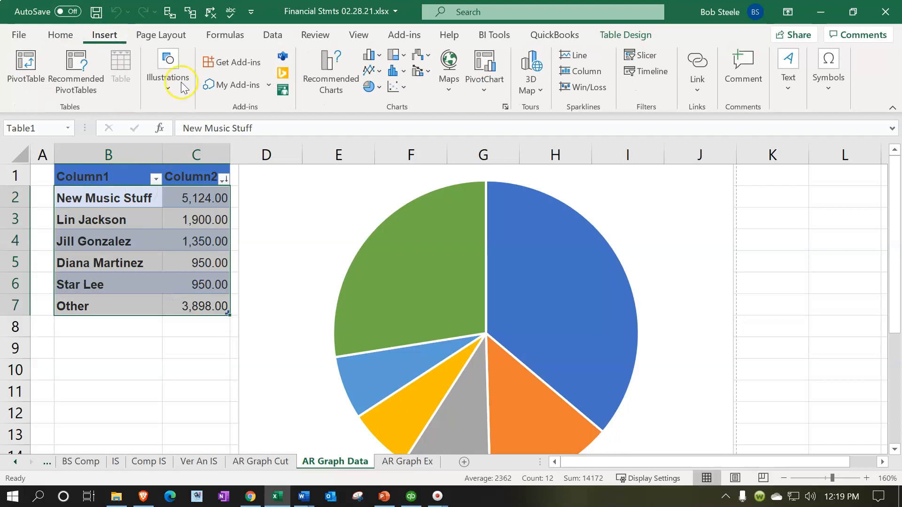
left_click(374, 56)
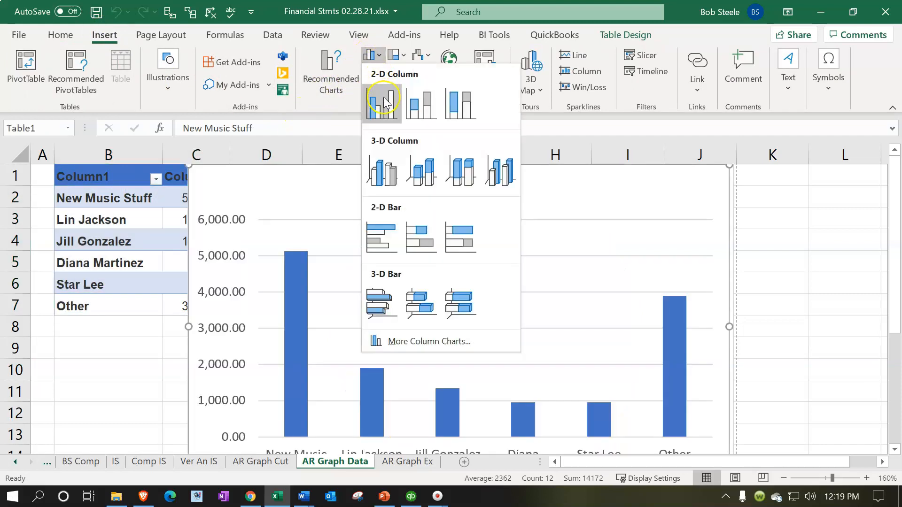
left_click(383, 101)
Move the column chart below the pie chart, with its top edge in row 20 and spanning about columns B to H
scroll(516, 192, "down", 4)
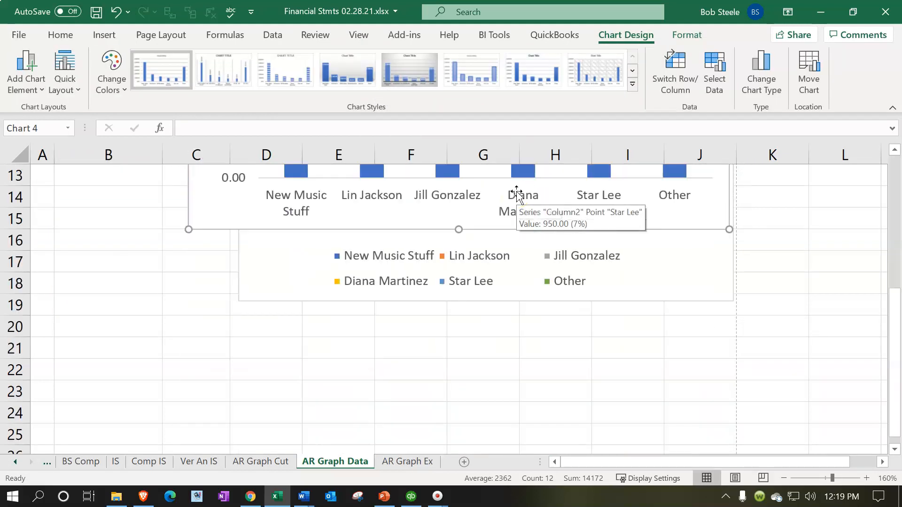
left_click_drag(418, 228, 431, 439)
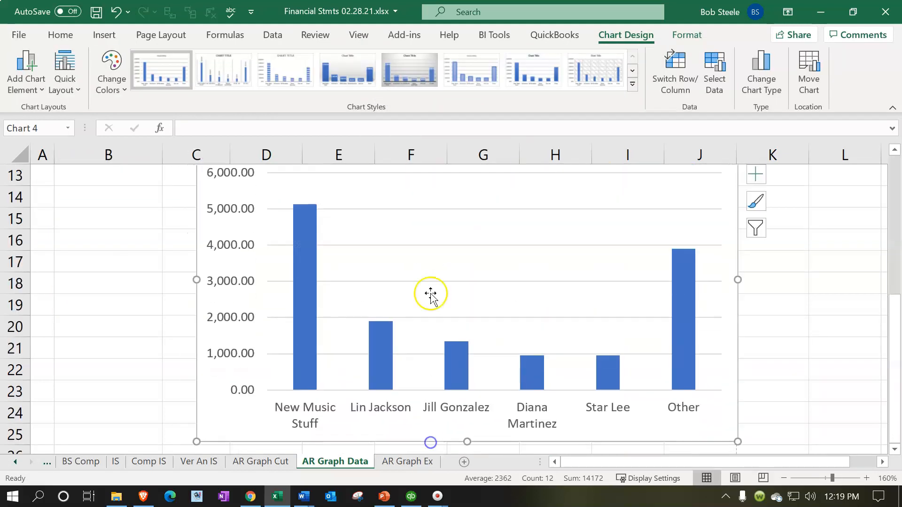
scroll(429, 284, "down", 3)
left_click_drag(409, 245, 377, 389)
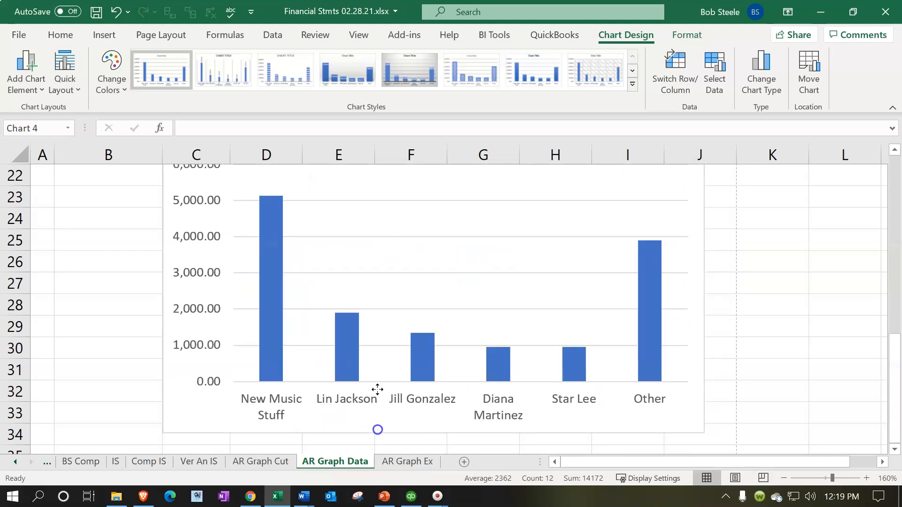
scroll(382, 312, "down", 3)
left_click_drag(373, 239, 252, 449)
scroll(299, 381, "down", 2)
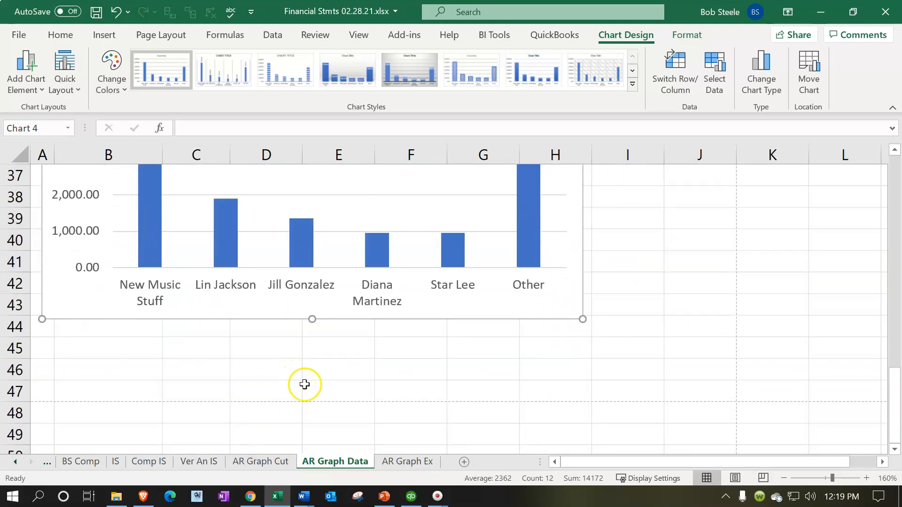
scroll(302, 383, "up", 6)
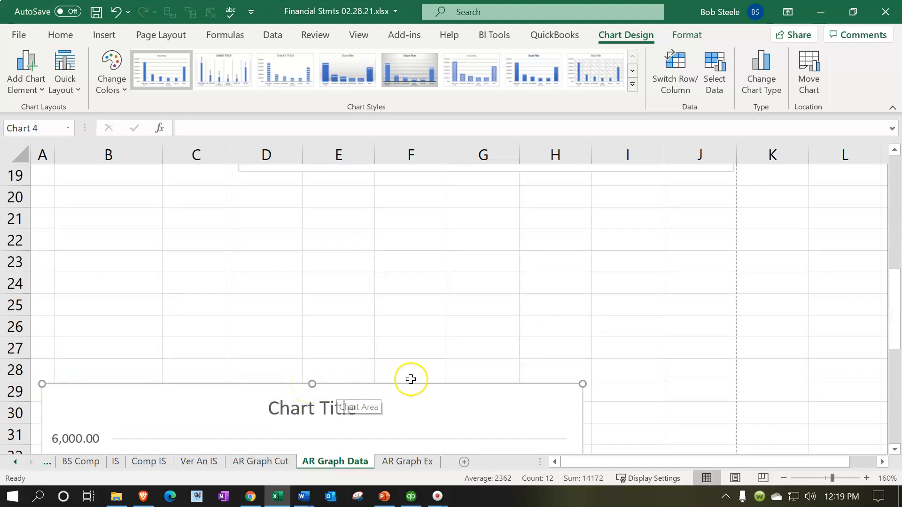
left_click_drag(415, 386, 421, 192)
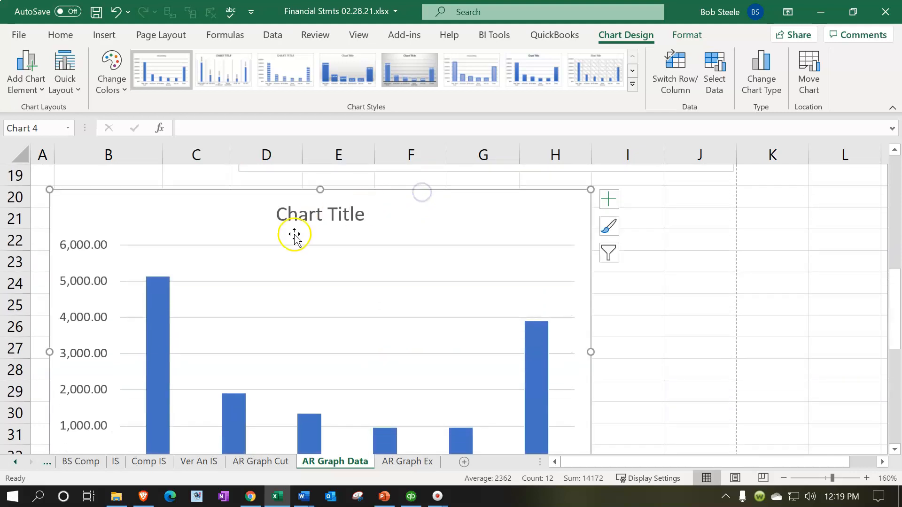
scroll(294, 235, "down", 1)
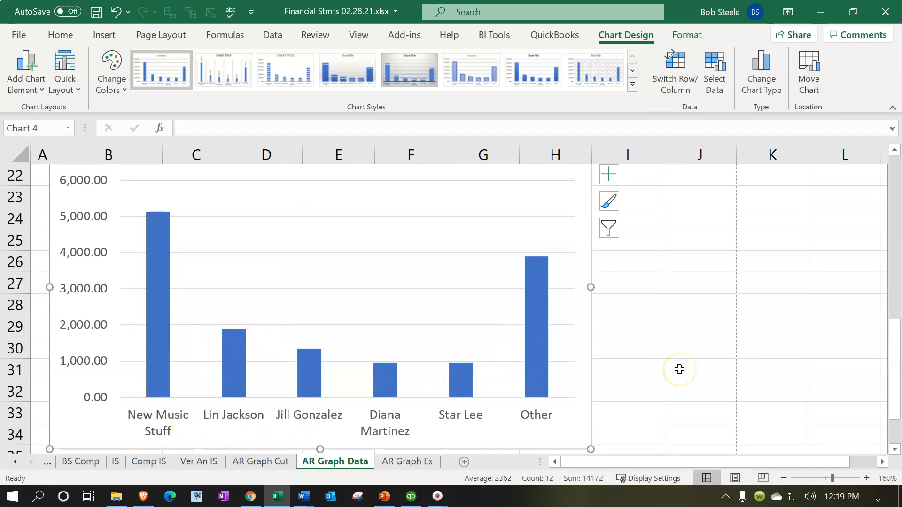
scroll(680, 370, "up", 5)
scroll(680, 371, "up", 2)
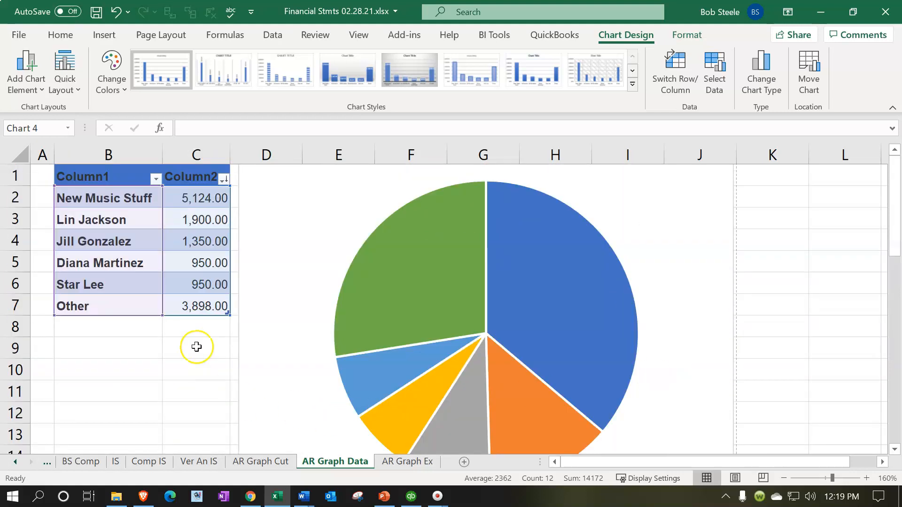
left_click(199, 324)
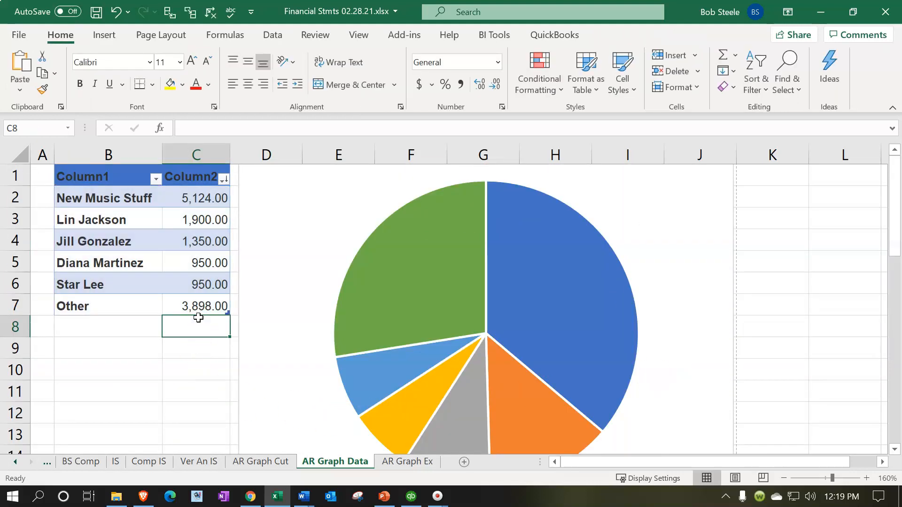
mouse_move(369, 288)
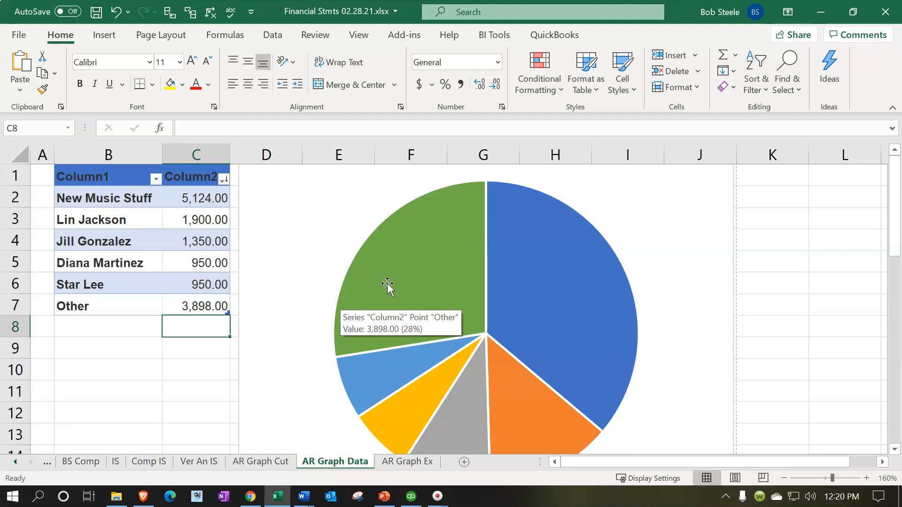
left_click(213, 306)
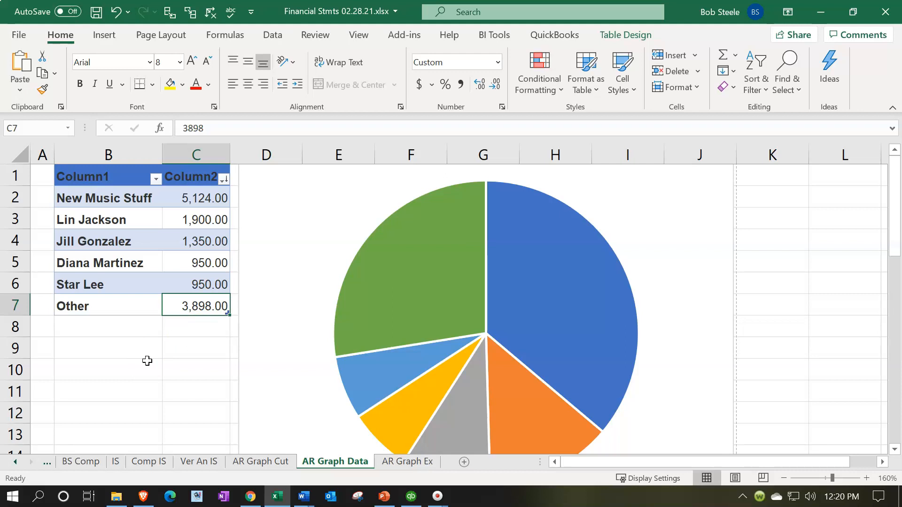
scroll(147, 360, "down", 3)
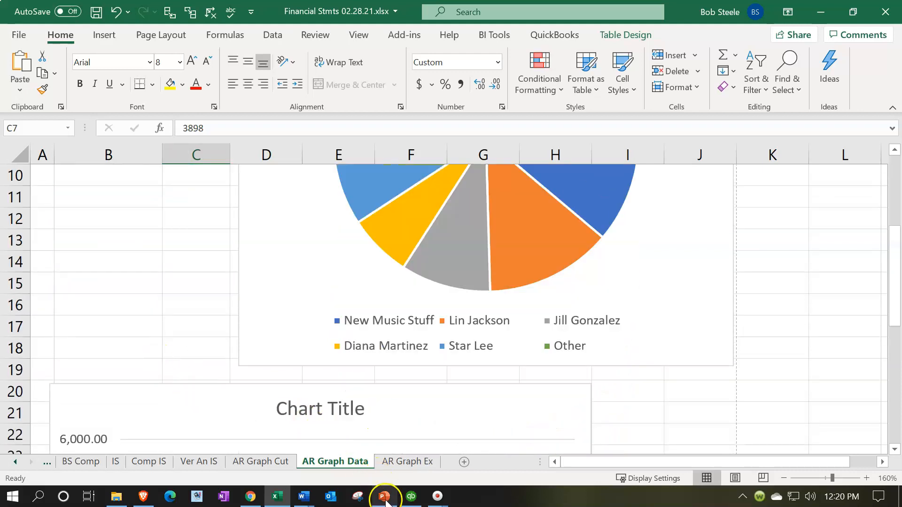
Switch to QuickBooks and run the A/R Aging Summary report as of 02/28/2021
left_click(385, 498)
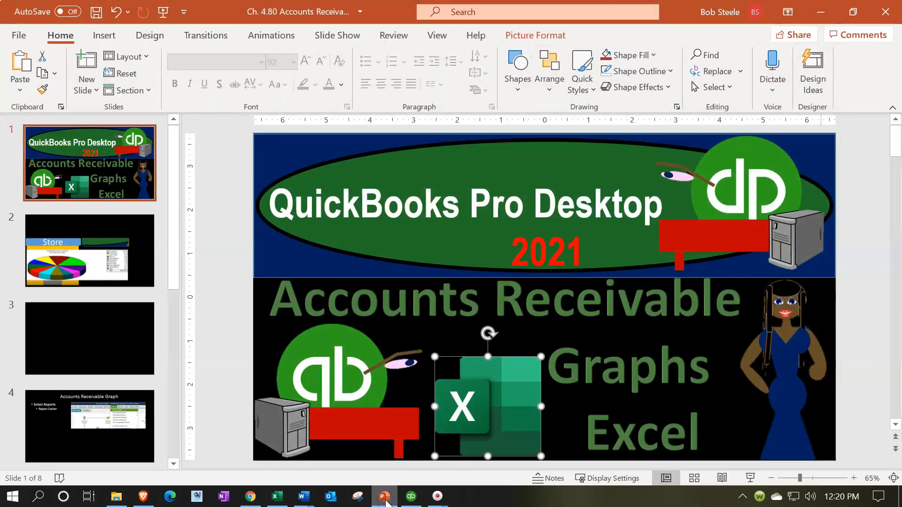
left_click(411, 499)
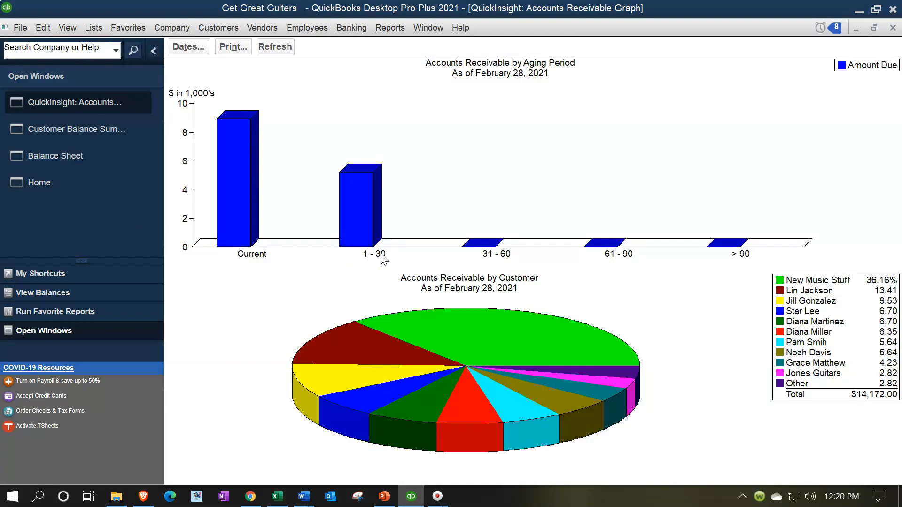
left_click(390, 28)
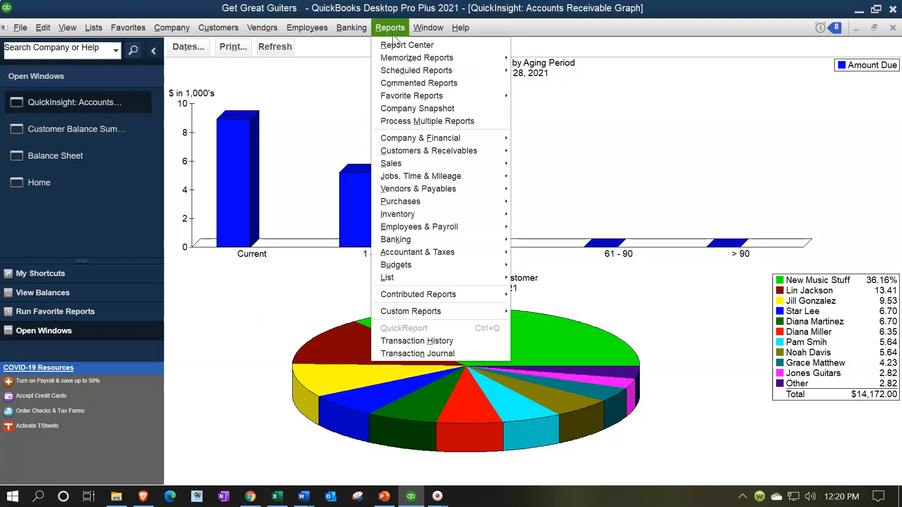
left_click(448, 162)
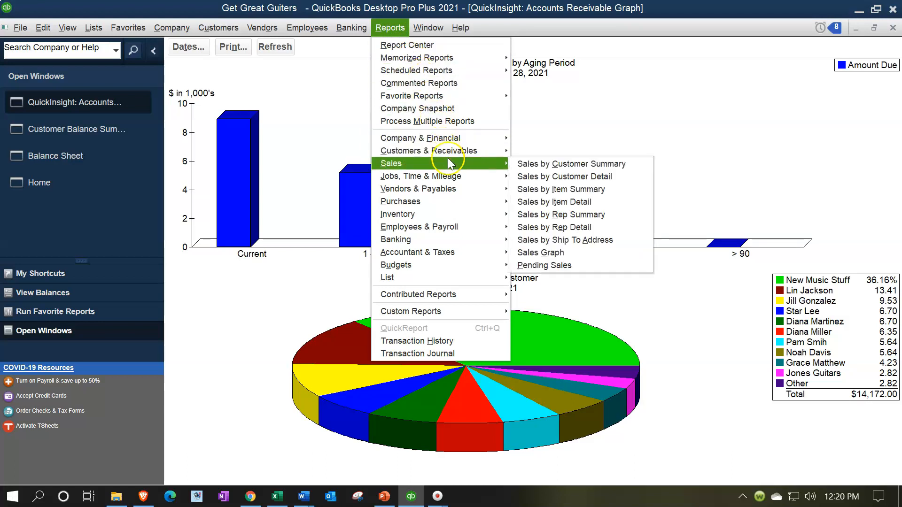
mouse_move(458, 150)
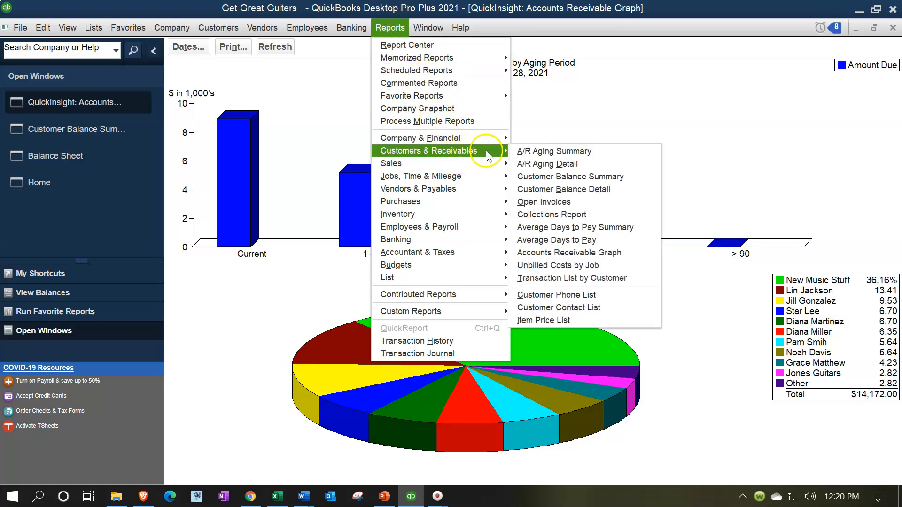
left_click(522, 152)
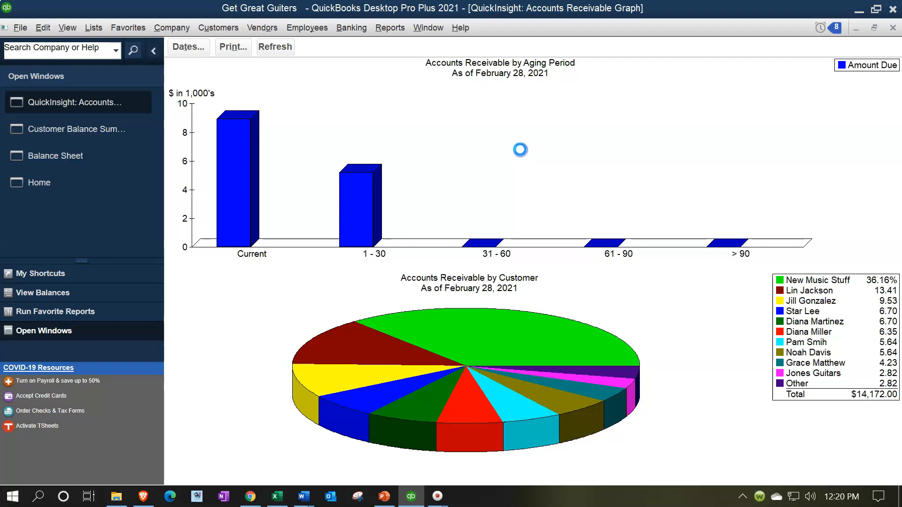
key("Tab")
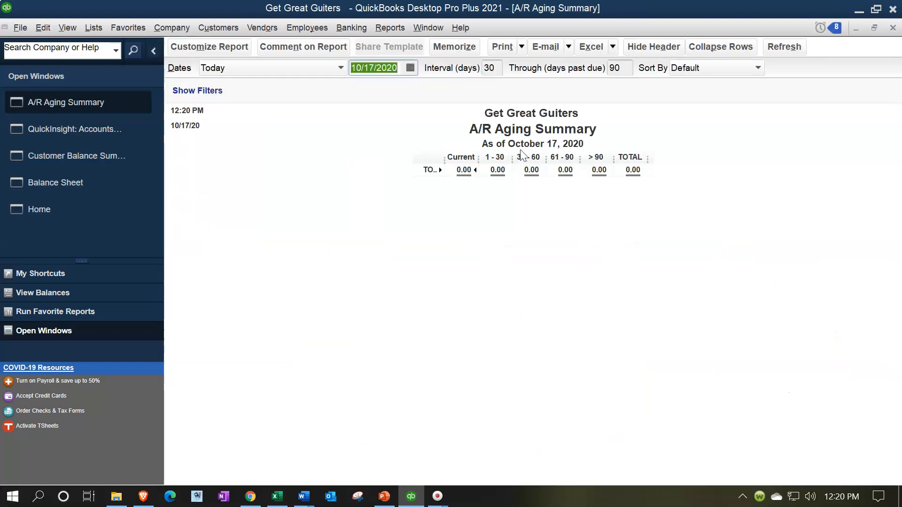
type("02/28/2021")
key("Tab")
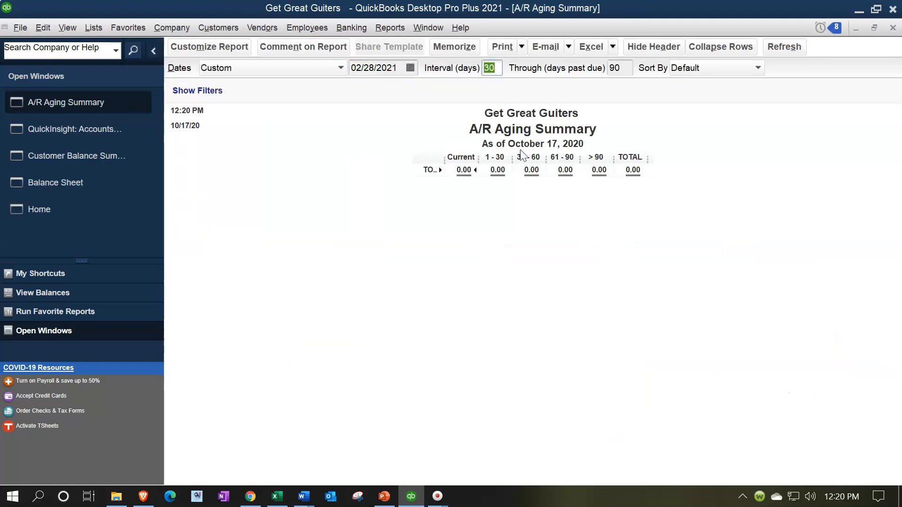
left_click(503, 248)
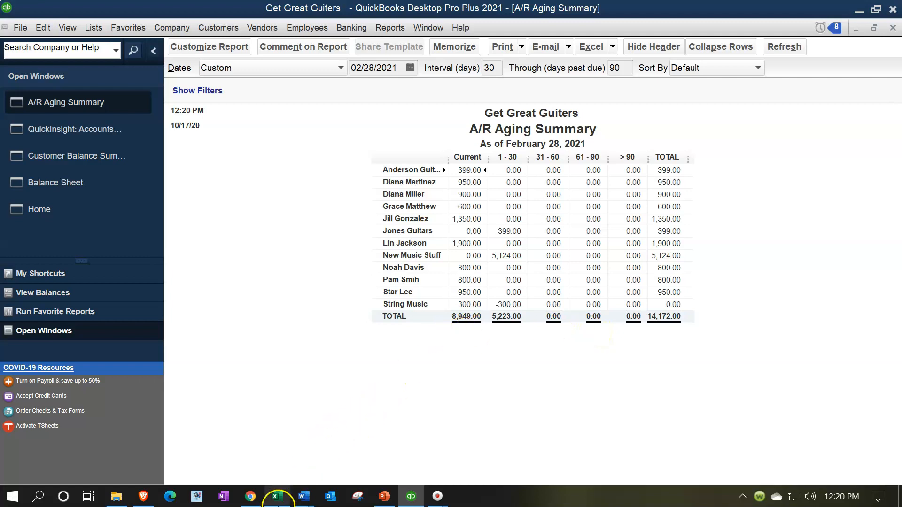
Switch to Excel and enter the aging label Current in cell B37, below the column chart on AR Graph Data
left_click(277, 497)
scroll(169, 310, "down", 8)
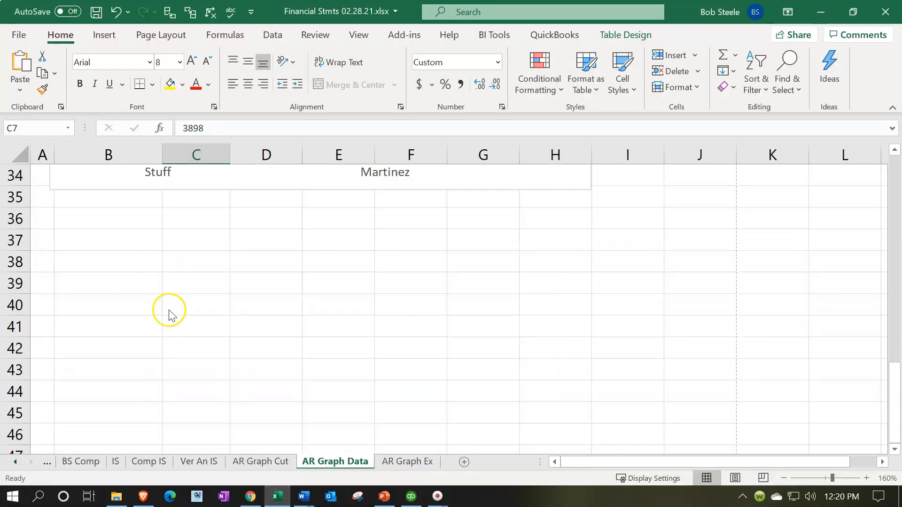
left_click(87, 247)
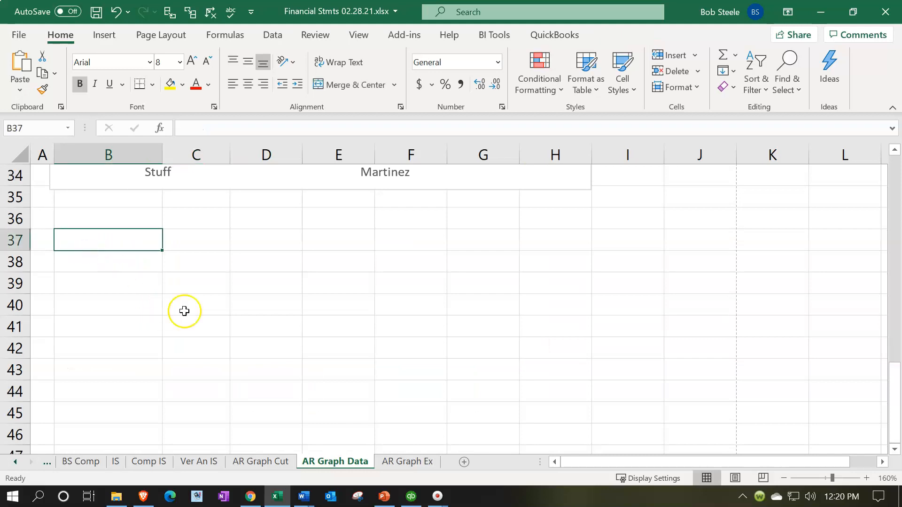
left_click(408, 497)
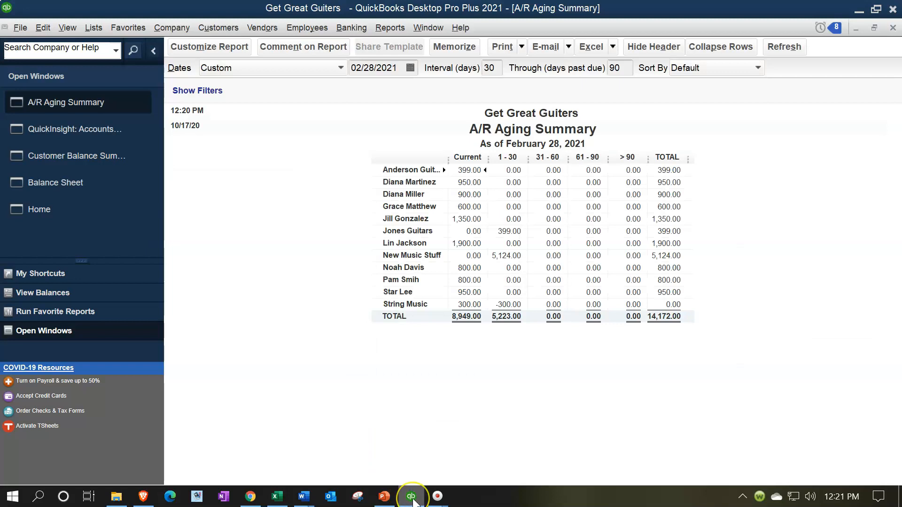
left_click(412, 498)
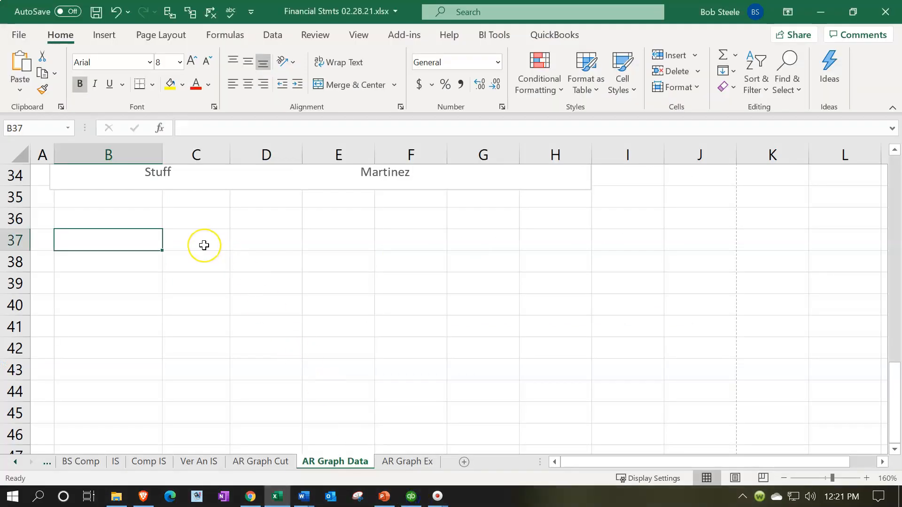
type("Curr")
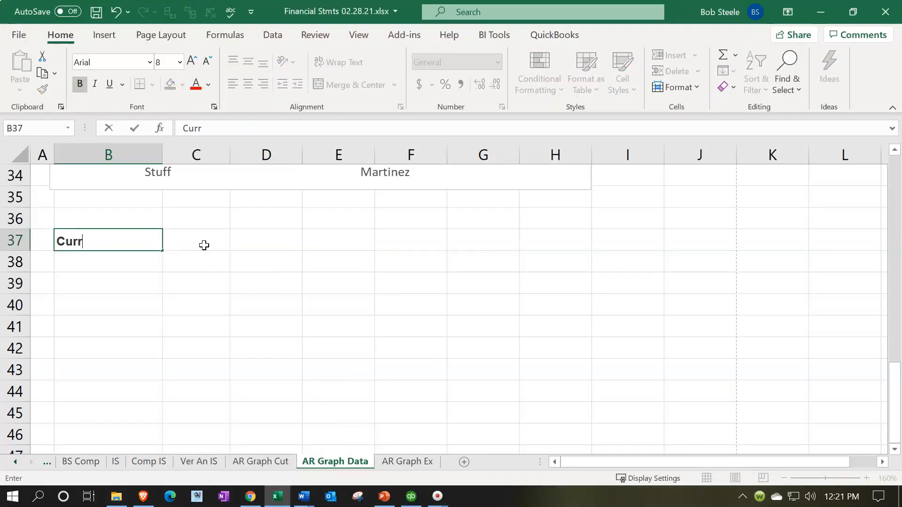
type("ent")
key("Return")
Enter the aging label 1-30 in B38 as text so that it is not converted to a date
type("1-30")
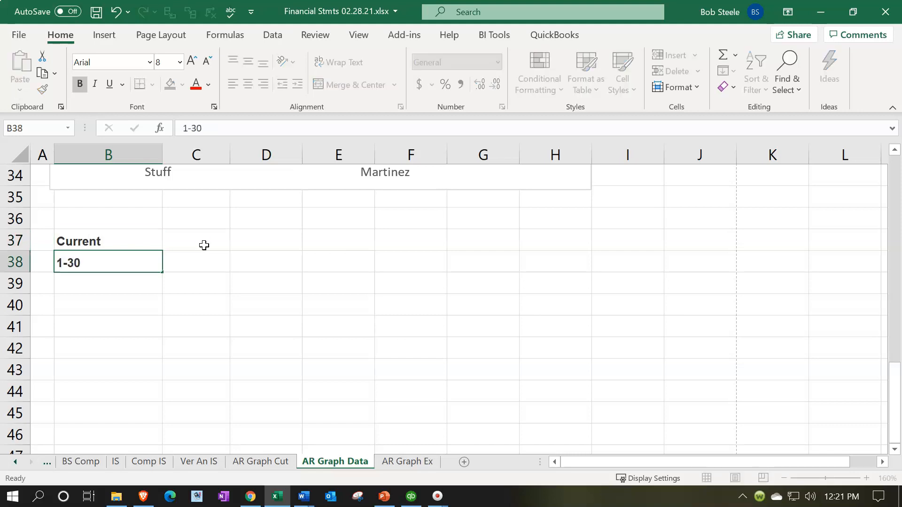
key("Return")
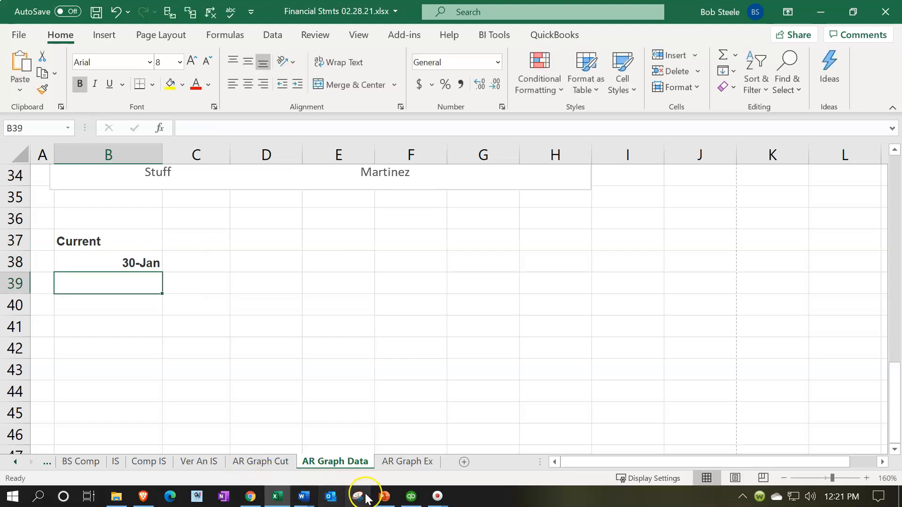
left_click(151, 264)
key("ctrl+c")
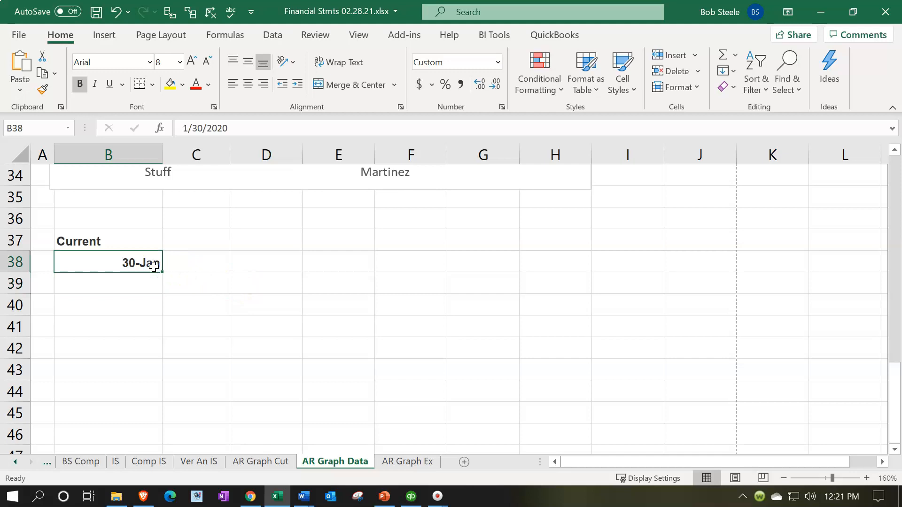
type("'")
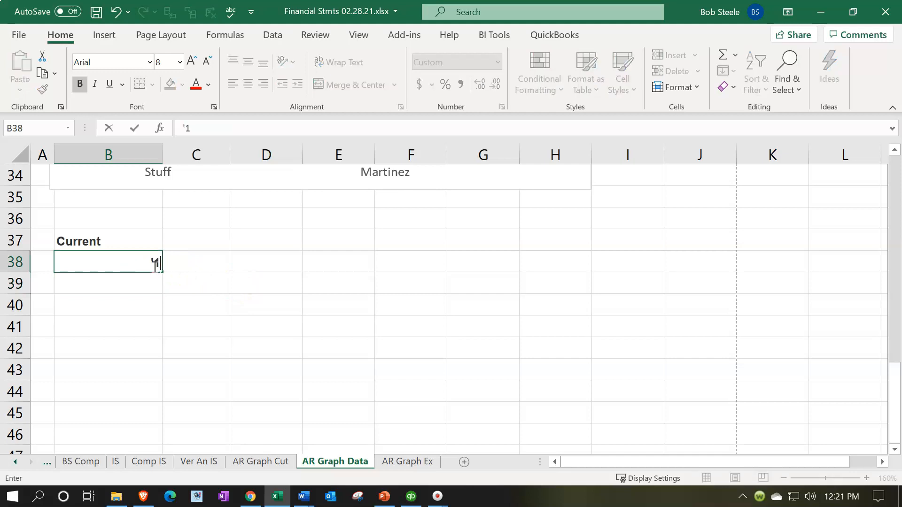
type("1-30")
key("Return")
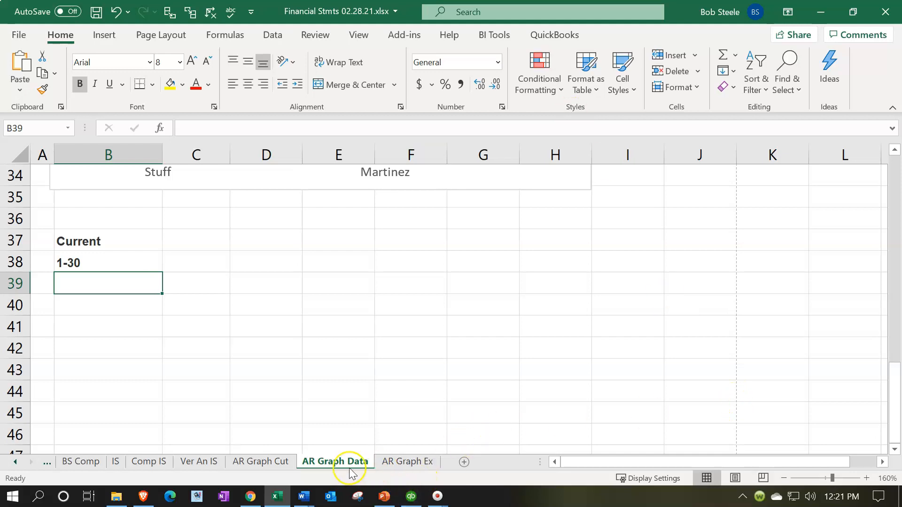
Look up the Current total in the QuickBooks A/R Aging Summary and enter 8949 in C37
left_click(410, 495)
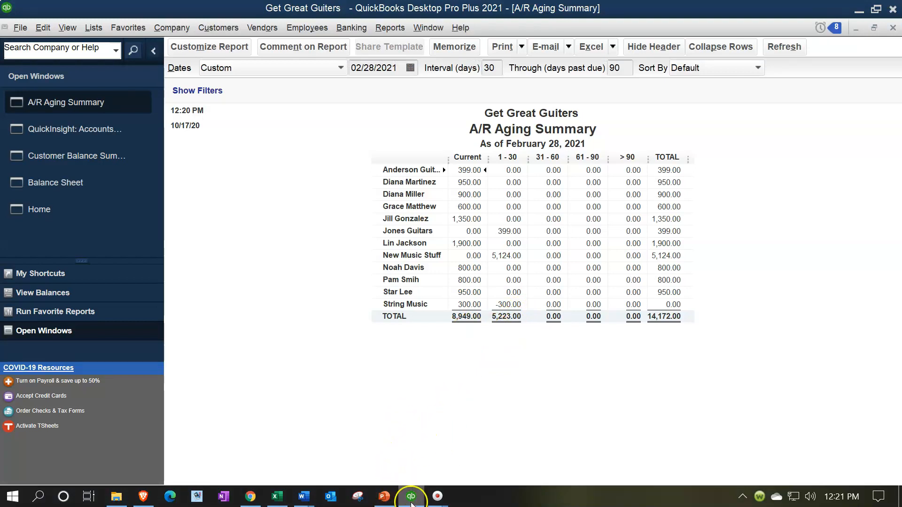
key("alt+Tab")
left_click(206, 248)
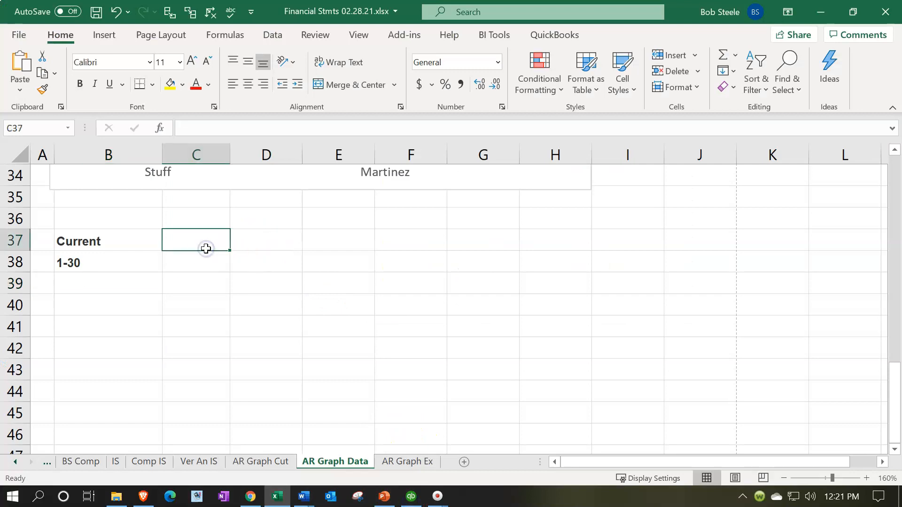
type("8949")
key("Return")
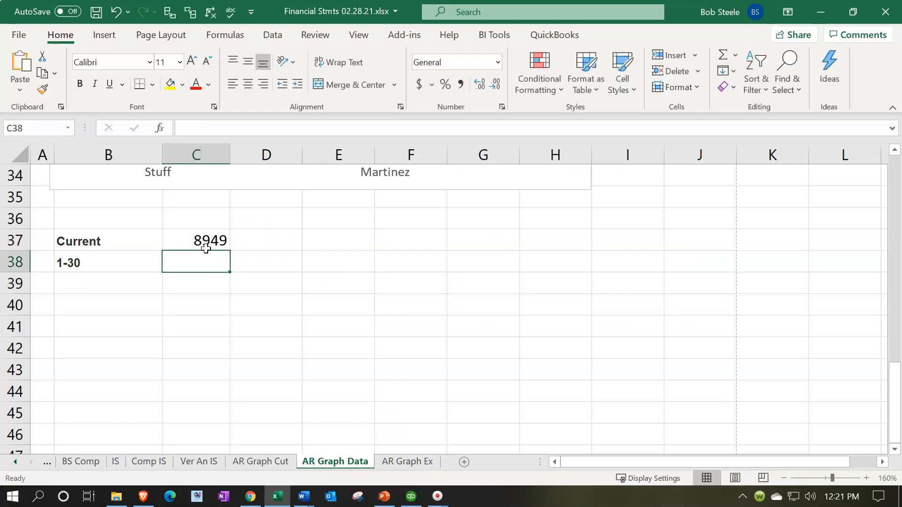
Look up the 1-30 total in QuickBooks, enter 5223 in C38, and check the sum of C37:C38
left_click(282, 498)
left_click(281, 498)
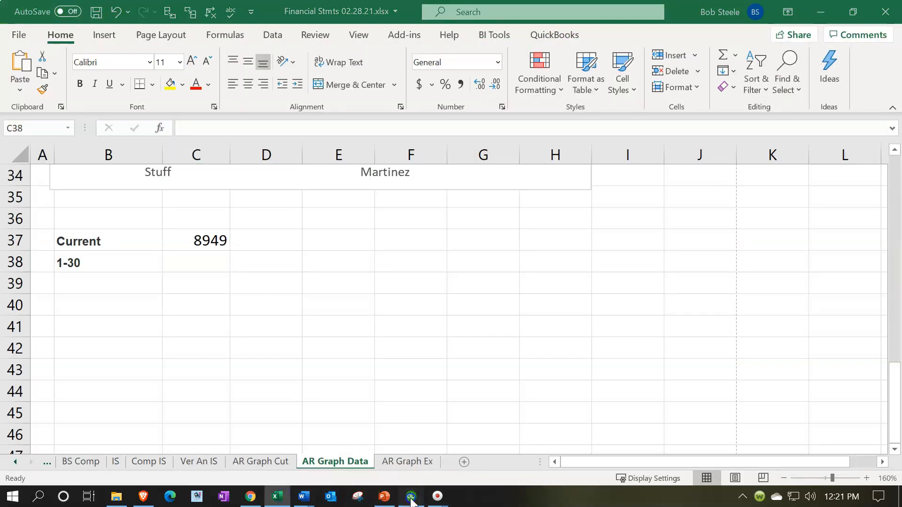
left_click(411, 496)
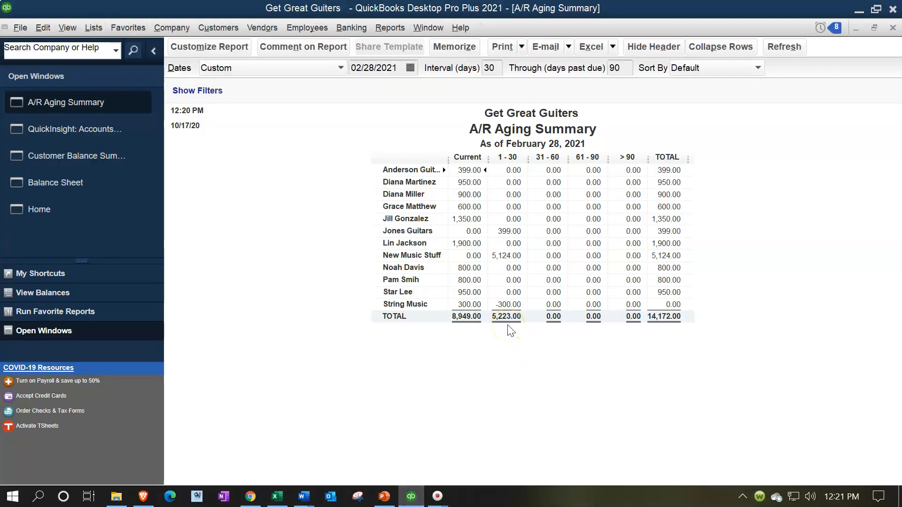
left_click(277, 497)
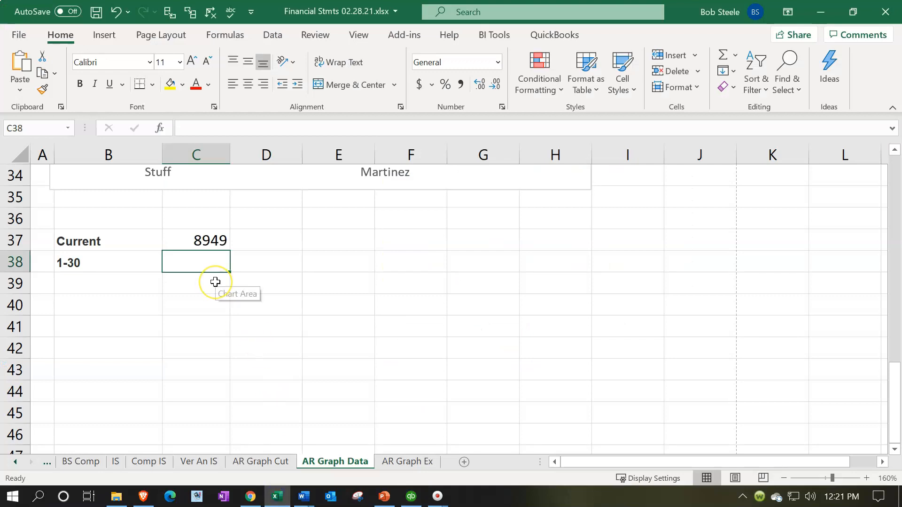
type("5223")
key("Return")
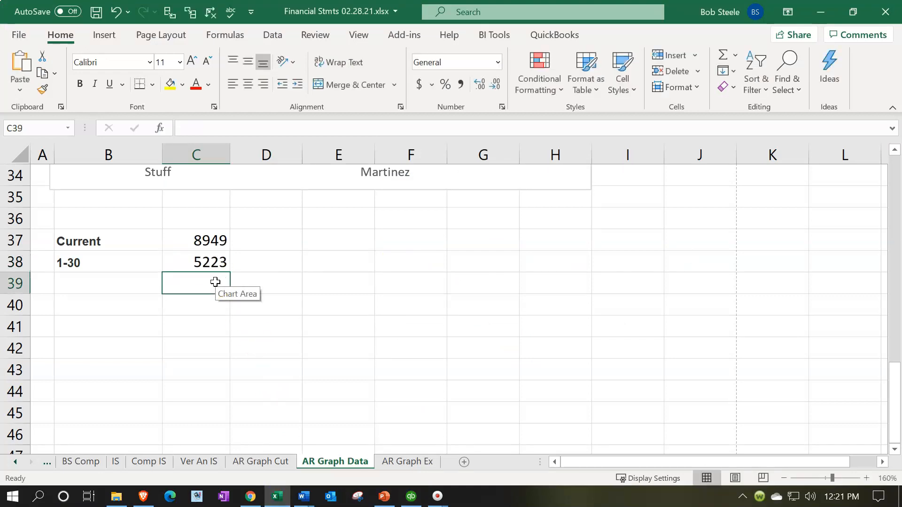
left_click_drag(209, 249, 203, 260)
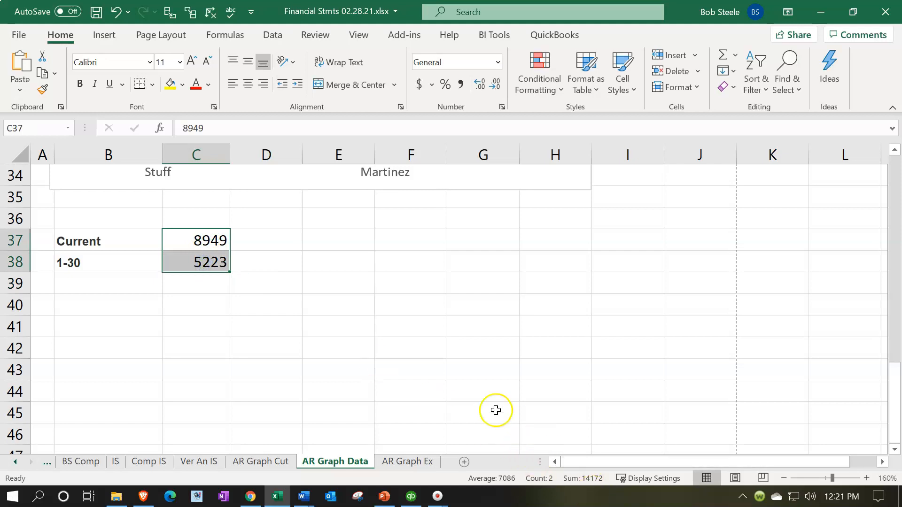
left_click(393, 368)
Insert a 2-D clustered column chart from the aging data in B37:C38
left_click_drag(100, 235, 193, 257)
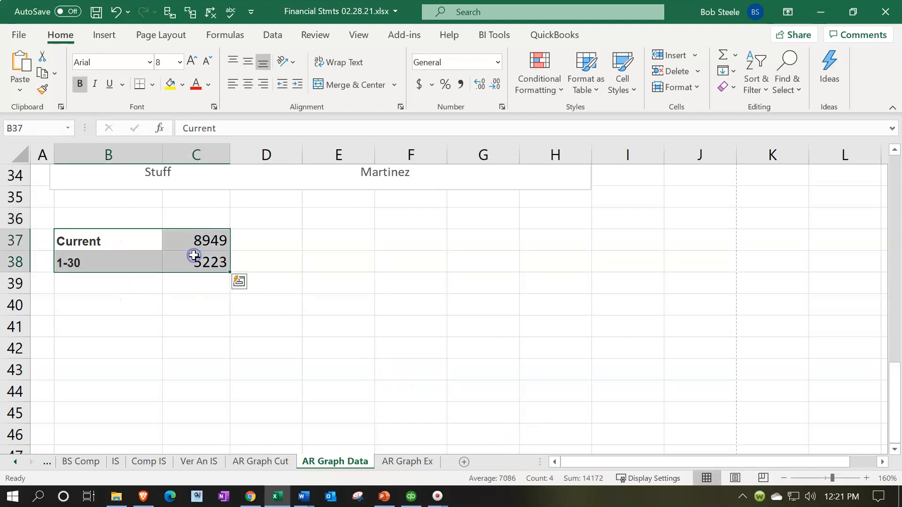
left_click(105, 35)
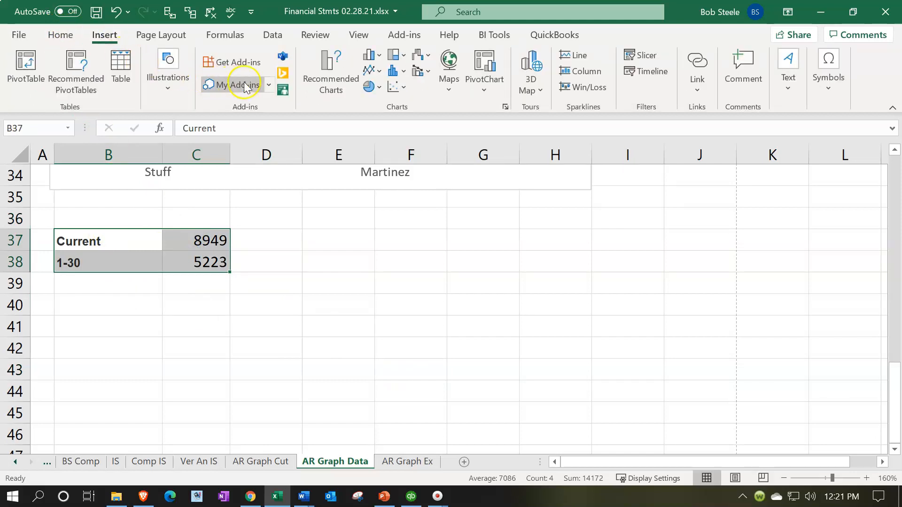
left_click(371, 55)
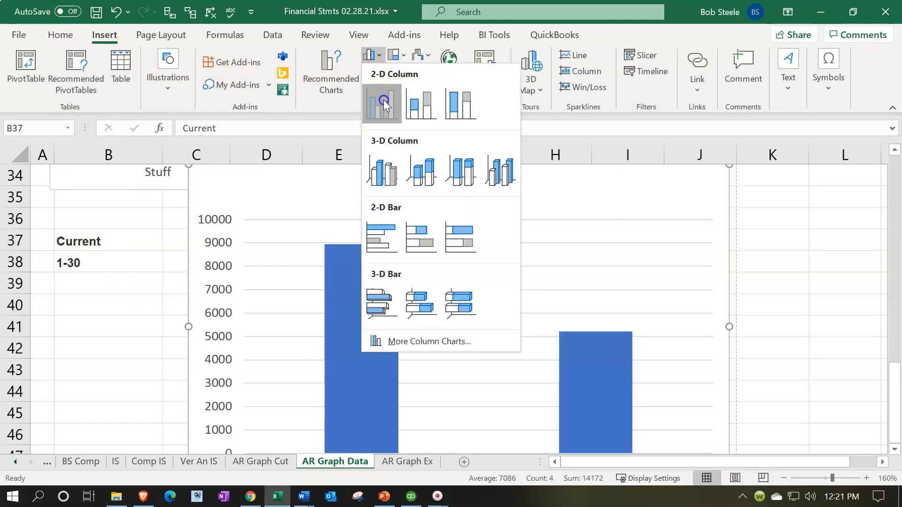
left_click(381, 105)
Resize the aging chart from its upper-left corner so it starts at about D36, clear of the data and the chart above
scroll(249, 265, "up", 1)
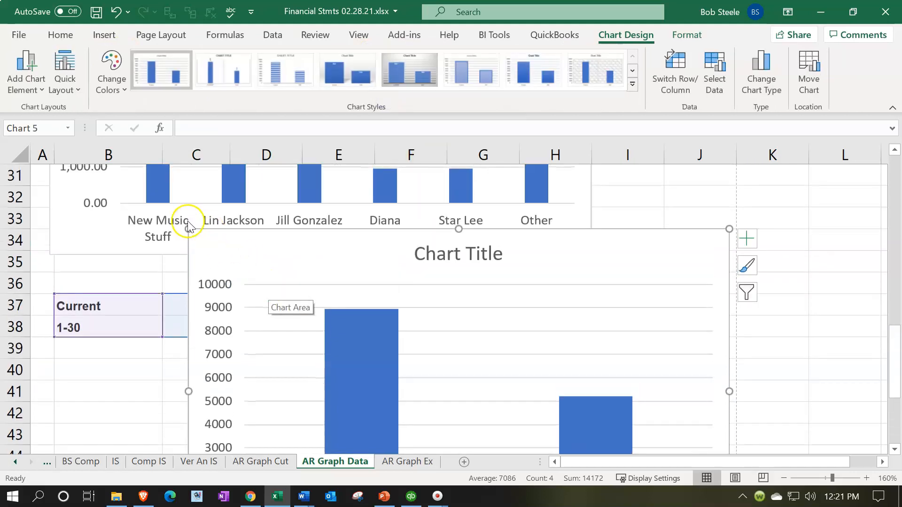
left_click_drag(188, 228, 237, 279)
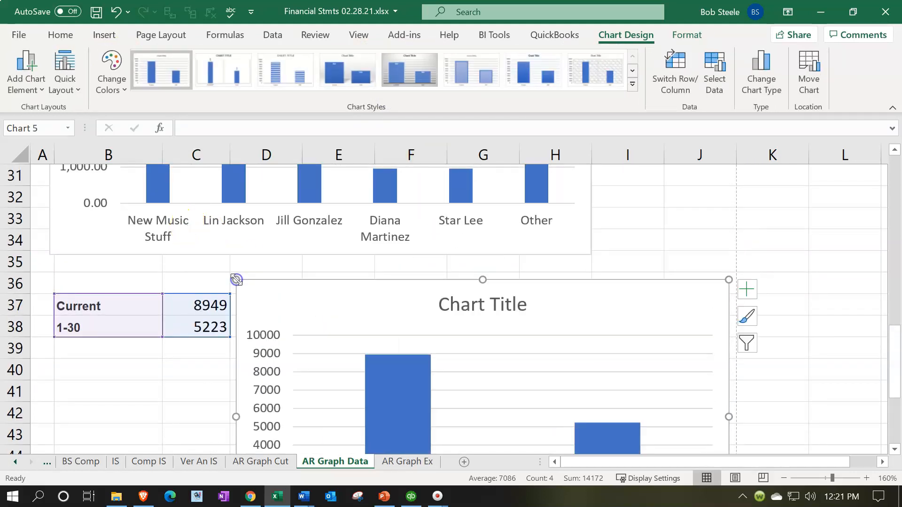
scroll(236, 282, "down", 2)
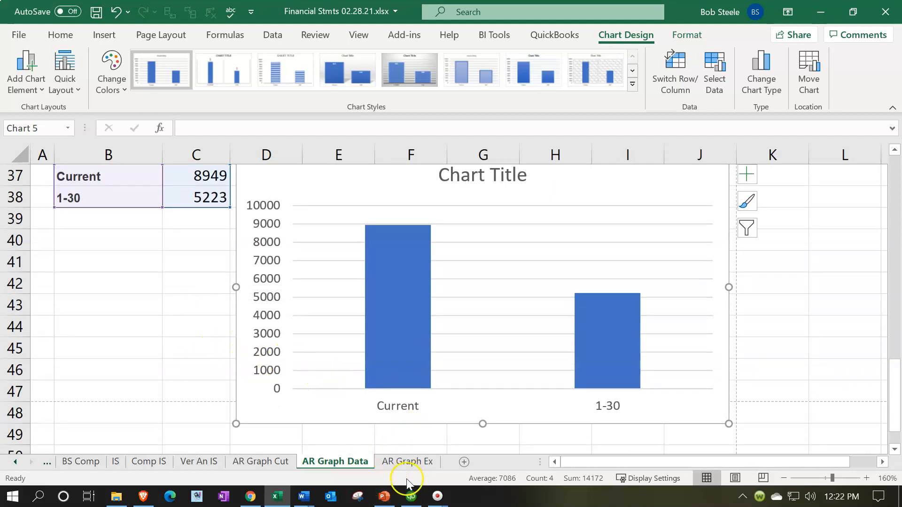
Switch to QuickBooks, view the heading of its Accounts Receivable by Aging Period graph, and return to Excel
left_click(411, 497)
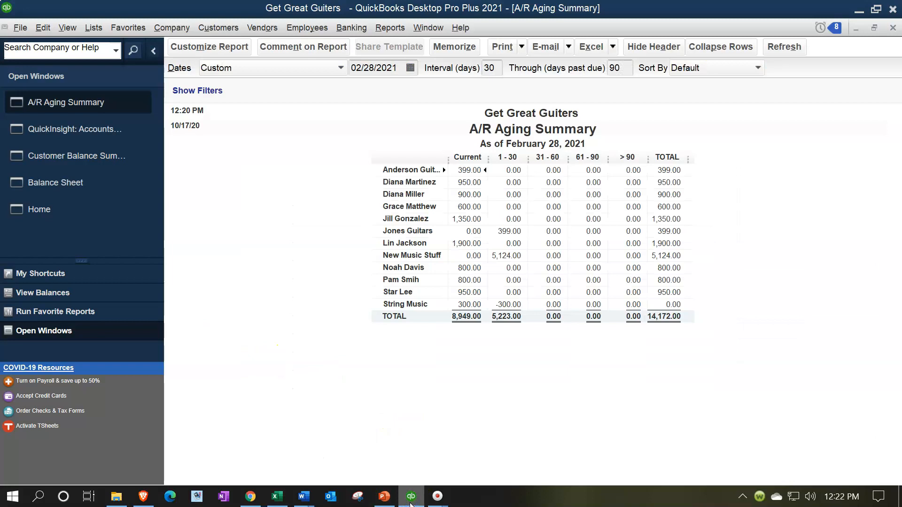
left_click(62, 127)
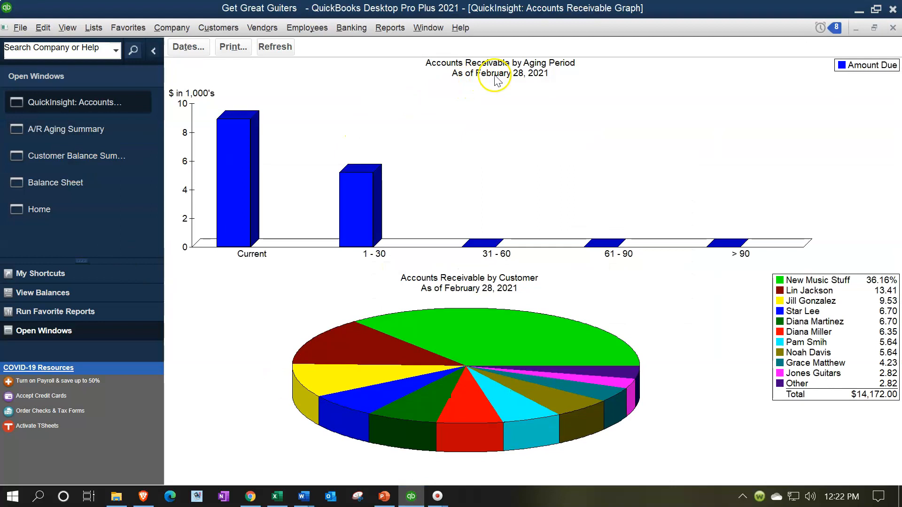
left_click(855, 13)
Change the aging column chart's title to AR Aging Chart
left_click(491, 175)
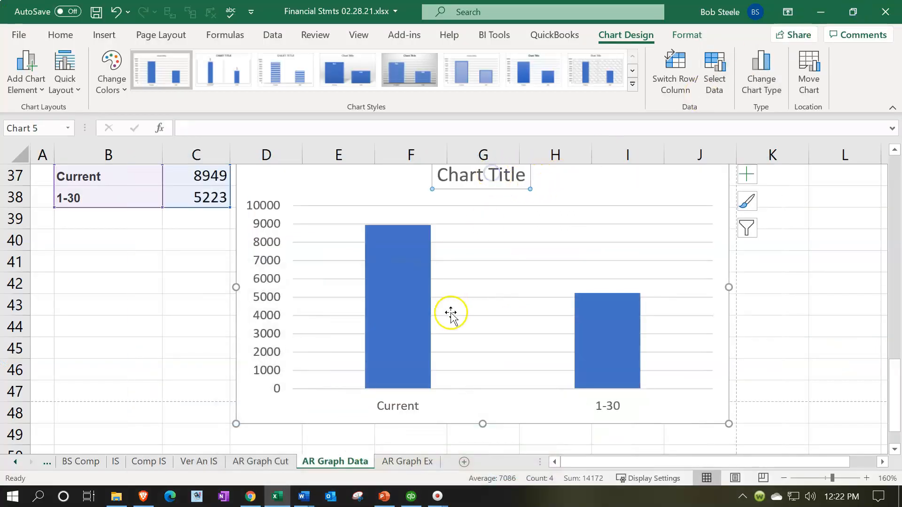
scroll(451, 314, "up", 2)
left_click(450, 316)
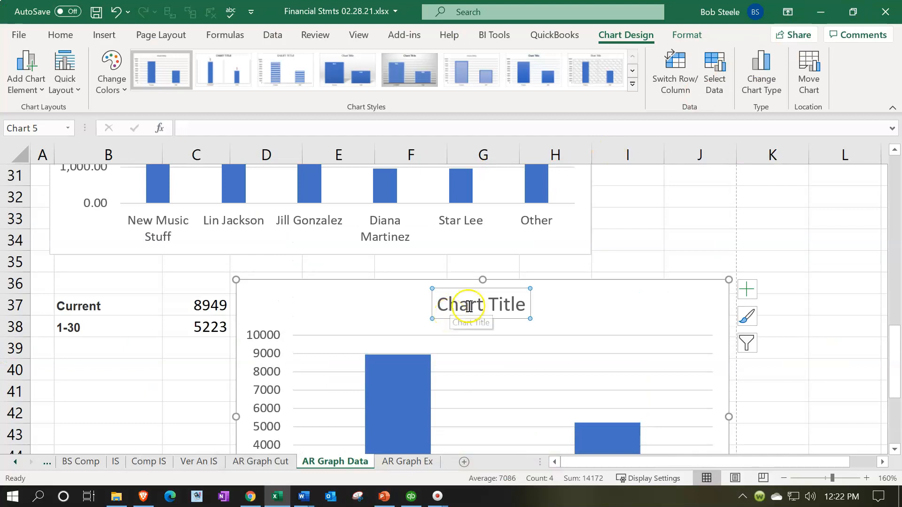
left_click_drag(440, 303, 509, 306)
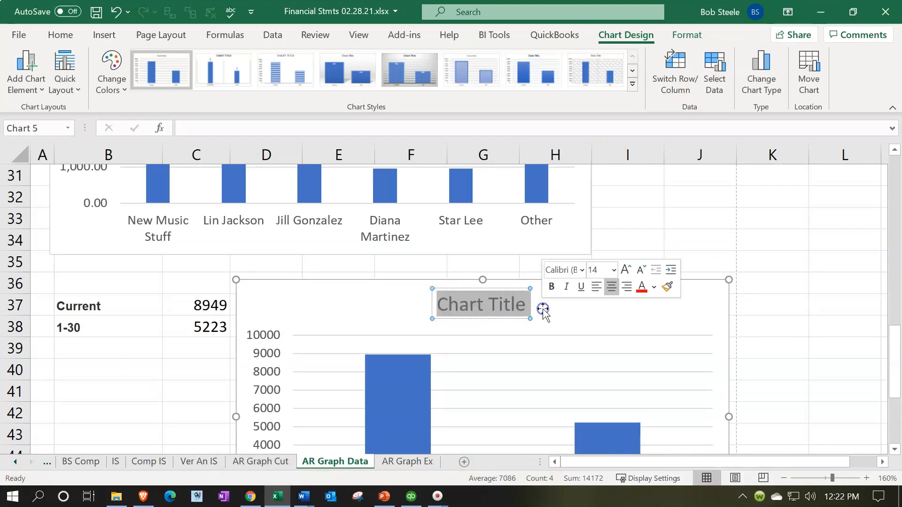
type("AR Aging Chart")
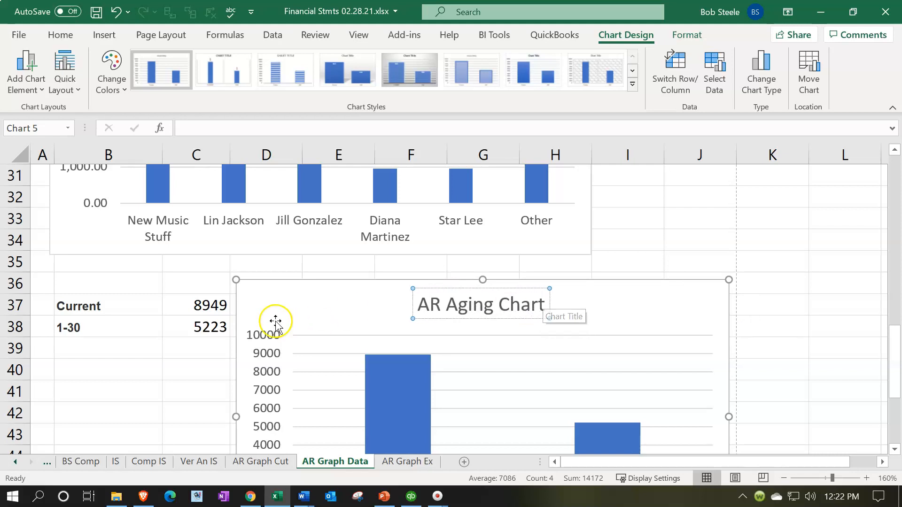
left_click(131, 373)
scroll(132, 377, "down", 1)
scroll(132, 377, "down", 1)
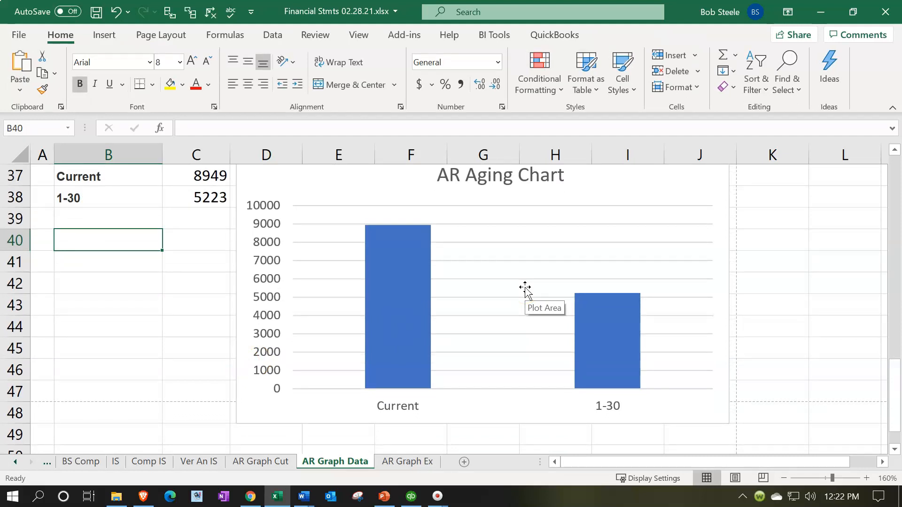
scroll(525, 289, "up", 2)
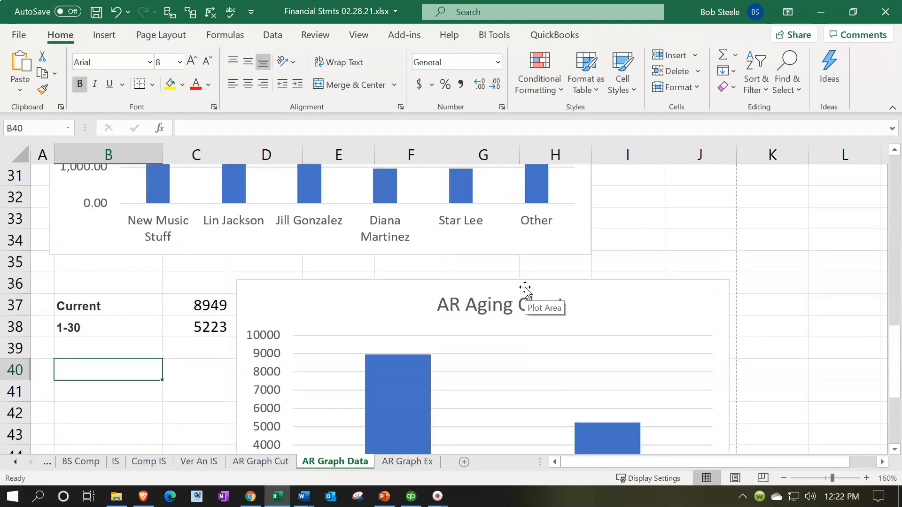
scroll(525, 289, "up", 2)
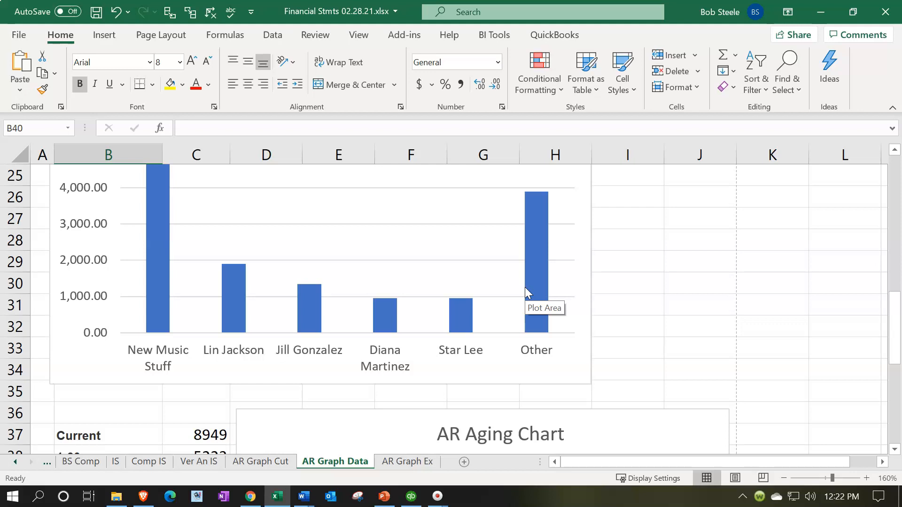
mouse_move(526, 286)
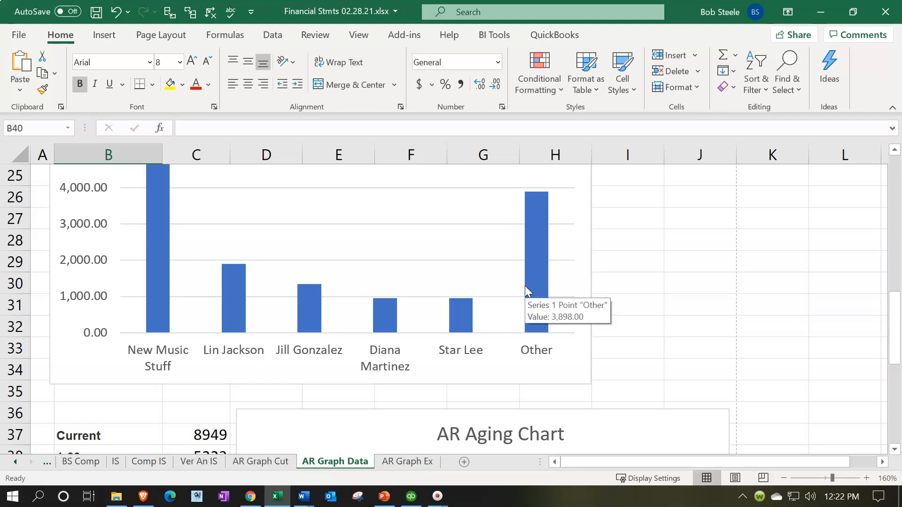
scroll(525, 286, "down", 3)
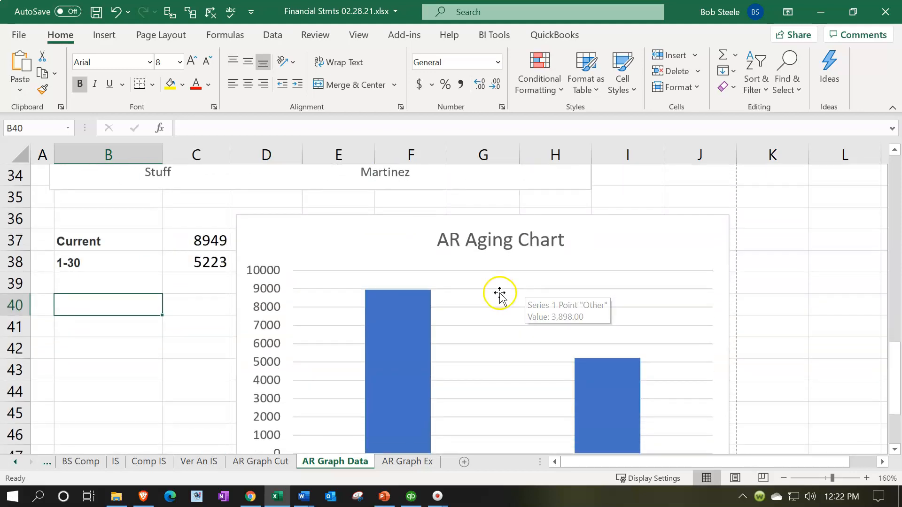
Check in Page Layout view how the AR Aging Chart falls across the page break, and return to Normal view
scroll(486, 297, "down", 1)
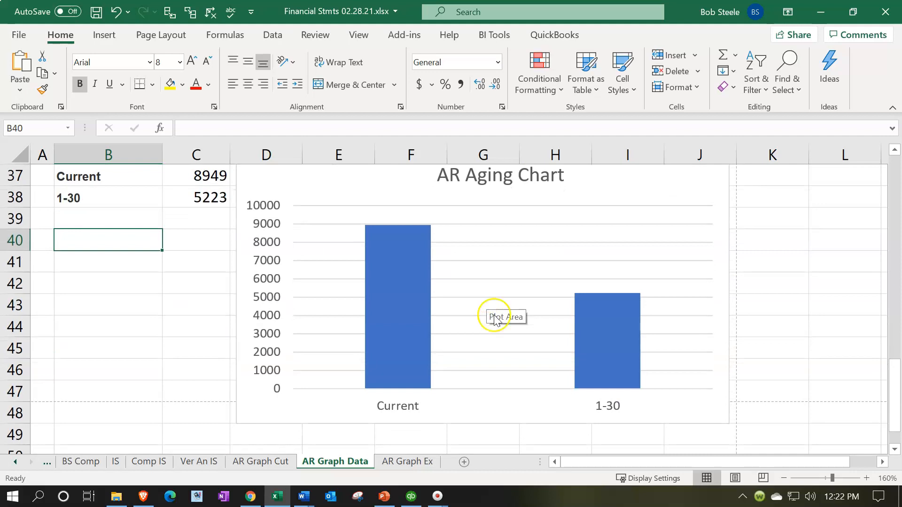
left_click(737, 479)
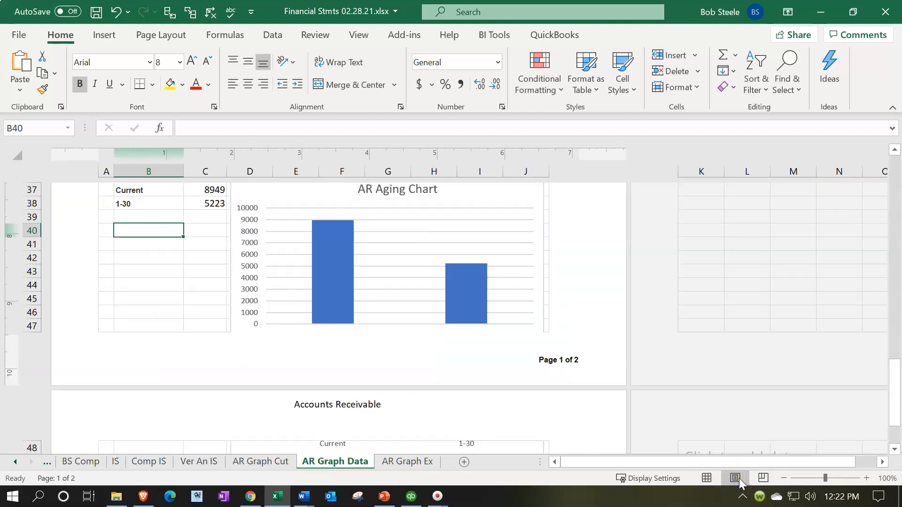
scroll(554, 343, "up", 2)
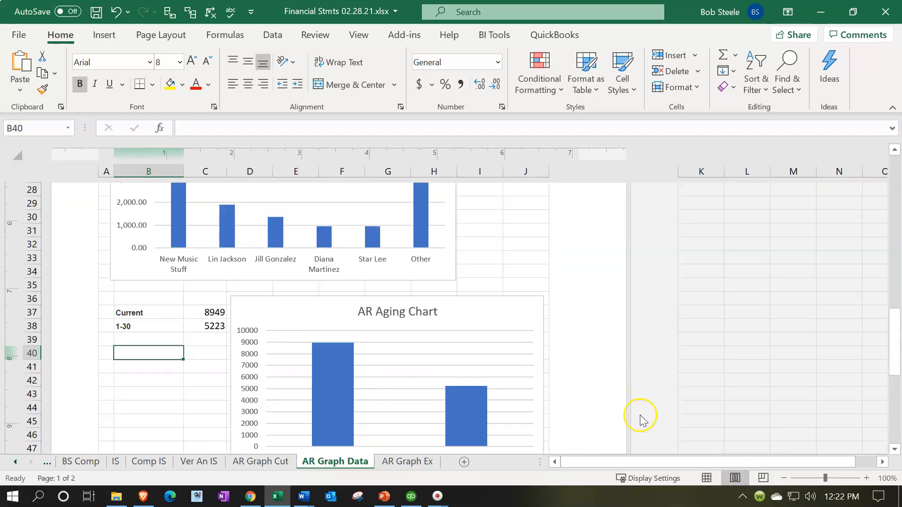
left_click(707, 478)
Shrink the AR Aging Chart in both width and height from its lower-right corner so its right edge falls about mid-column J
scroll(548, 332, "down", 4)
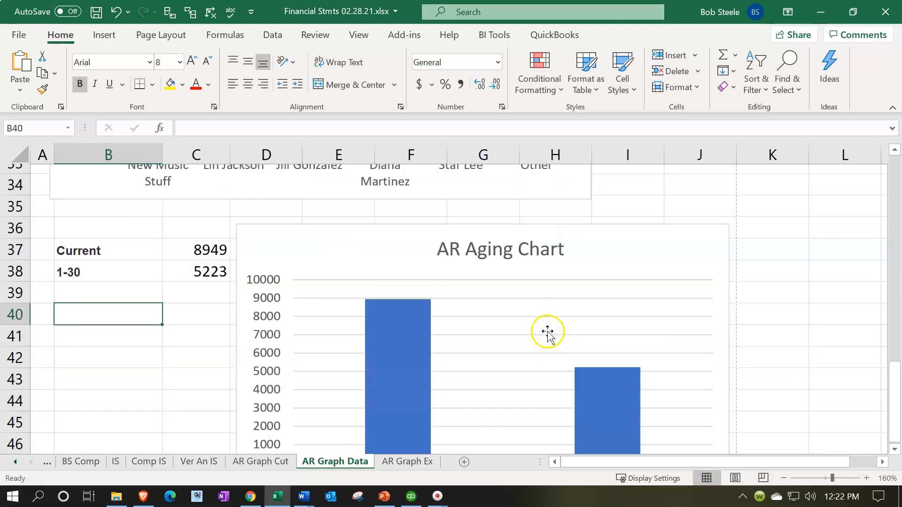
left_click(726, 348)
left_click_drag(728, 359, 693, 317)
scroll(608, 368, "up", 13)
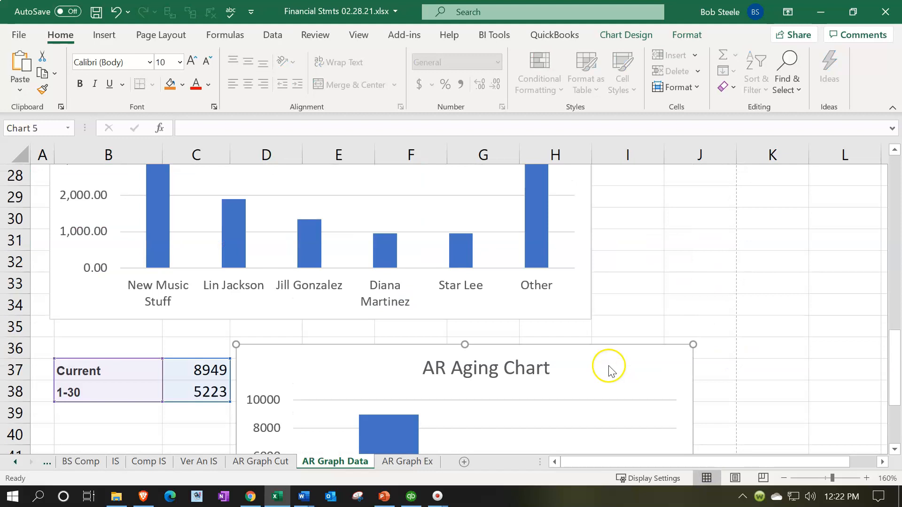
scroll(605, 350, "down", 1)
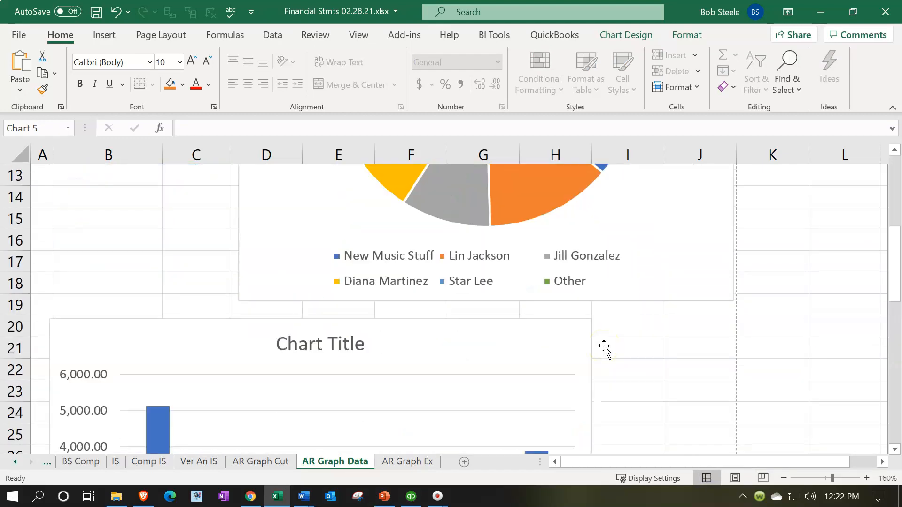
scroll(600, 348, "up", 4)
mouse_move(600, 343)
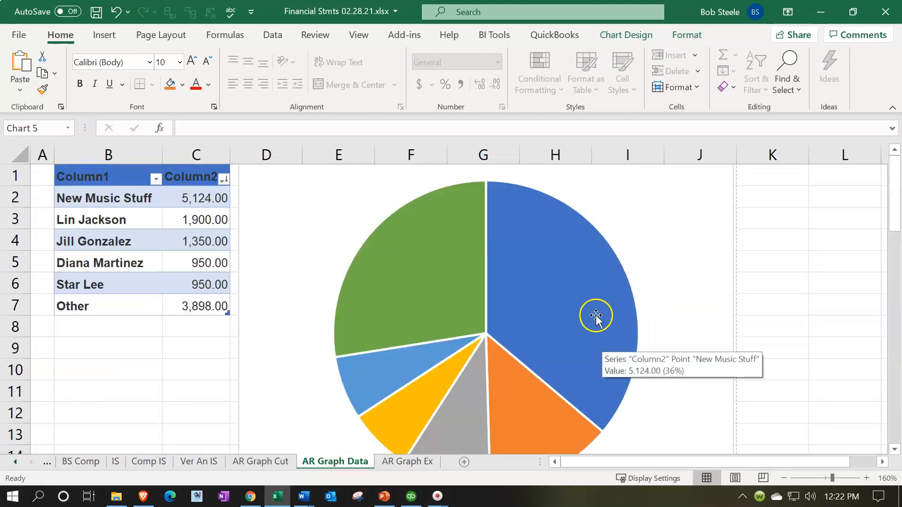